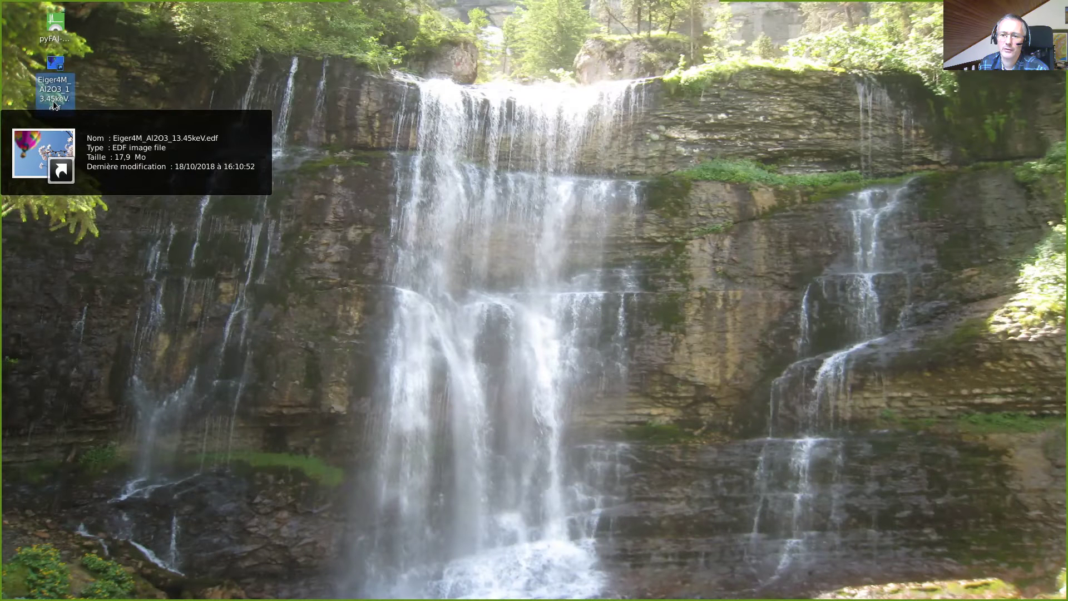
- Open Eiger4M_Al2O3_13.45keV.edf in silx data viewer from the file's context menu
{"action": "right_click", "coordinate": [53, 104]}
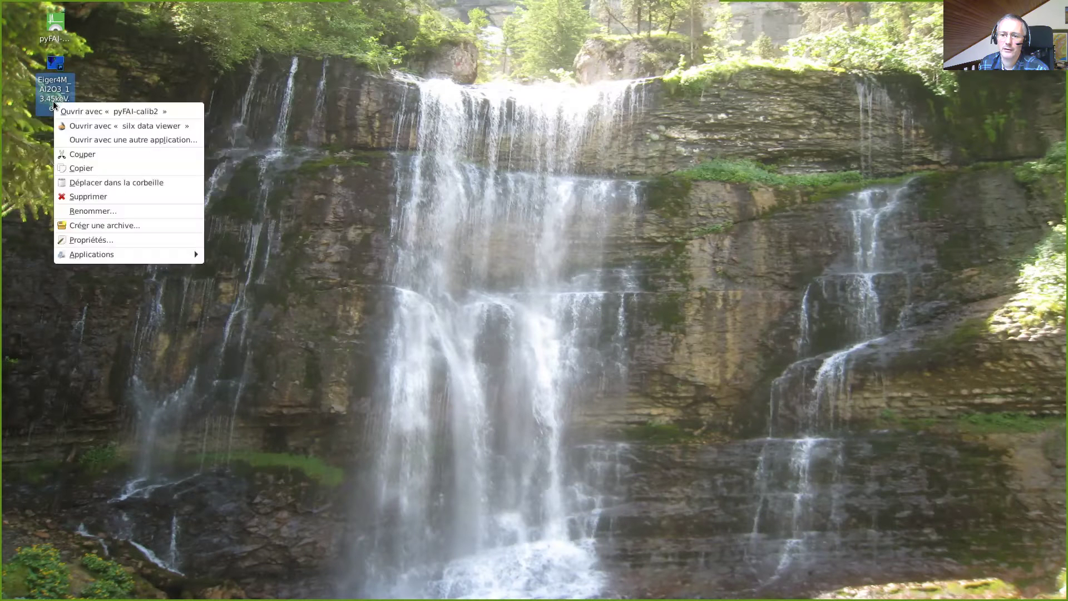
{"action": "left_click", "coordinate": [75, 127]}
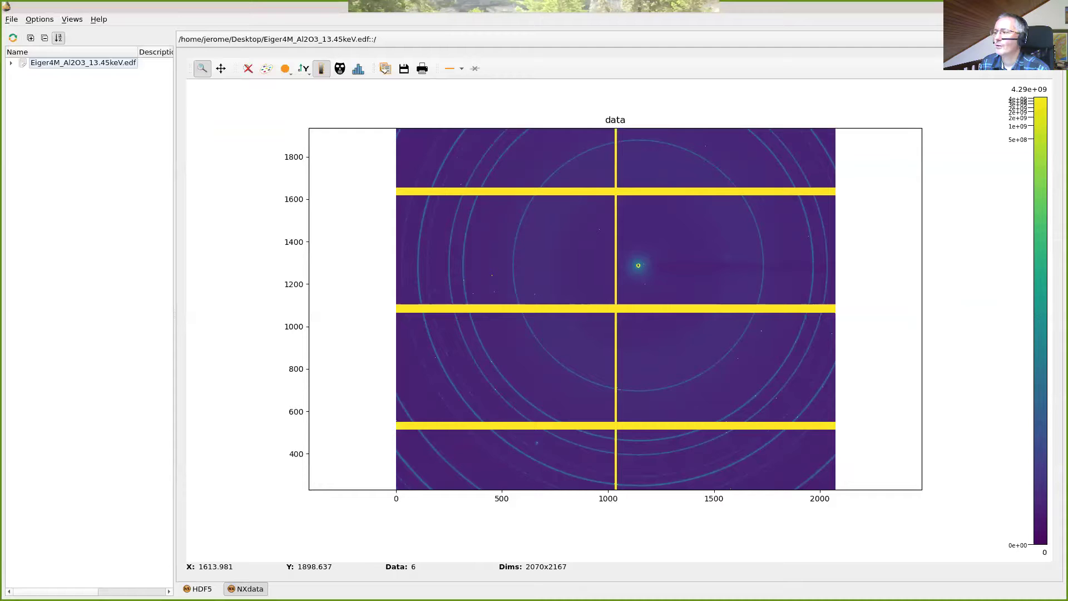
- Close silx view and open pyFAI-calib2's online calibration help
{"action": "left_click", "coordinate": [902, 7]}
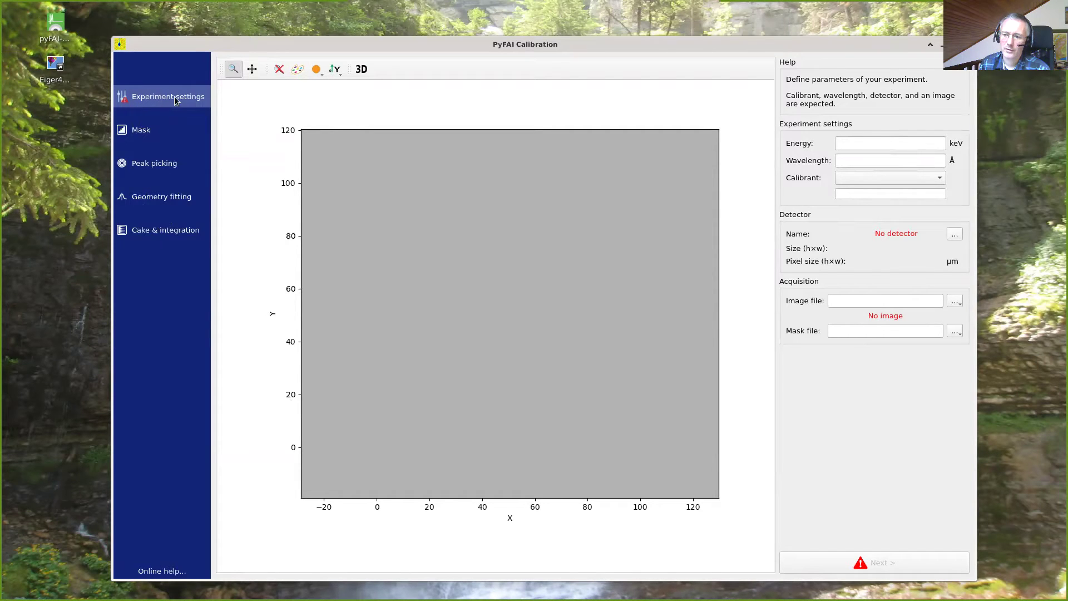
{"action": "mouse_move", "coordinate": [173, 101]}
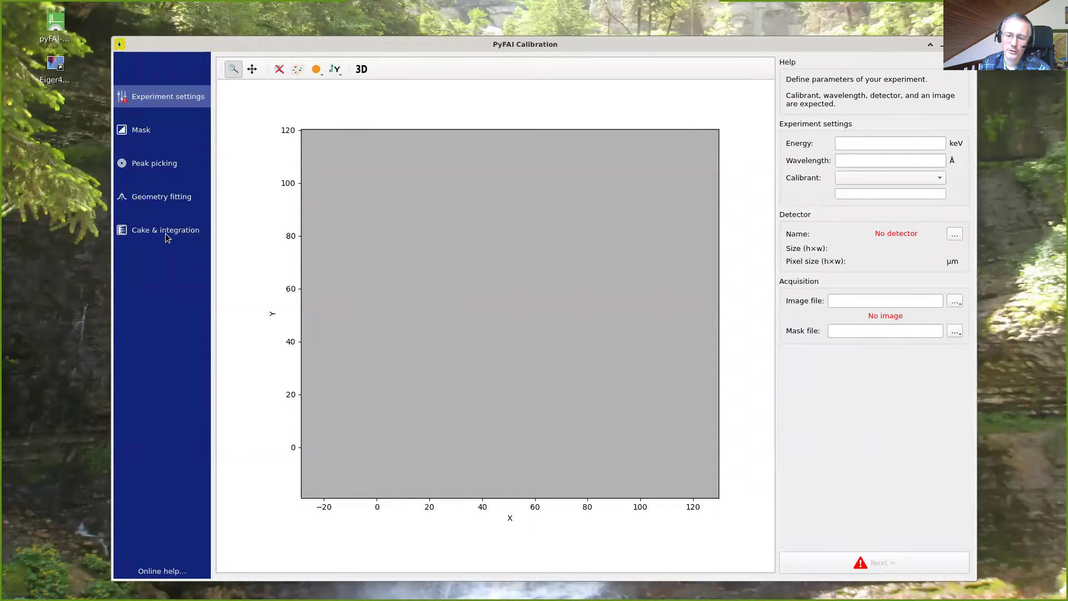
{"action": "left_click", "coordinate": [153, 573]}
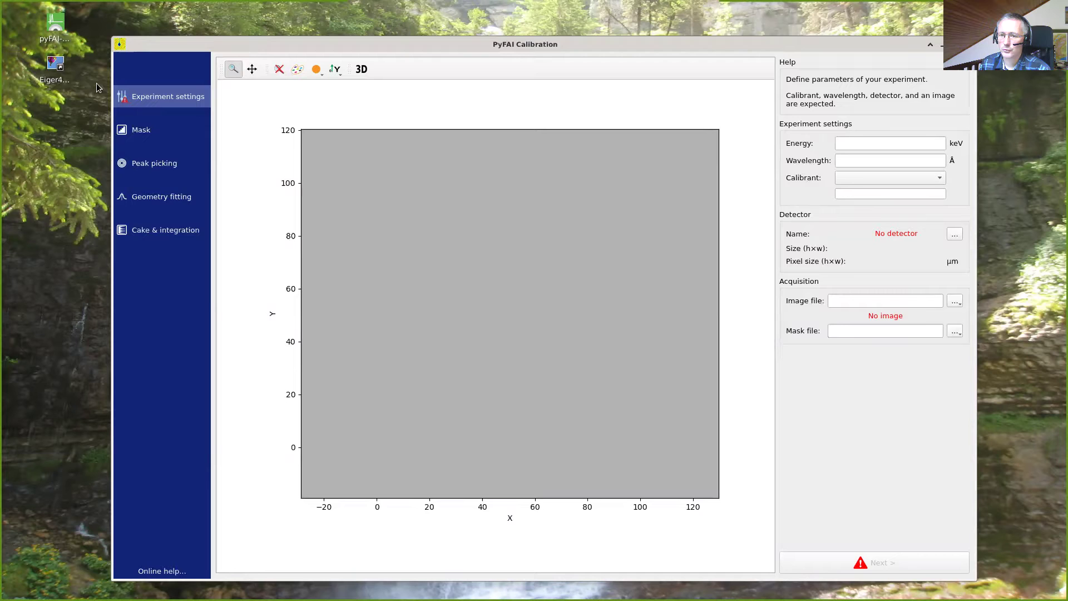
- Load the Eiger4M image, set energy to 13.45 keV and choose the alpha_Al2O3 calibrant
{"action": "left_click_drag", "start_coordinate": [55, 65], "coordinate": [846, 299]}
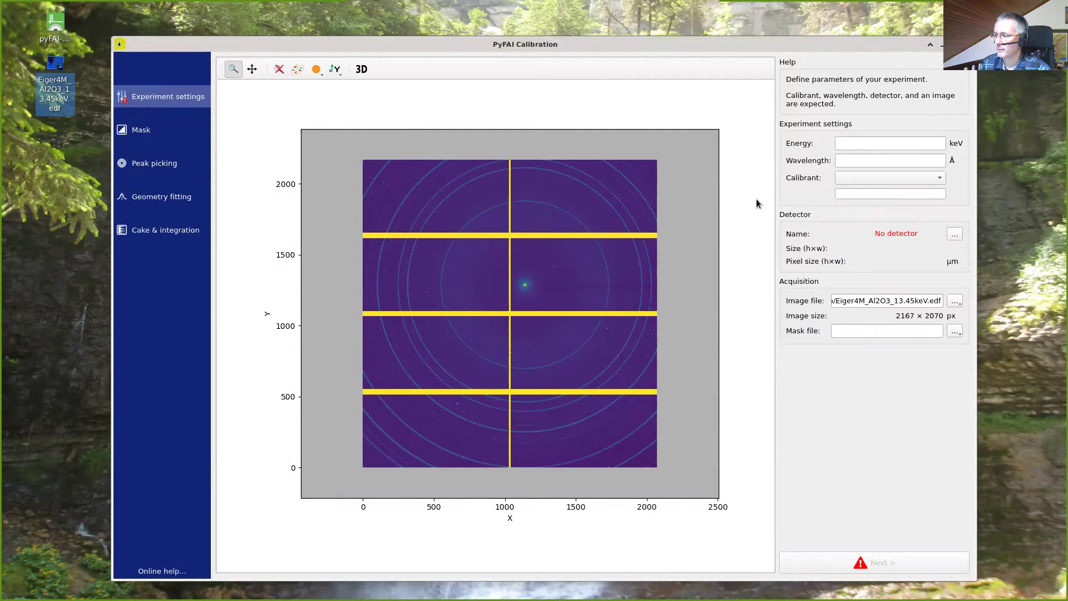
{"action": "left_click", "coordinate": [861, 145]}
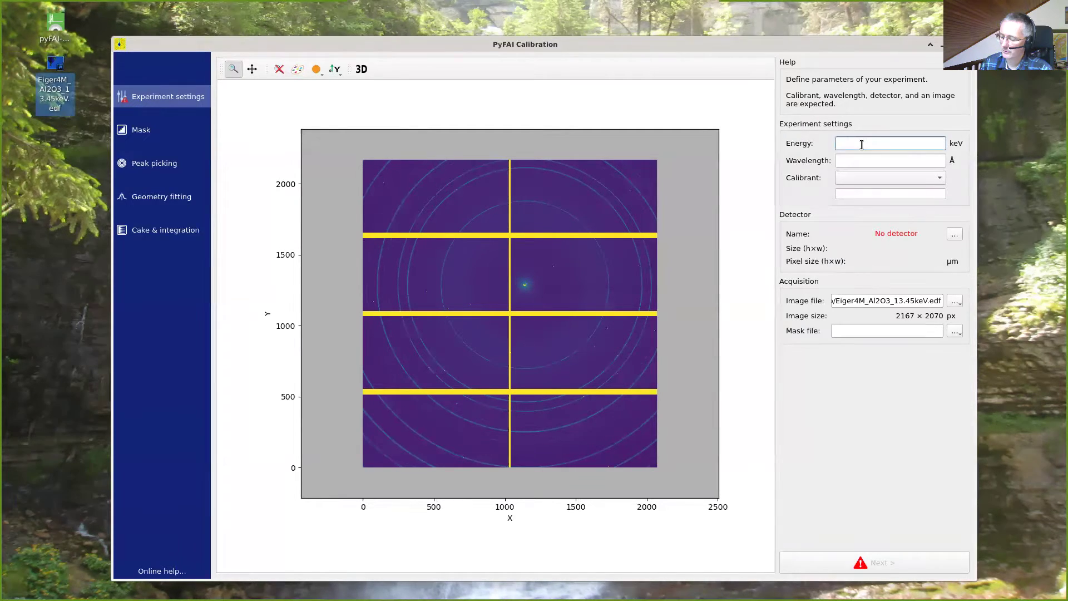
{"action": "type", "text": "13.45"}
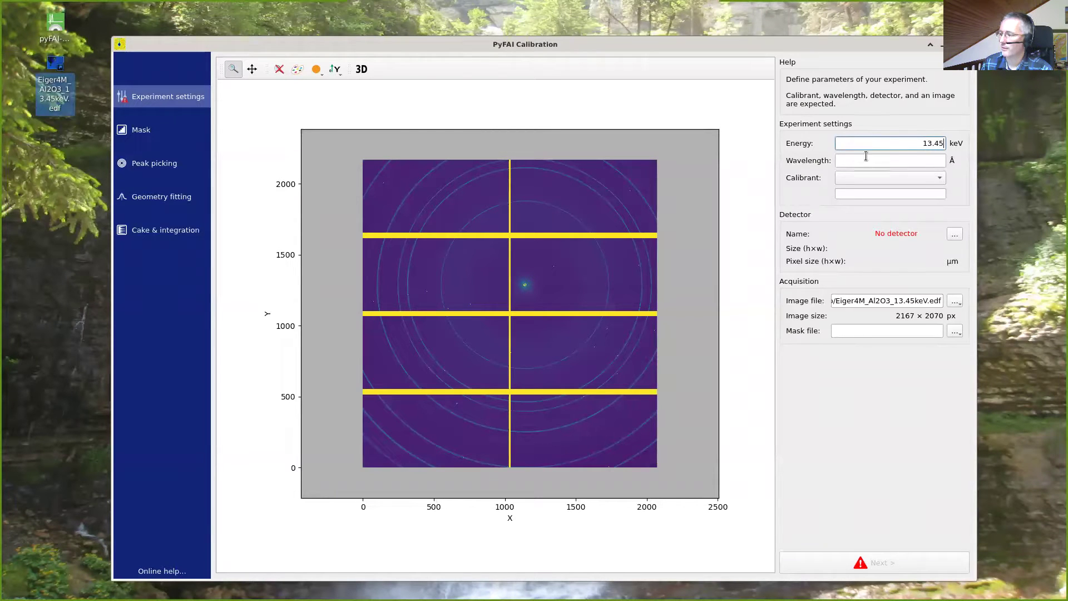
{"action": "left_click", "coordinate": [865, 160]}
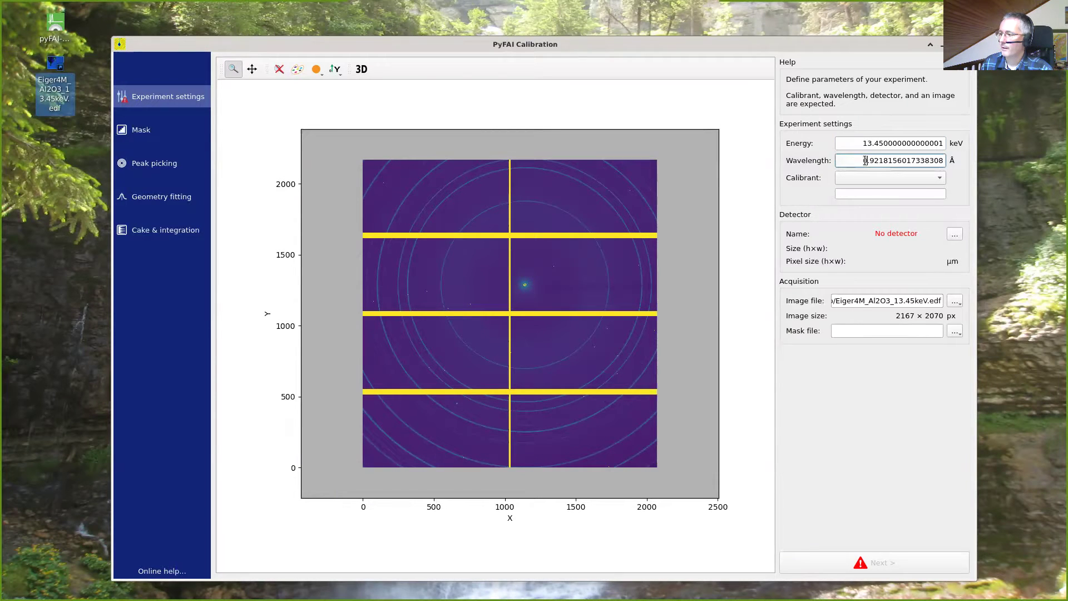
{"action": "left_click", "coordinate": [902, 180]}
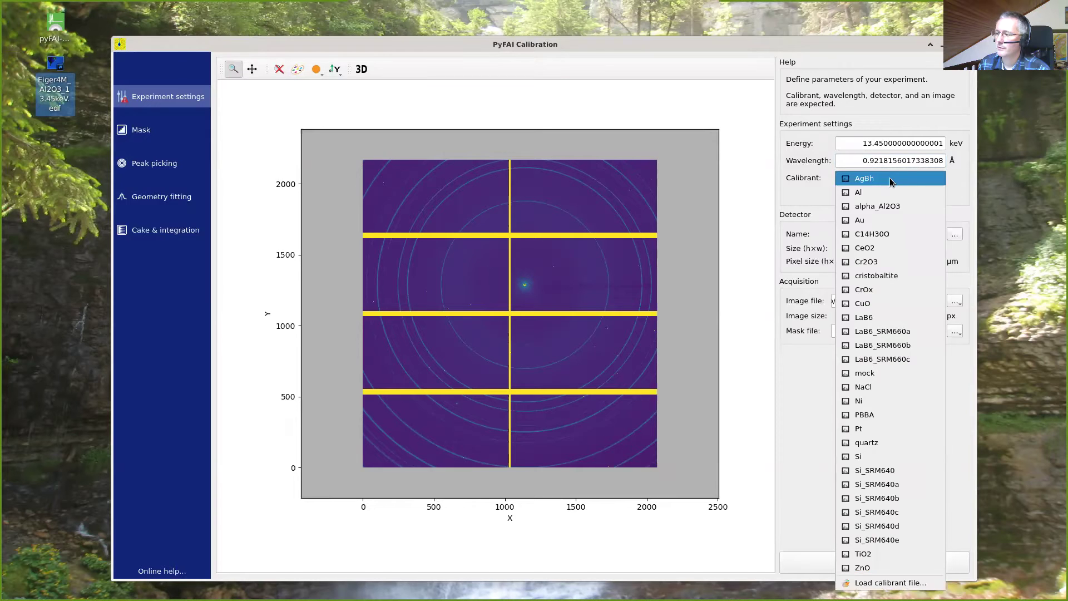
{"action": "left_click", "coordinate": [881, 207]}
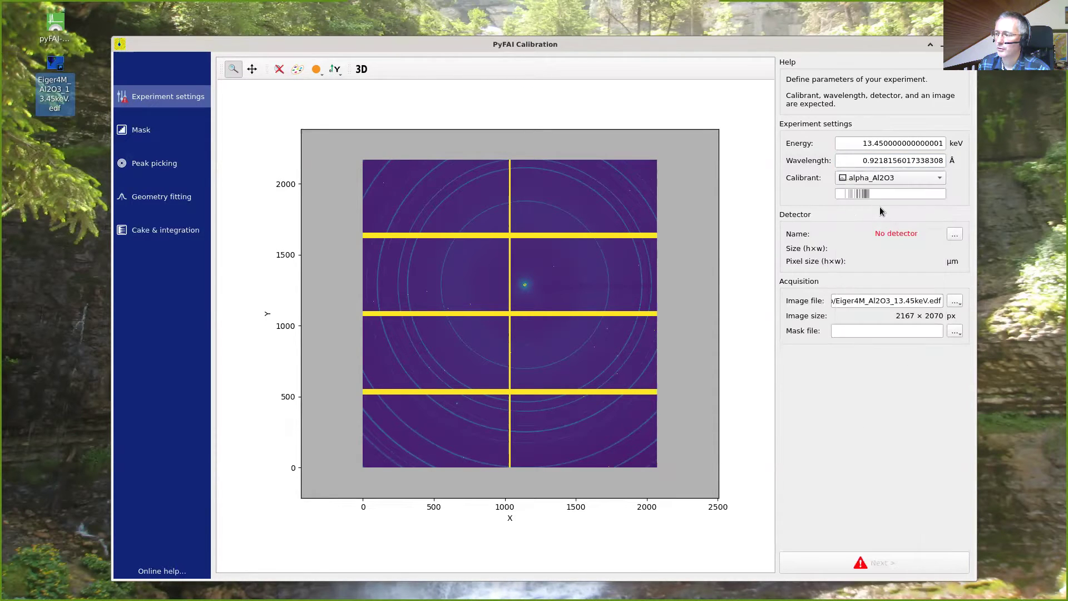
- Set the detector to the Dectris Eiger 4M
{"action": "left_click", "coordinate": [955, 235]}
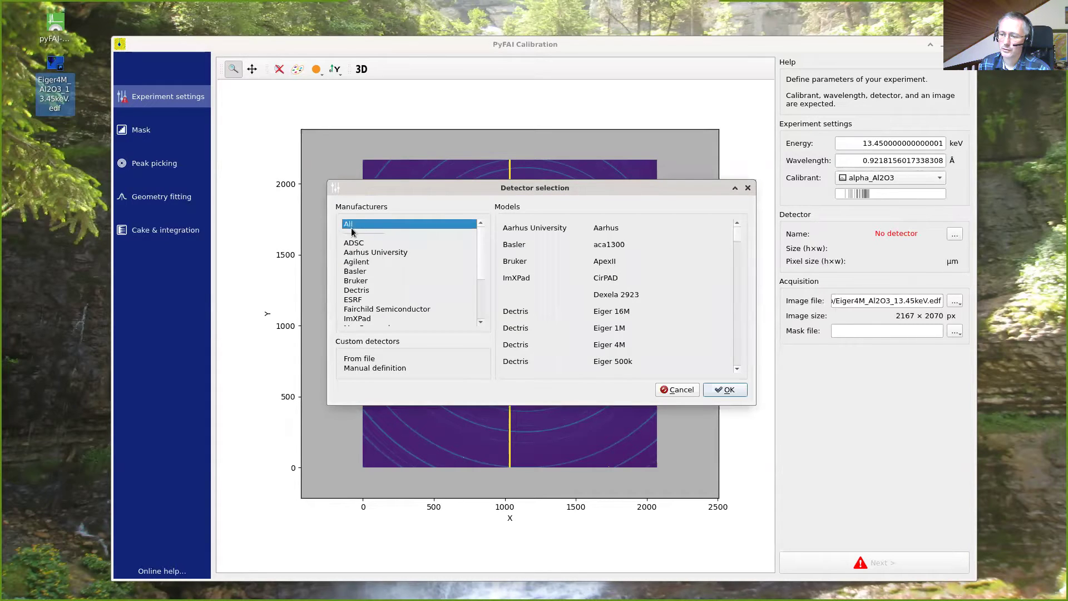
{"action": "left_click", "coordinate": [356, 290]}
{"action": "left_click", "coordinate": [526, 264]}
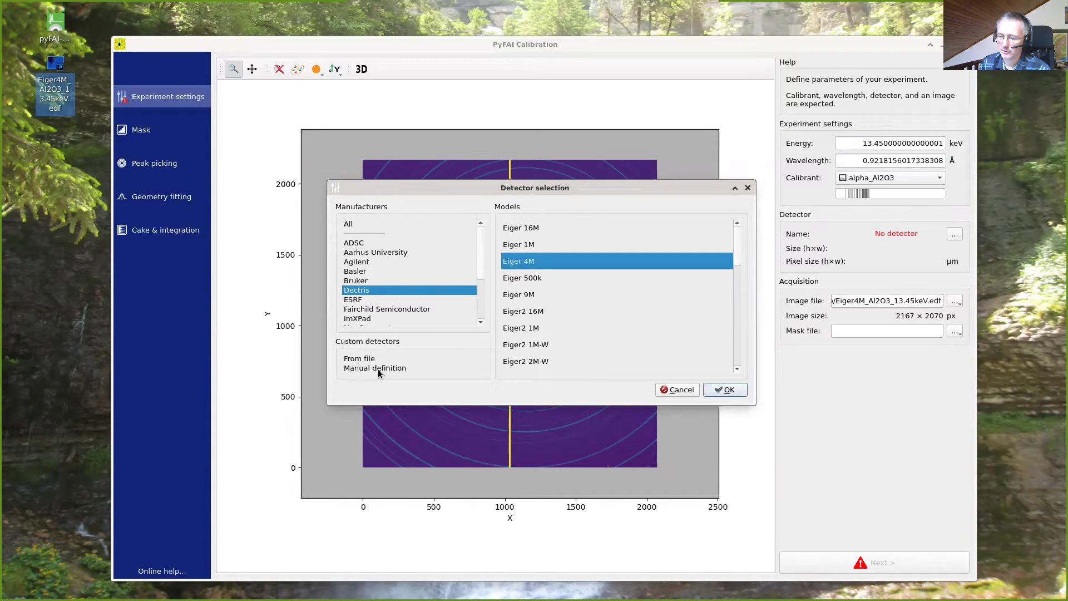
{"action": "left_click", "coordinate": [727, 389]}
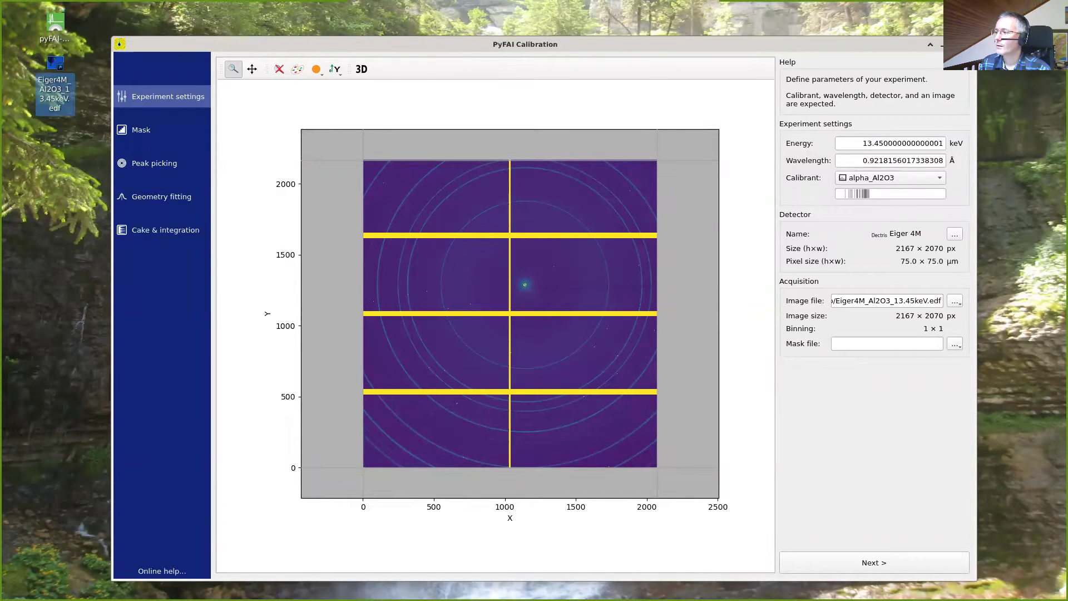
- Maximise the calibration window, review the colormap settings, and advance to the Mask page
{"action": "key", "text": "super+Up"}
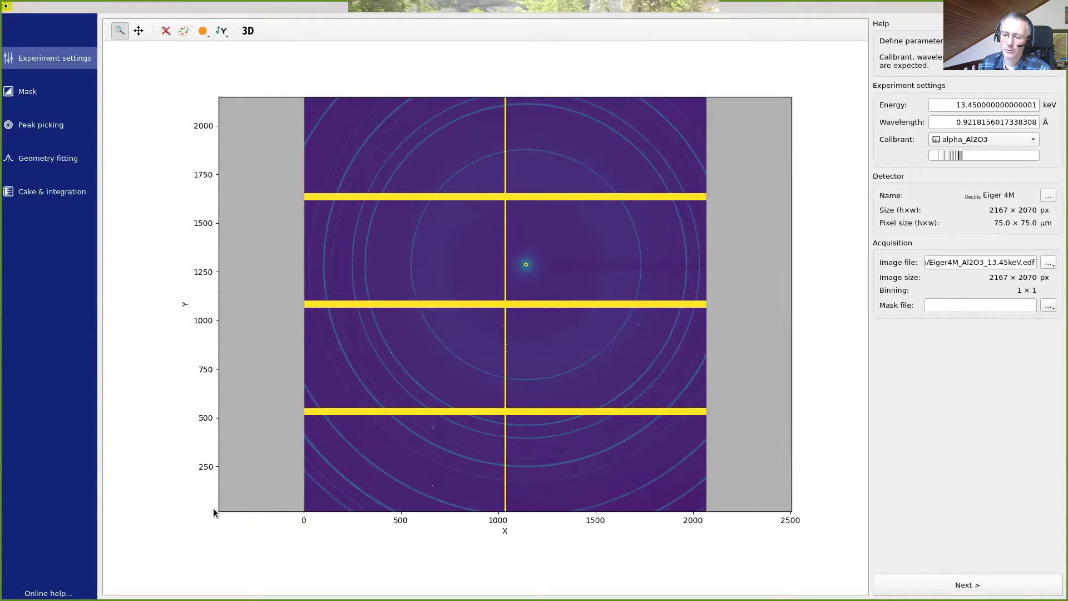
{"action": "left_click", "coordinate": [183, 31]}
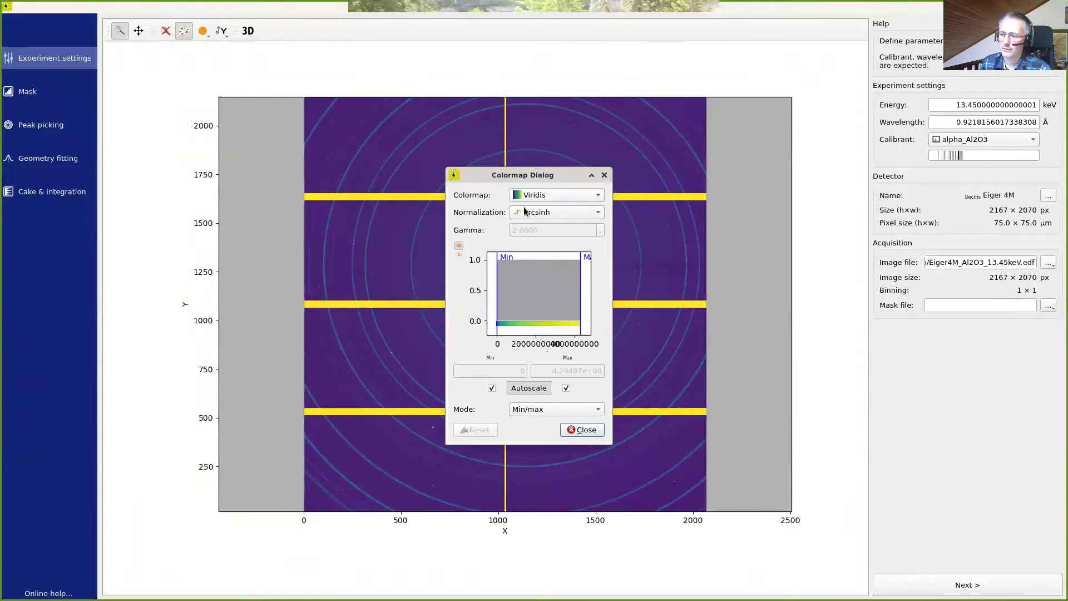
{"action": "left_click", "coordinate": [584, 430]}
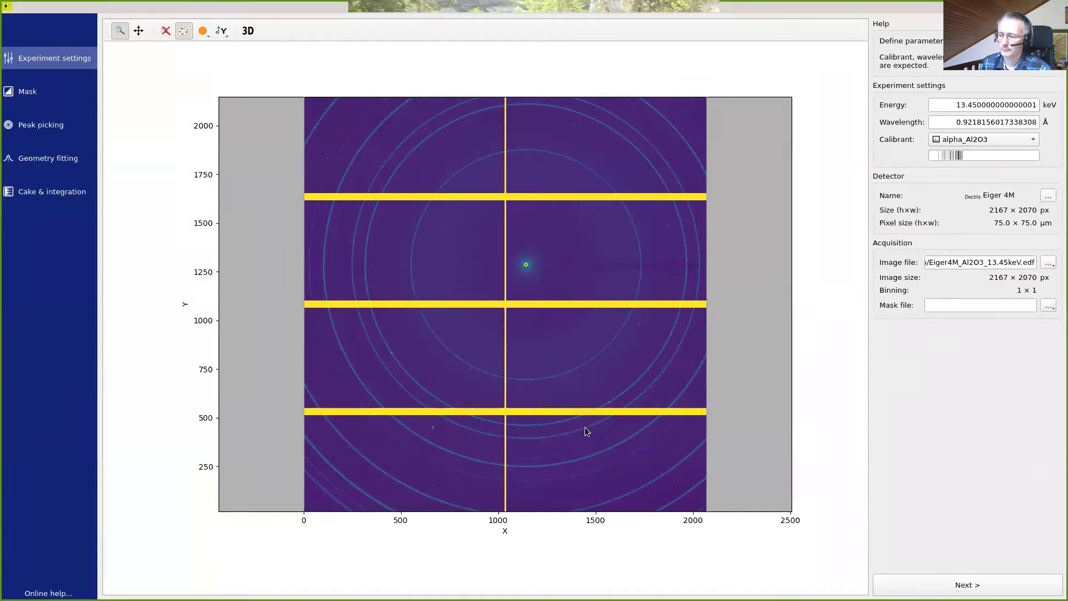
{"action": "left_click", "coordinate": [922, 586]}
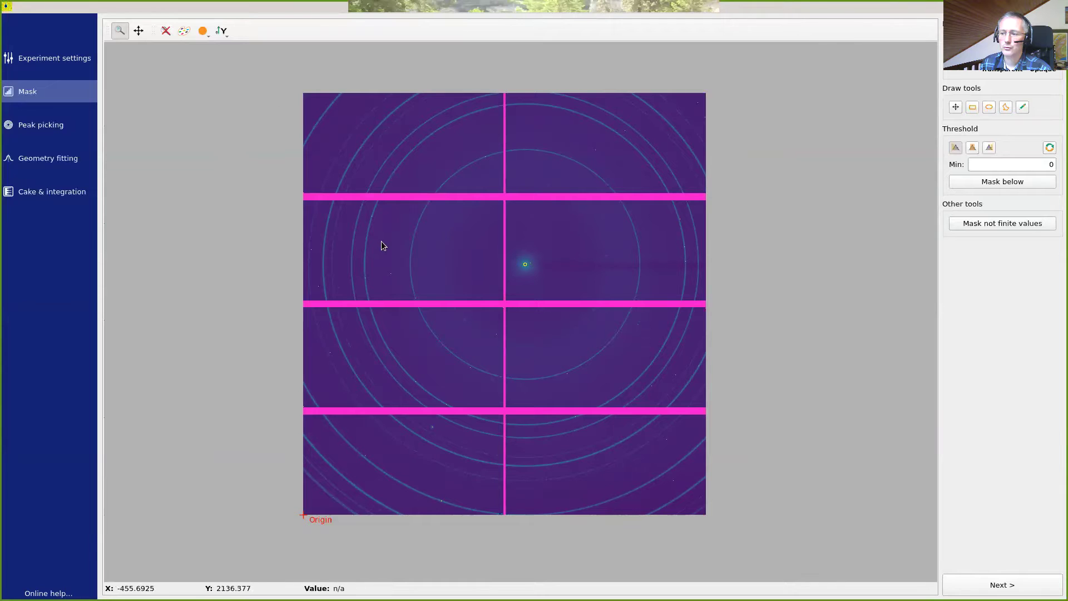
- Zoom near the beam centre and mask a small rectangle, an oval patch and the direct-beam spot
{"action": "left_click_drag", "start_coordinate": [513, 249], "coordinate": [726, 277]}
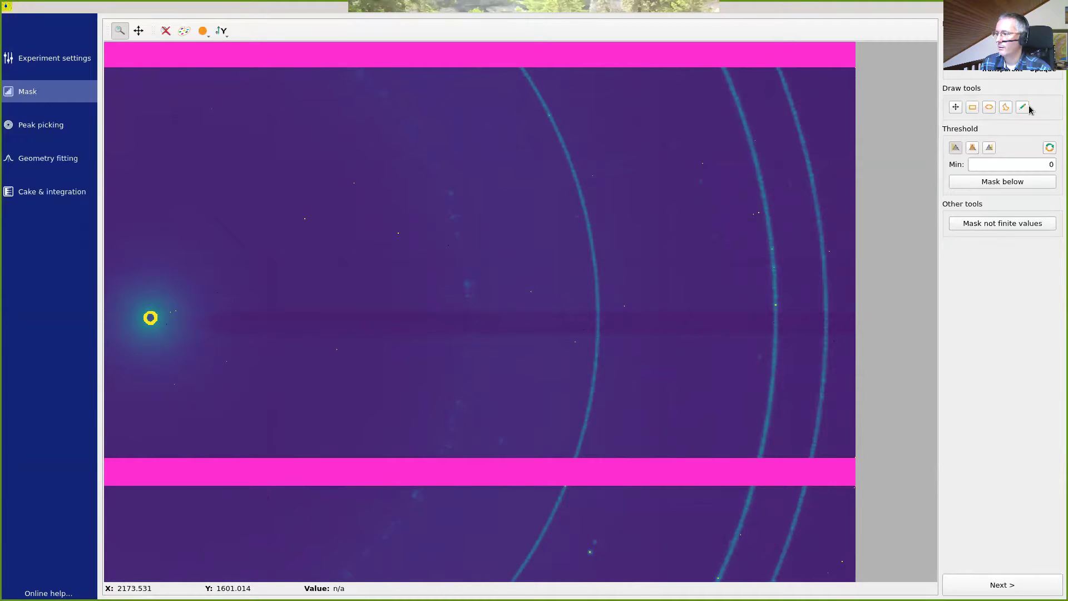
{"action": "left_click", "coordinate": [972, 109]}
{"action": "left_click_drag", "start_coordinate": [405, 315], "coordinate": [436, 321]}
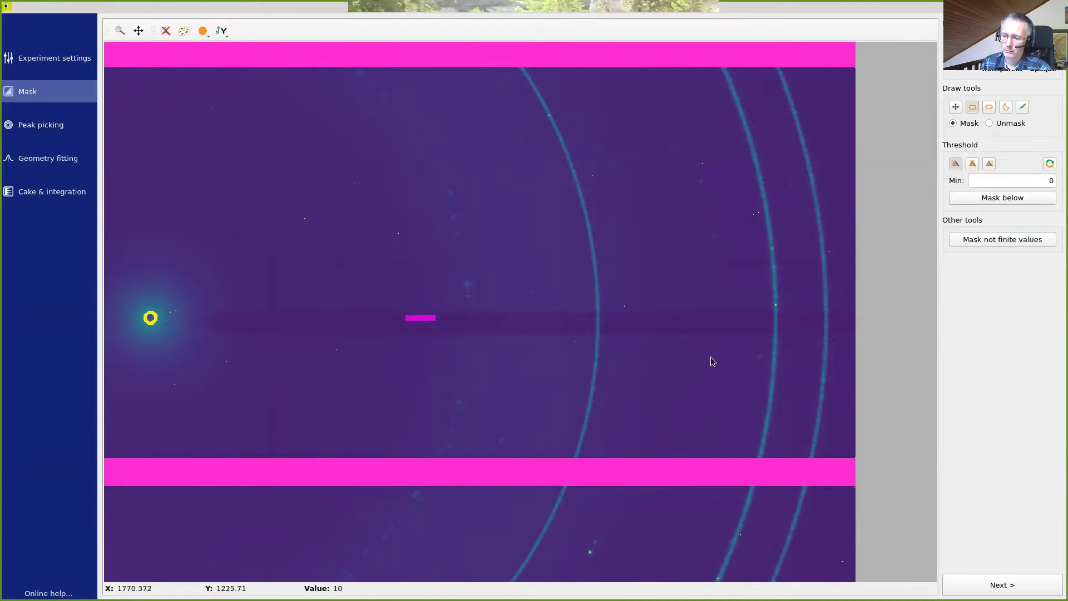
{"action": "left_click", "coordinate": [989, 107]}
{"action": "left_click_drag", "start_coordinate": [530, 322], "coordinate": [545, 330]}
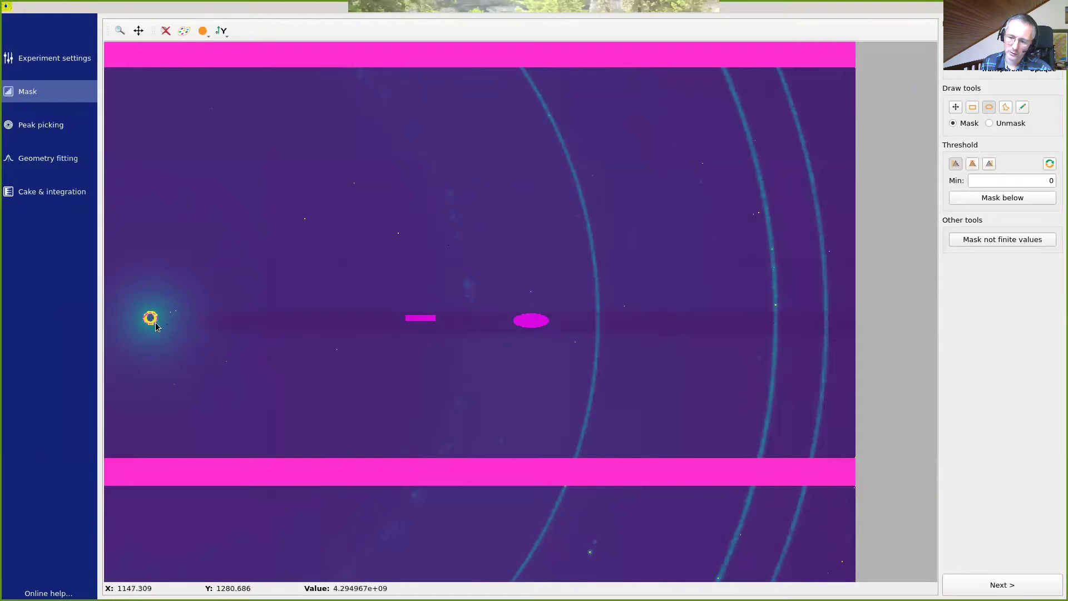
{"action": "left_click_drag", "start_coordinate": [156, 327], "coordinate": [157, 326]}
{"action": "left_click_drag", "start_coordinate": [156, 327], "coordinate": [156, 327]}
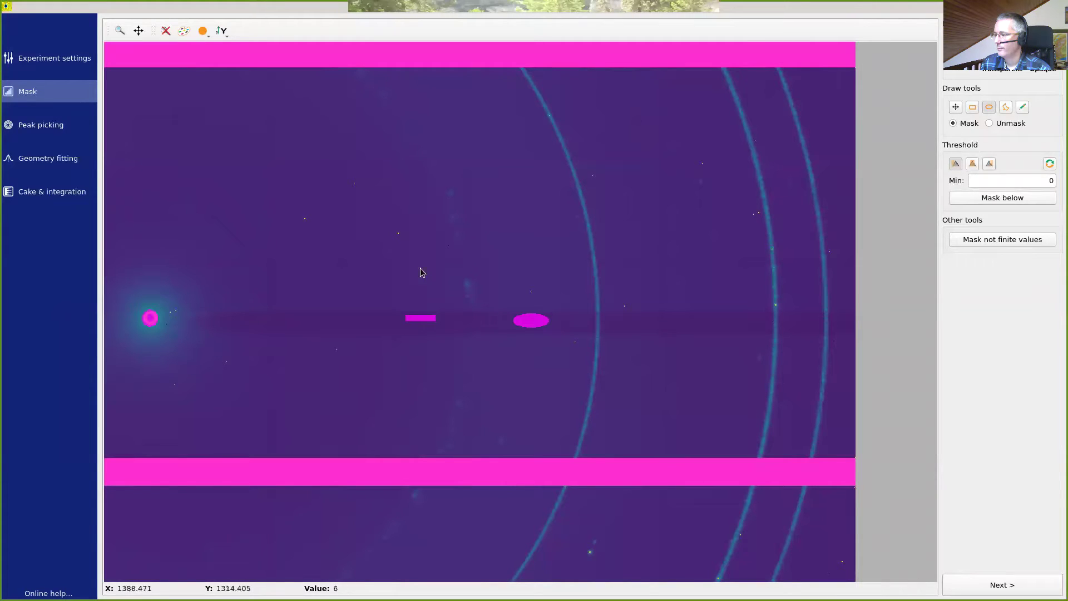
- Draw a tapered polygon mask along the beam-stop shadow from the right edge to the beam centre
{"action": "left_click", "coordinate": [1007, 109]}
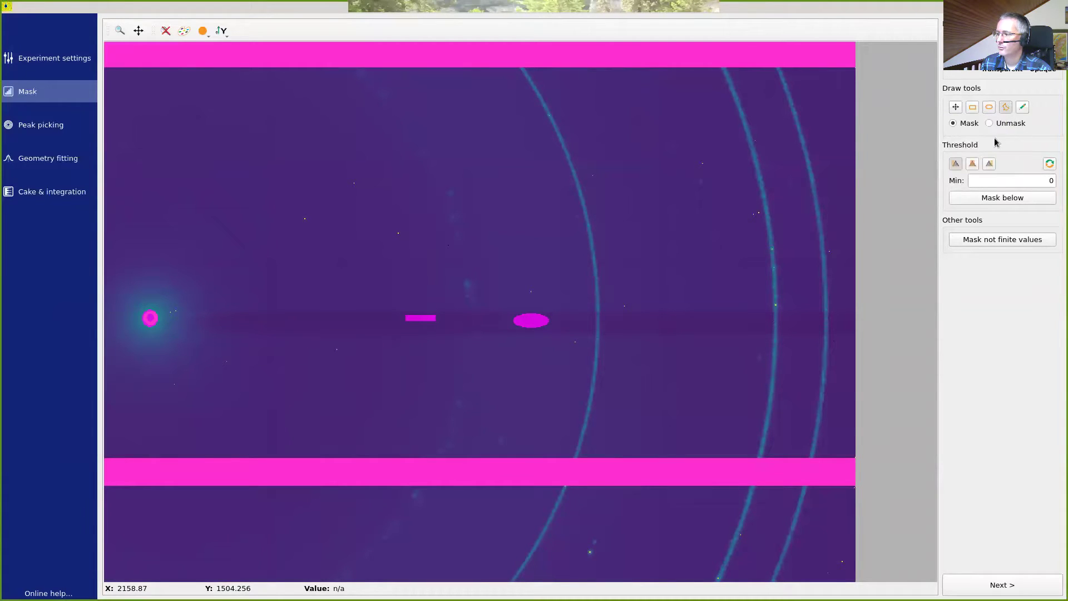
{"action": "left_click", "coordinate": [859, 310]}
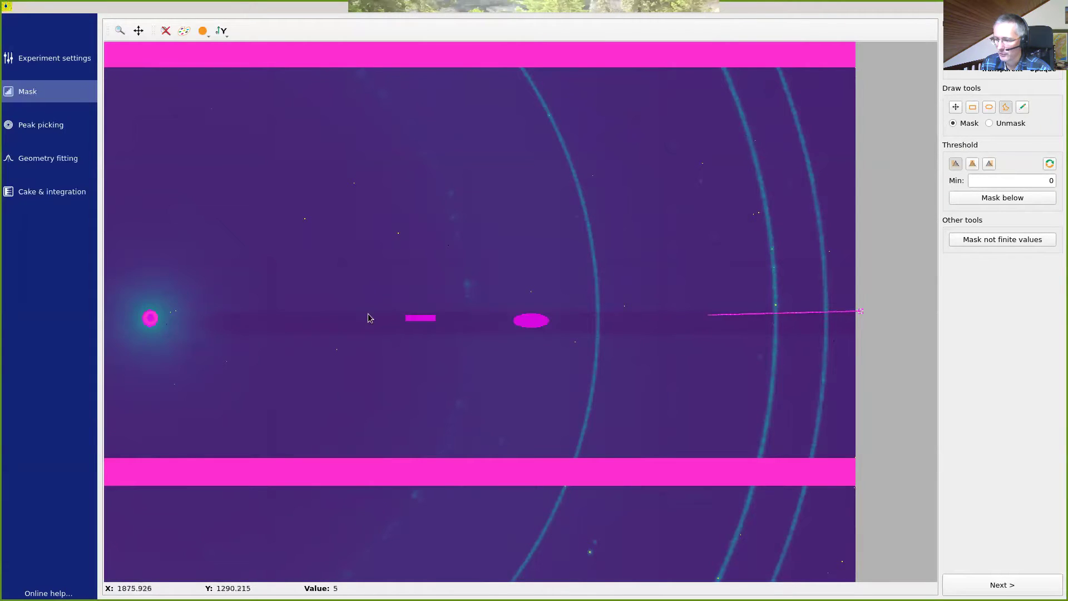
{"action": "left_click", "coordinate": [219, 310]}
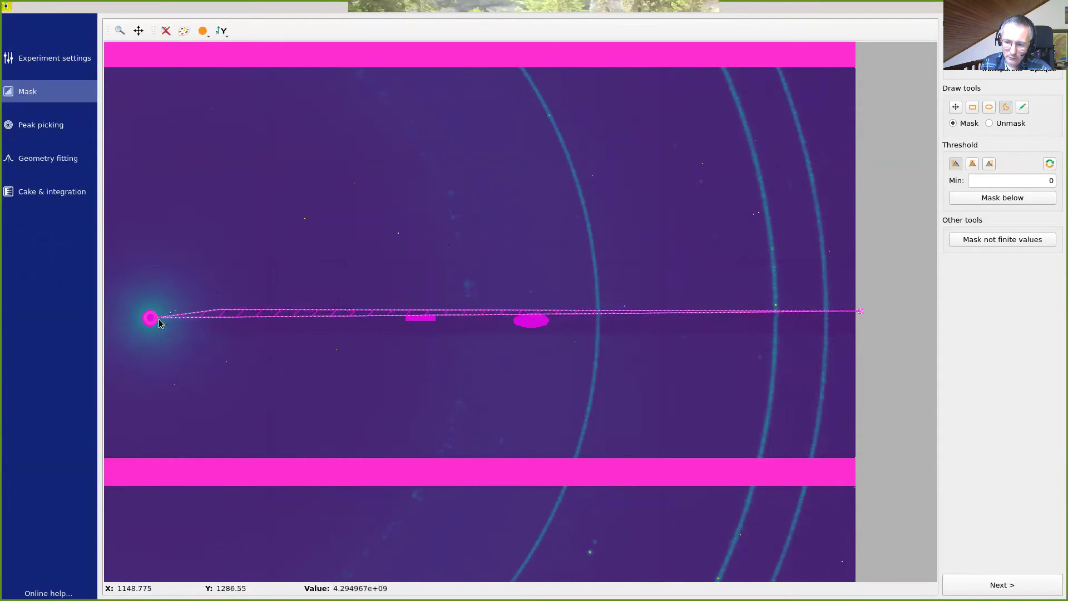
{"action": "left_click", "coordinate": [154, 320]}
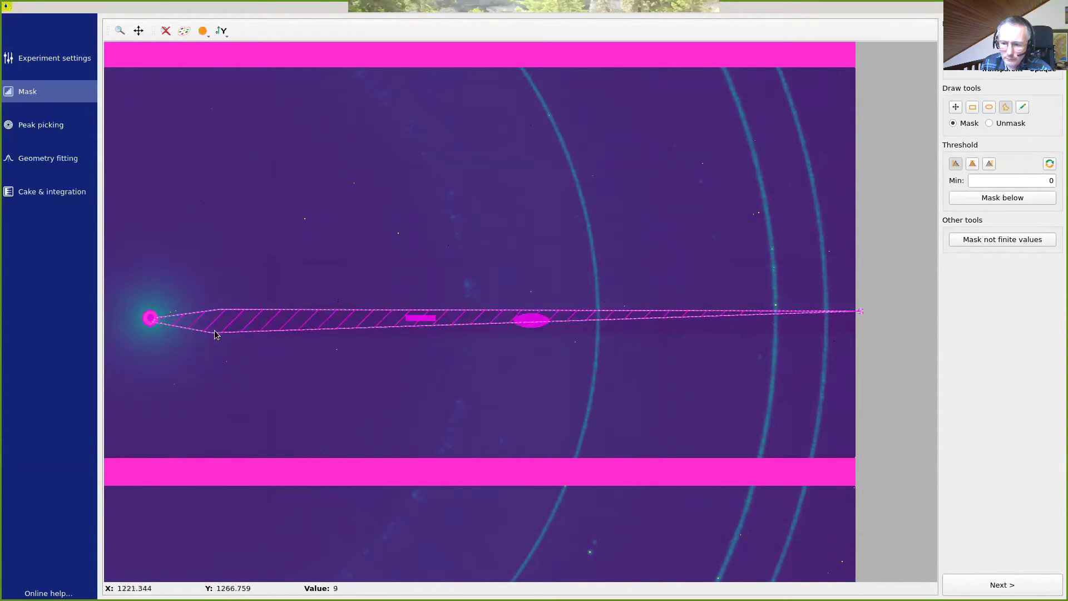
{"action": "left_click", "coordinate": [216, 332]}
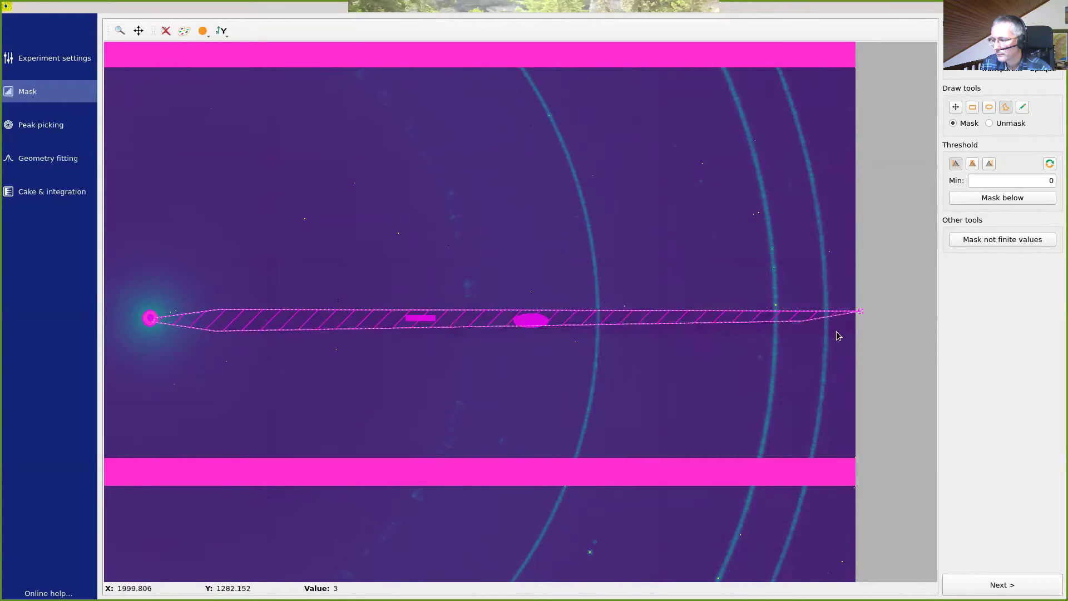
{"action": "double_click", "coordinate": [861, 315]}
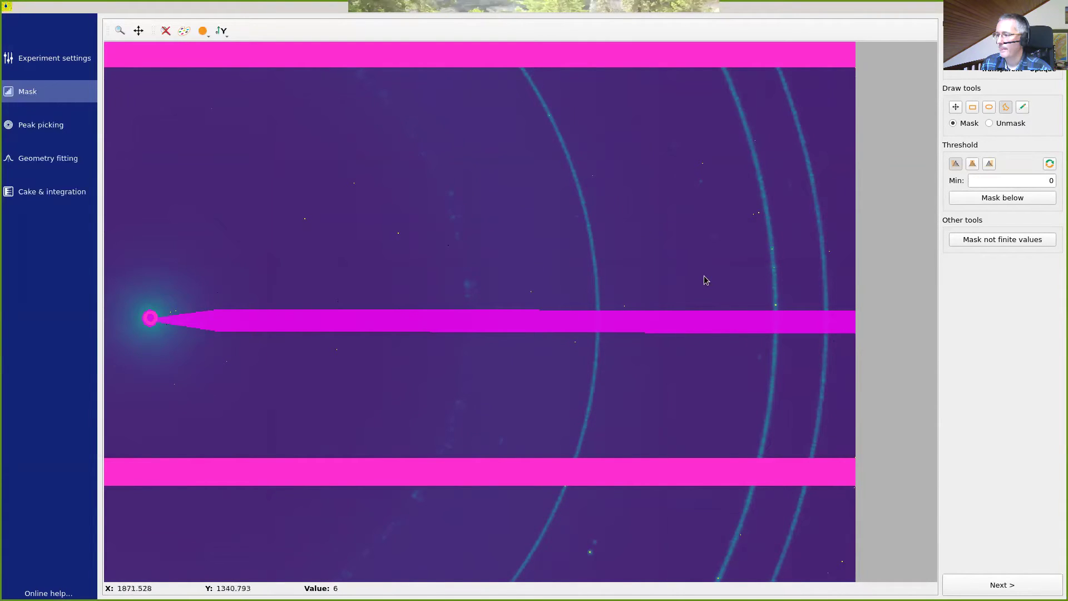
- Reset the view and mask all pixels above 4e9 with the Mask above threshold
{"action": "left_click", "coordinate": [166, 31]}
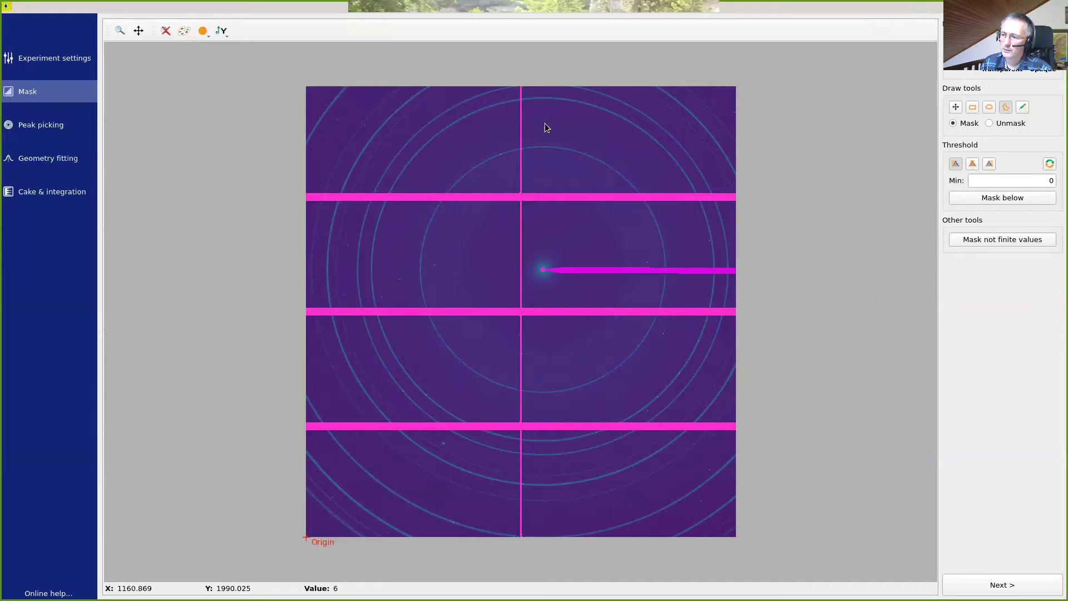
{"action": "left_click", "coordinate": [990, 164]}
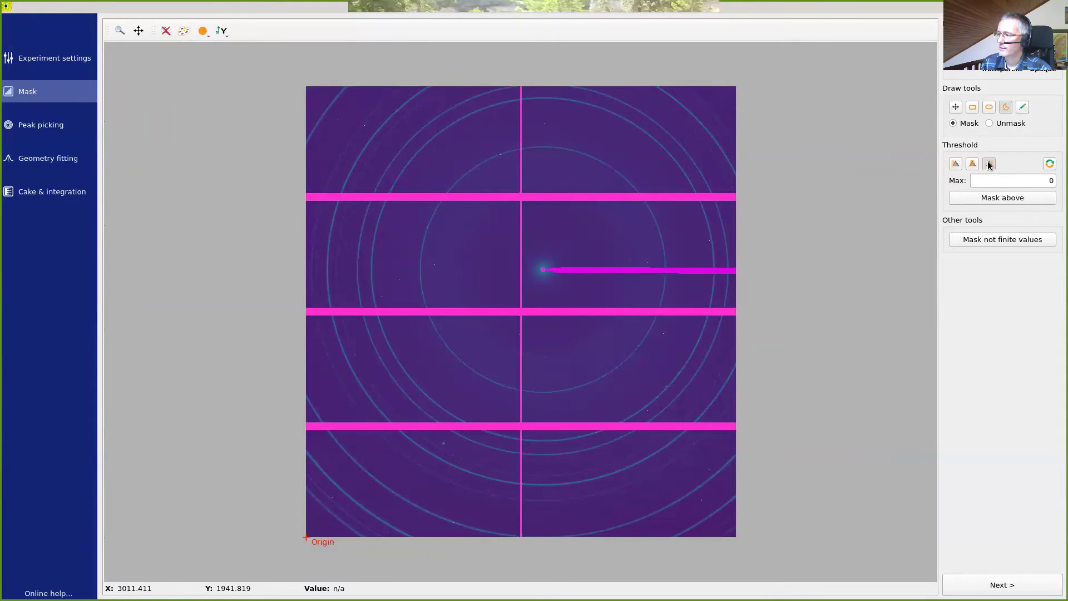
{"action": "left_click", "coordinate": [1059, 181]}
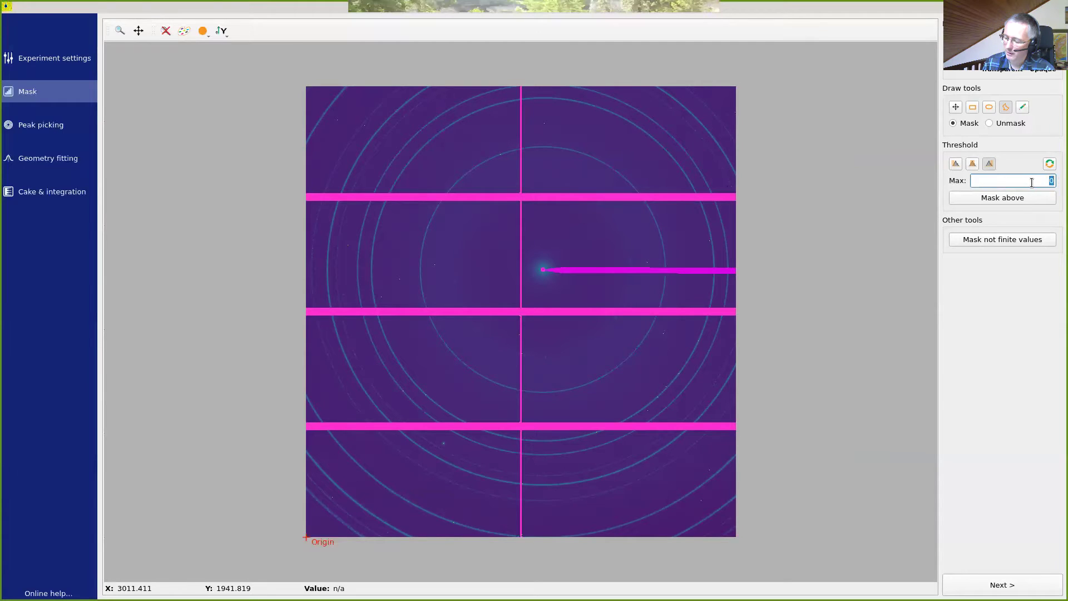
{"action": "type", "text": "4e9"}
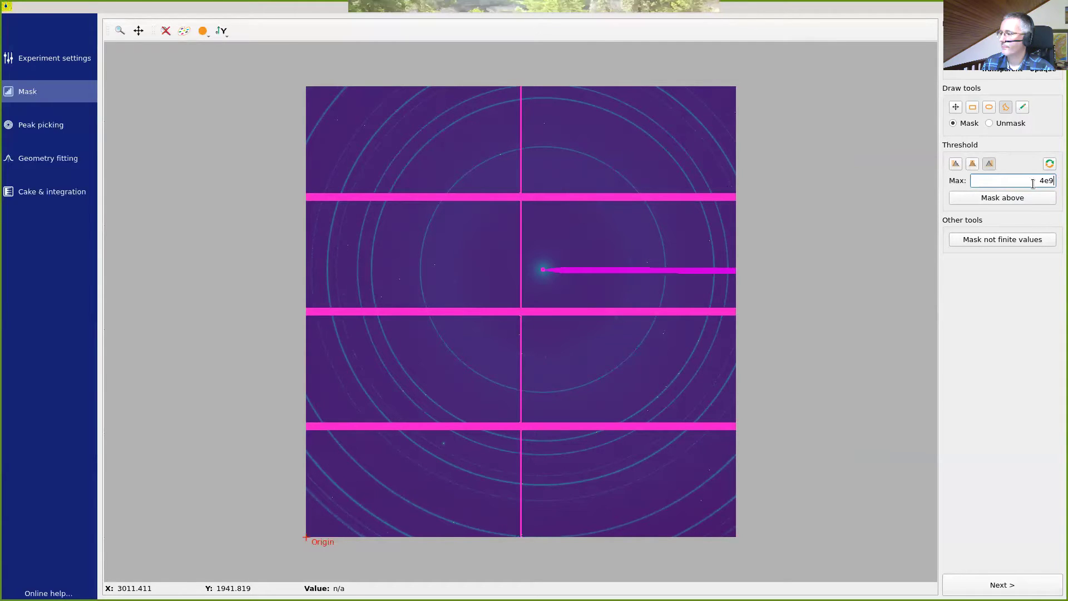
{"action": "left_click", "coordinate": [1027, 199]}
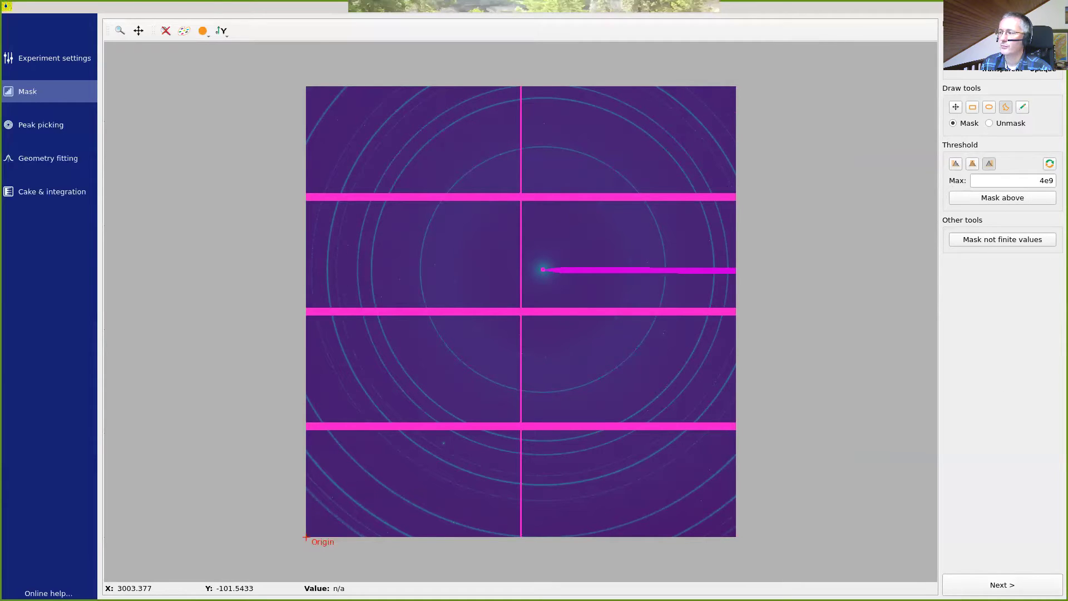
- Pick contiguous peaks on two rings (36 and 42 peaks) and move on to geometry fitting
{"action": "left_click", "coordinate": [1002, 584]}
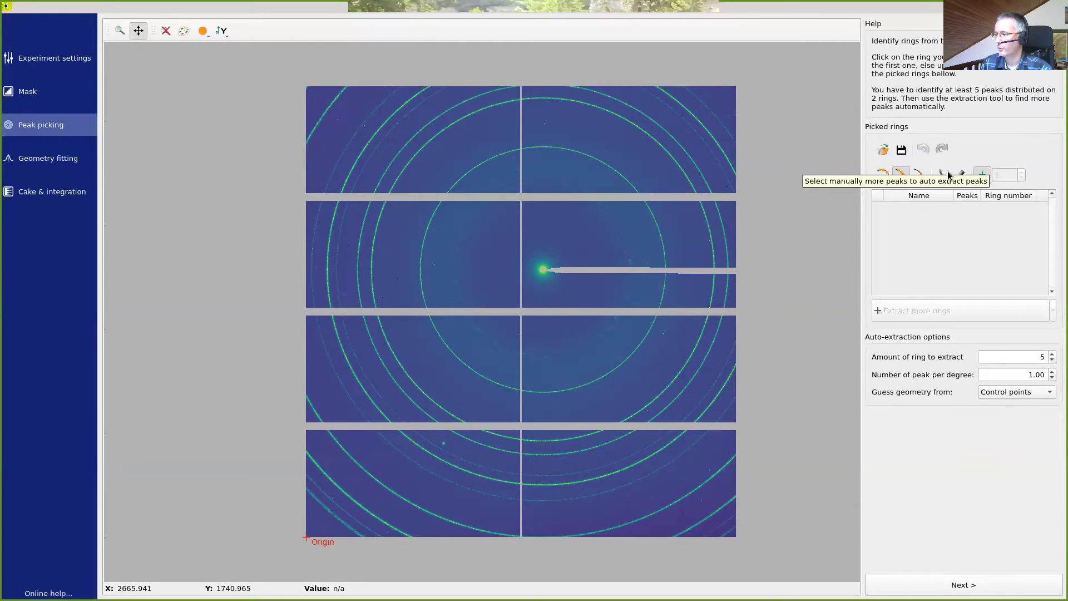
{"action": "left_click", "coordinate": [898, 175]}
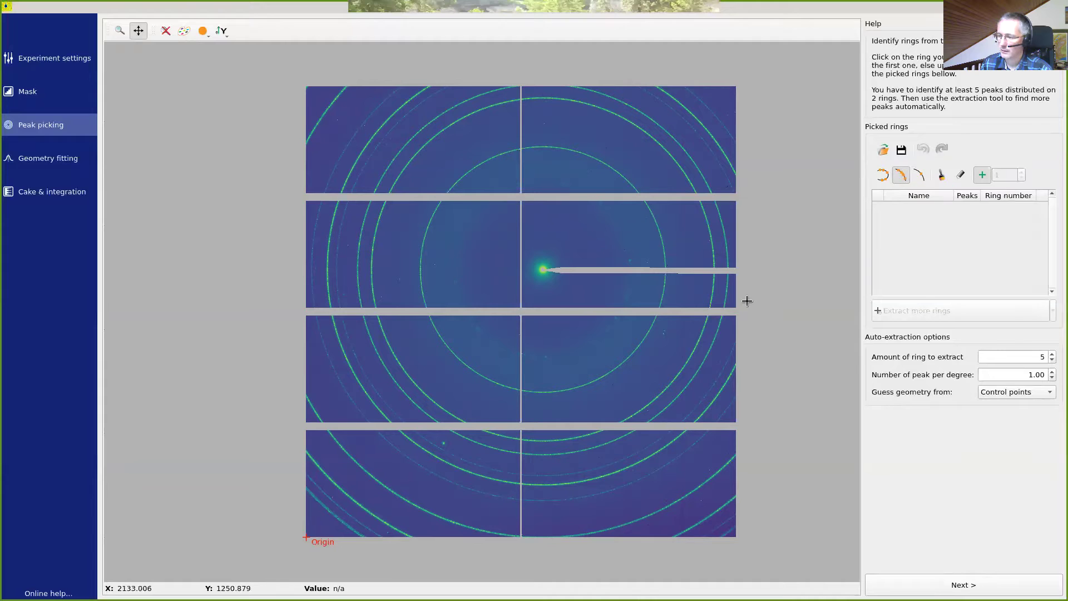
{"action": "left_click", "coordinate": [629, 357]}
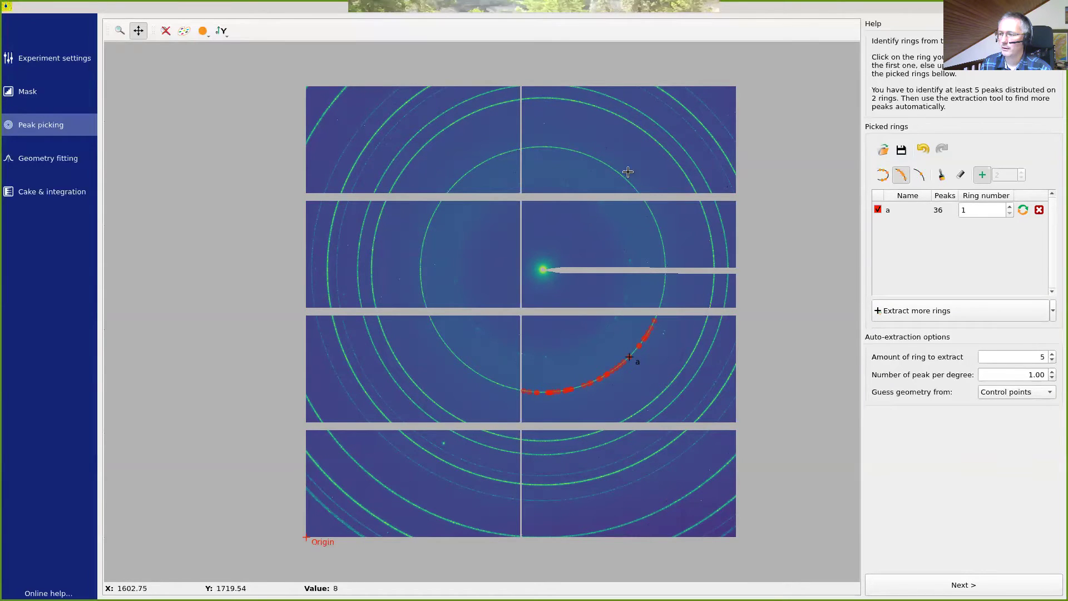
{"action": "left_click", "coordinate": [606, 111]}
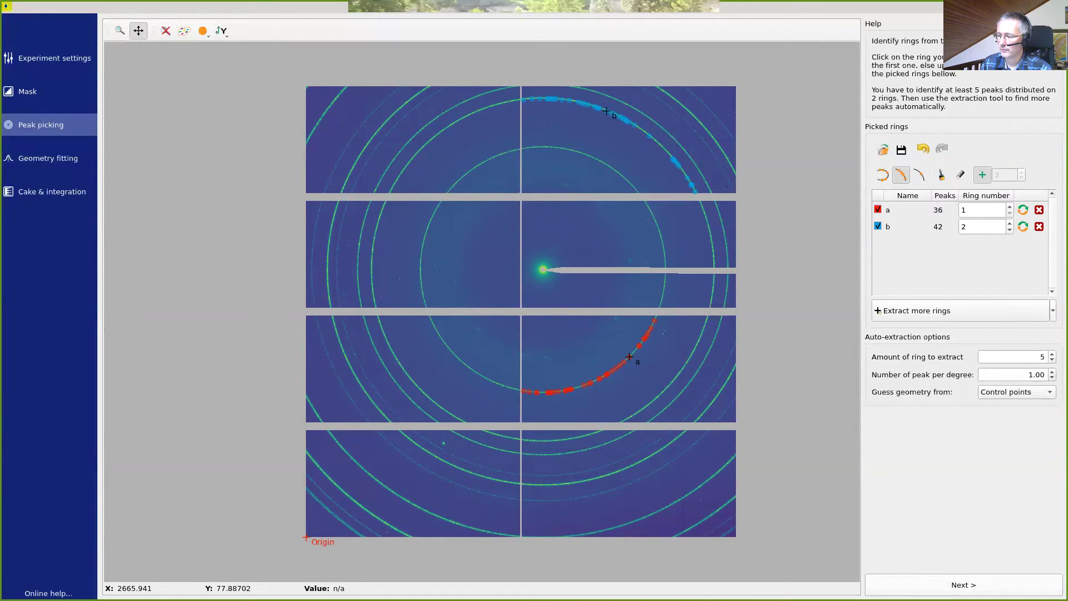
{"action": "left_click", "coordinate": [945, 586]}
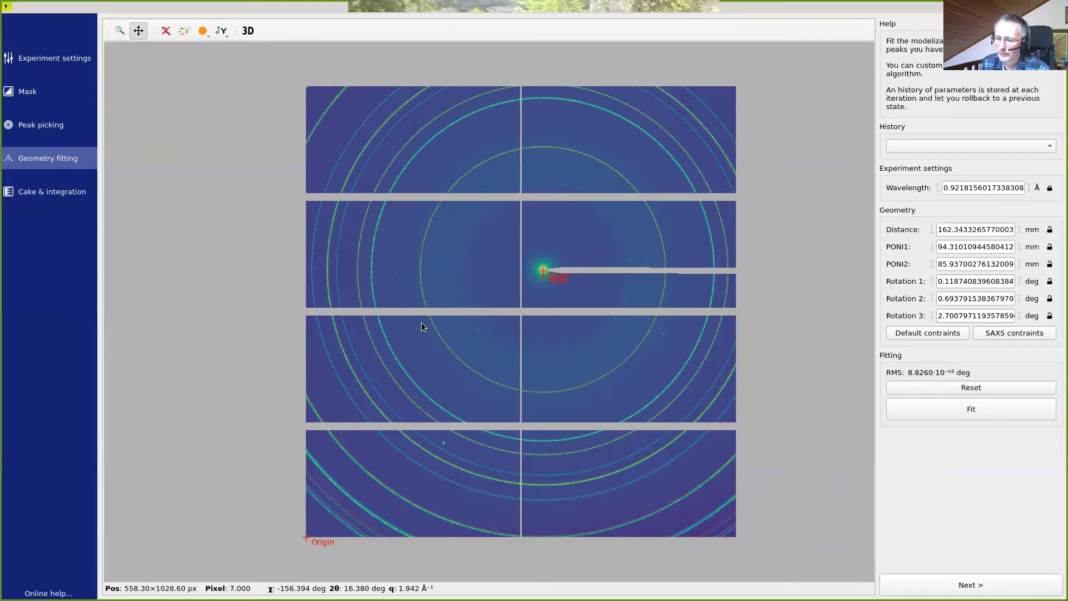
- Box-zoom onto a ring section to inspect the fit, then reset to the full detector view
{"action": "left_click", "coordinate": [120, 31]}
{"action": "left_click_drag", "start_coordinate": [419, 321], "coordinate": [508, 393]}
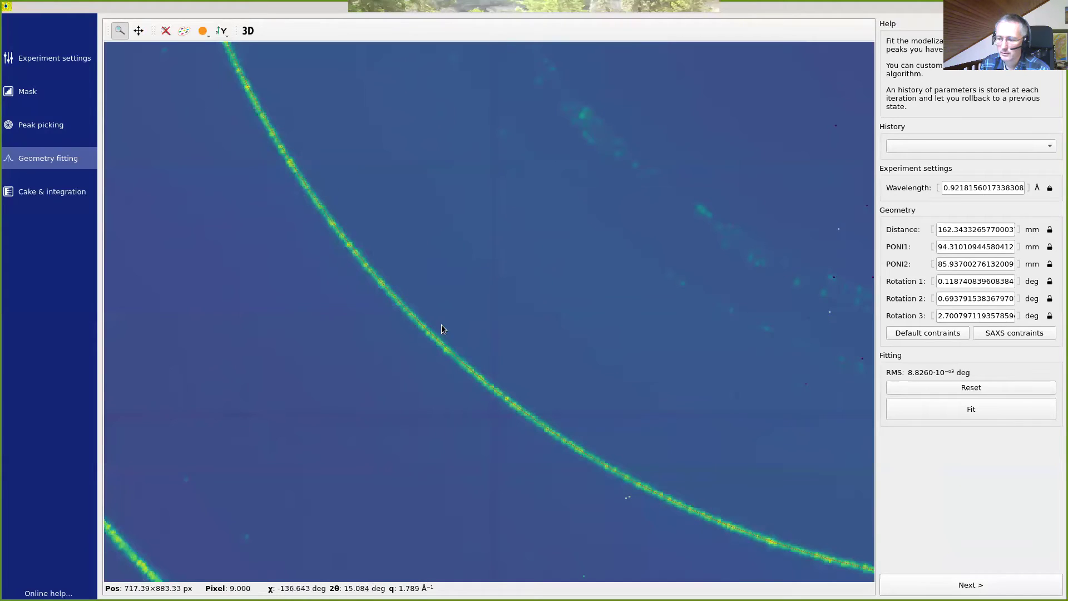
{"action": "left_click", "coordinate": [166, 32]}
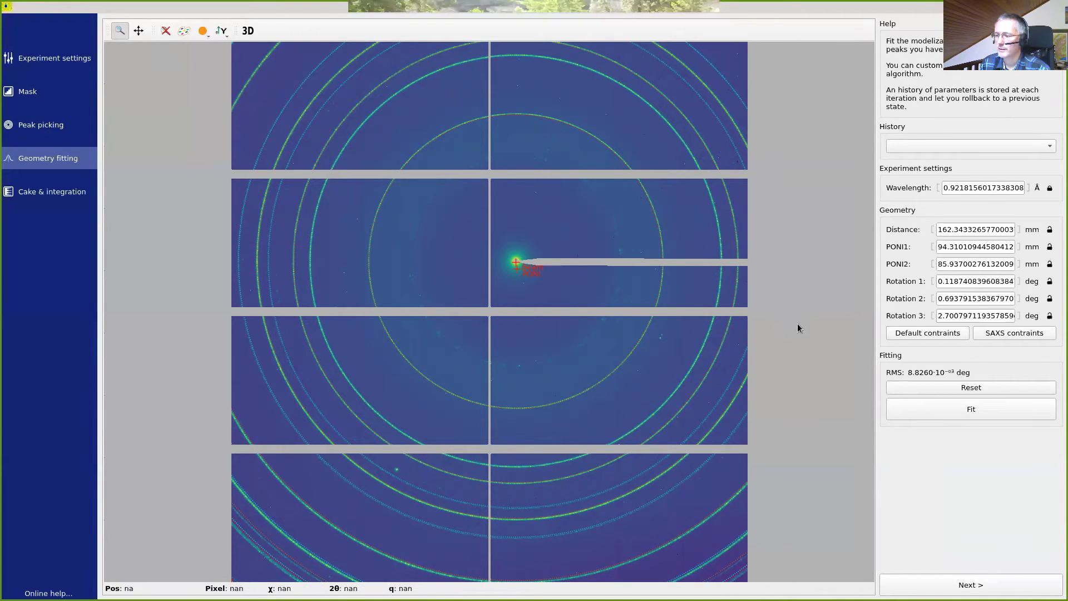
{"action": "mouse_move", "coordinate": [679, 289]}
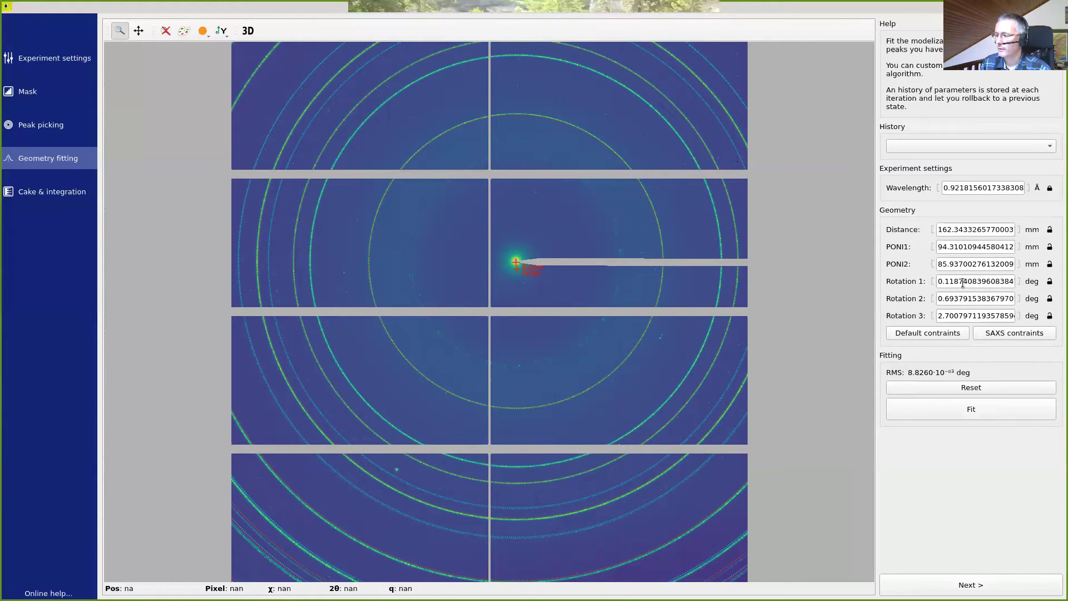
- Apply SAXS constraints to zero all rotations and refit, giving RMS 9.19·10⁻³ deg
{"action": "left_click", "coordinate": [999, 333]}
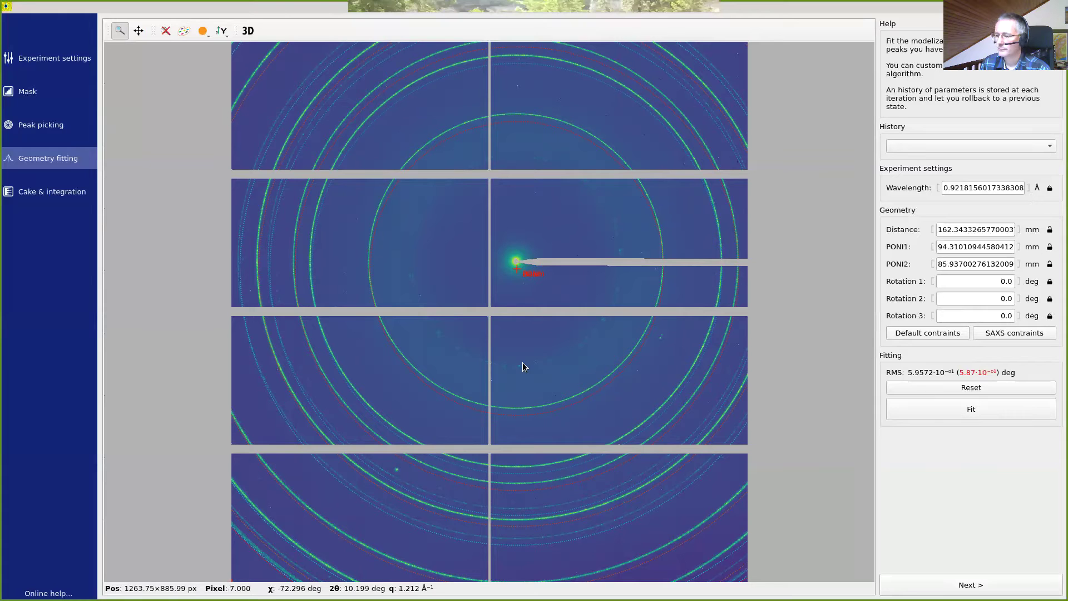
{"action": "left_click", "coordinate": [896, 414]}
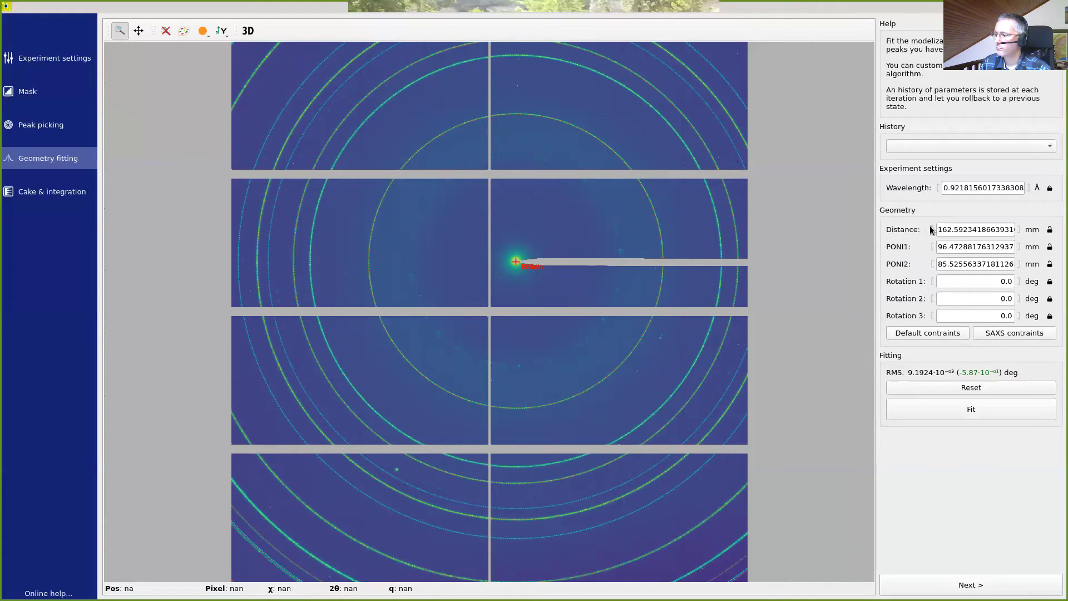
- Try centimetres for distance, revert to millimetres, and show the wavelength as 13.45 keV
{"action": "left_click", "coordinate": [1032, 233]}
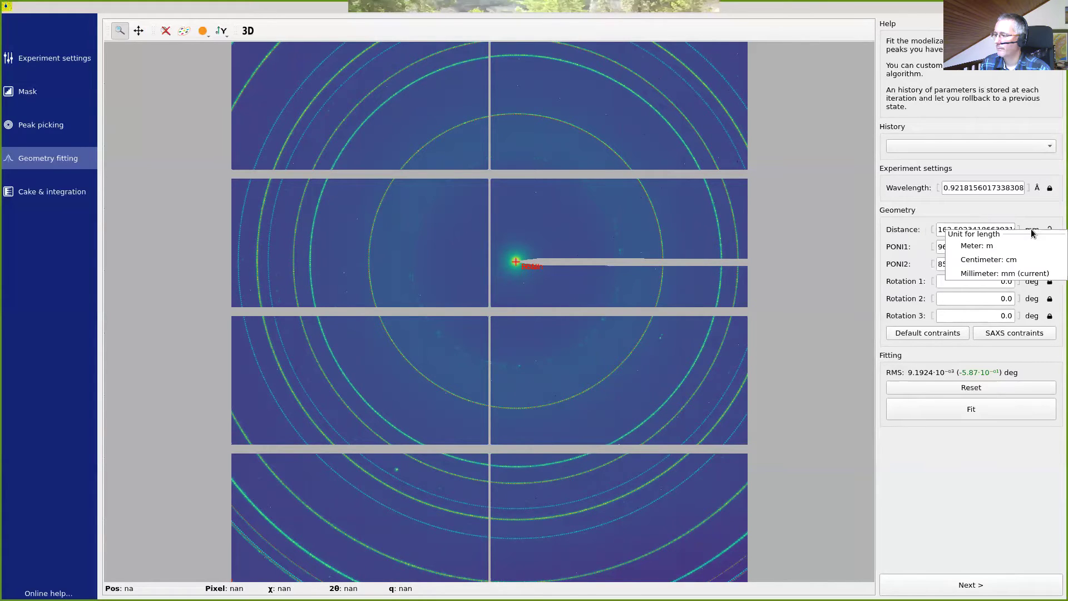
{"action": "left_click", "coordinate": [1028, 260]}
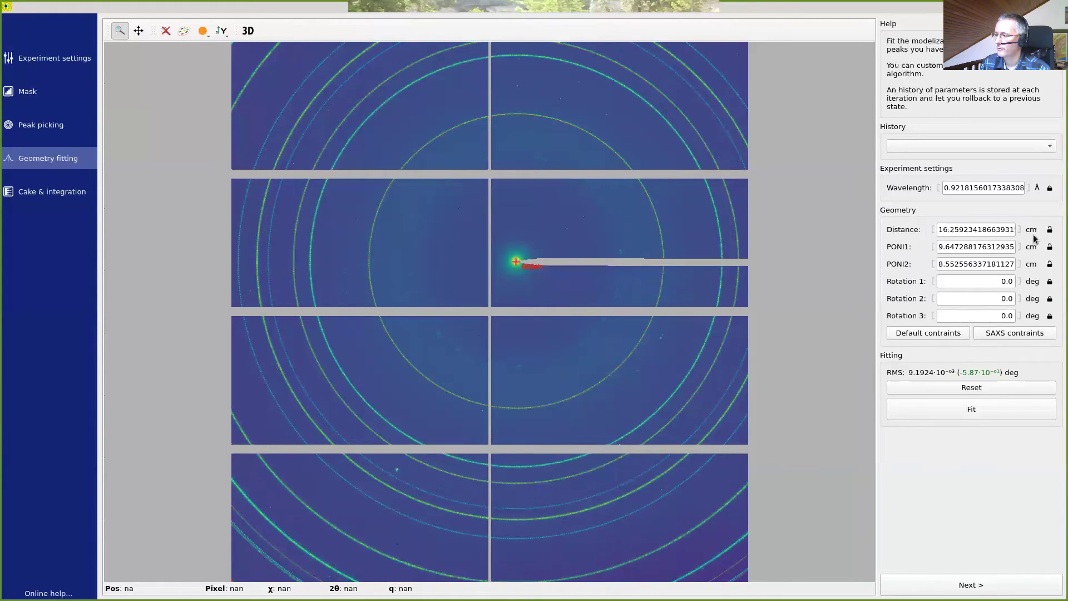
{"action": "left_click", "coordinate": [1032, 231]}
{"action": "left_click", "coordinate": [1034, 273]}
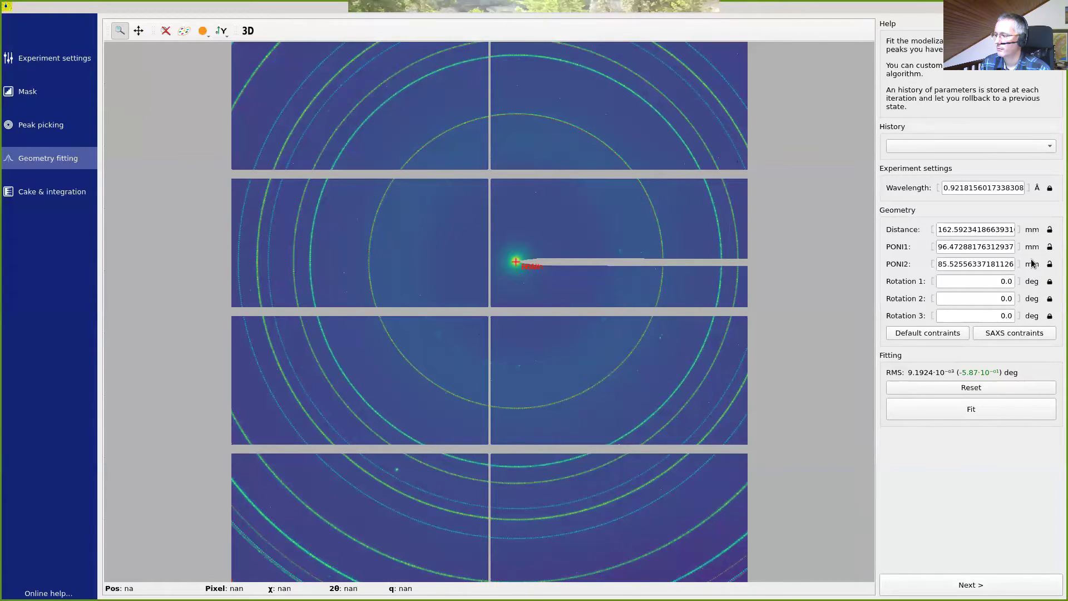
{"action": "left_click", "coordinate": [1038, 189]}
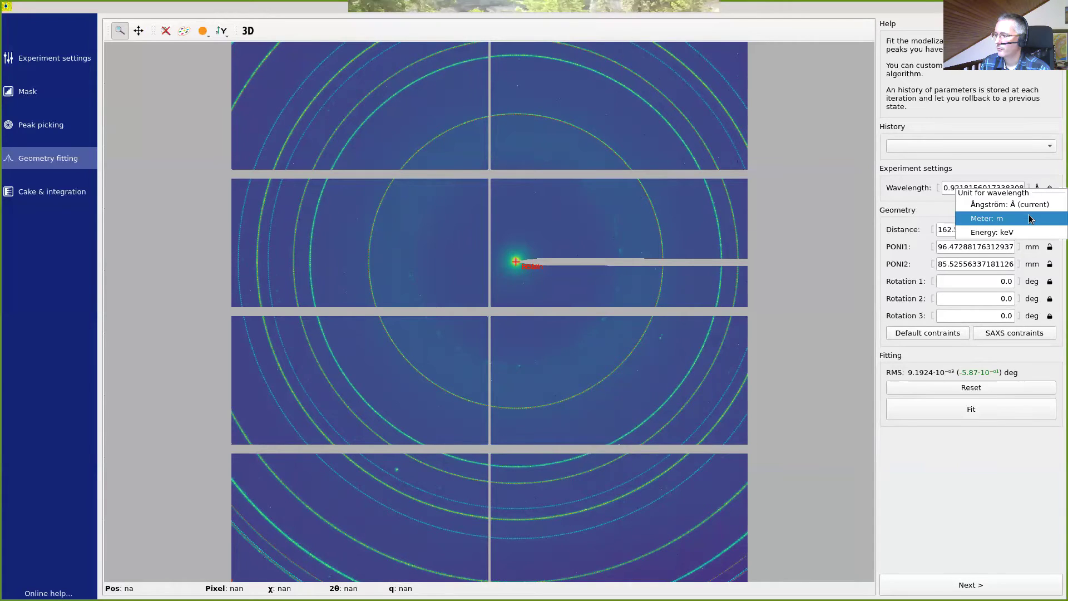
{"action": "left_click", "coordinate": [1028, 234]}
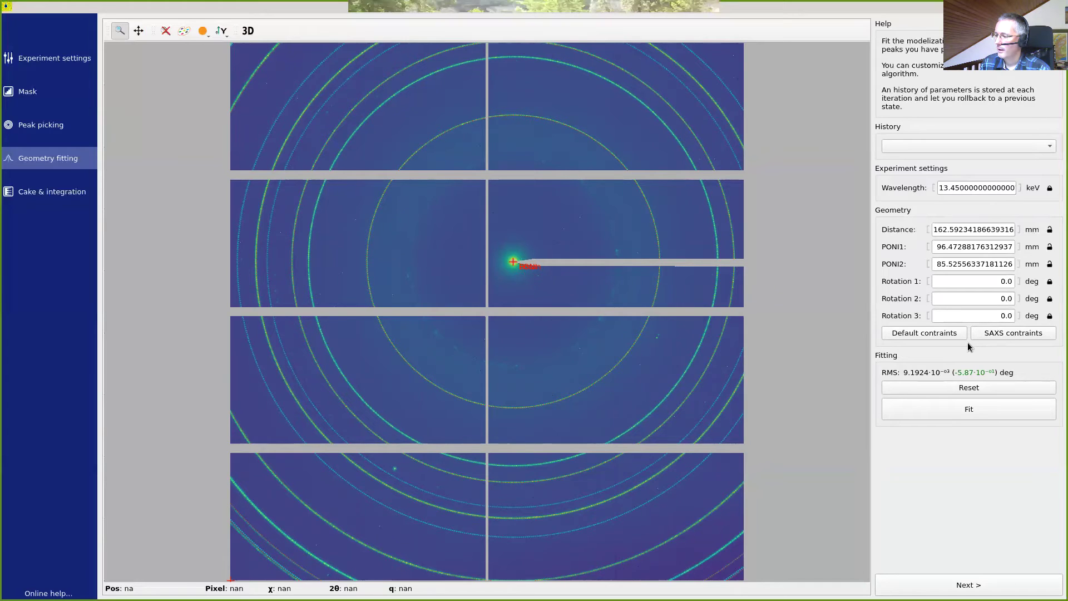
- Set PONI1's range to 0–100 mm and refit; RMS stays at 9.1924·10⁻³ deg
{"action": "left_click", "coordinate": [929, 248]}
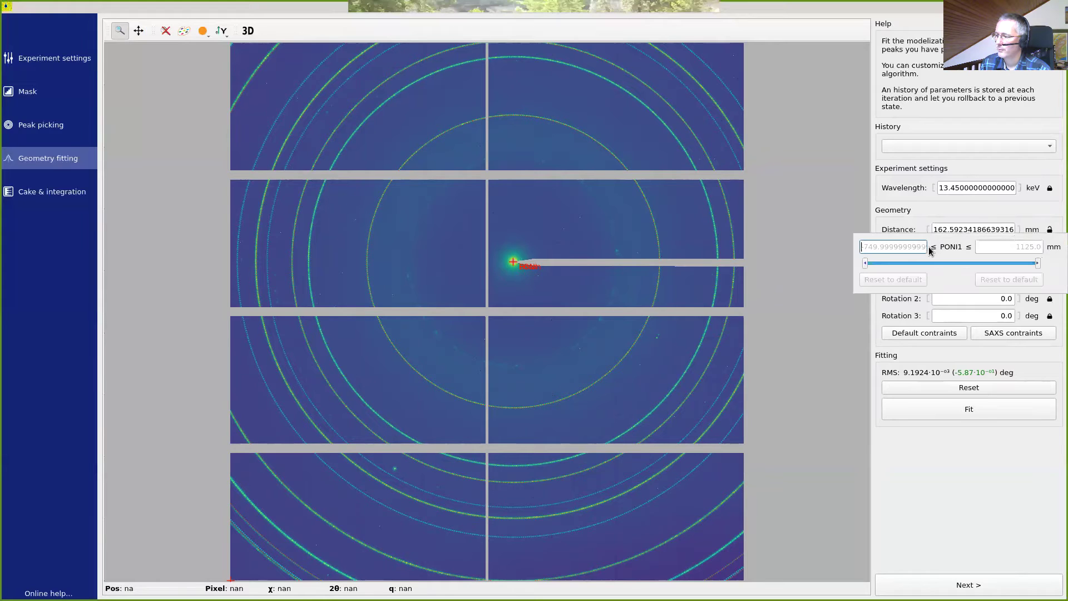
{"action": "double_click", "coordinate": [879, 247]}
{"action": "left_click", "coordinate": [879, 246]}
{"action": "double_click", "coordinate": [879, 247]}
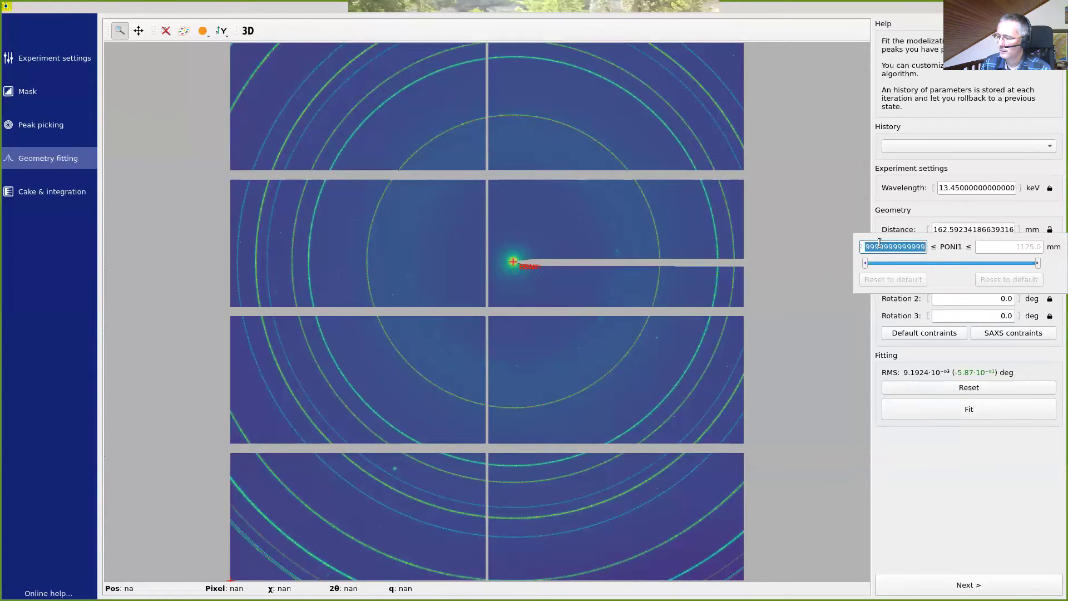
{"action": "key", "text": "BackSpace"}
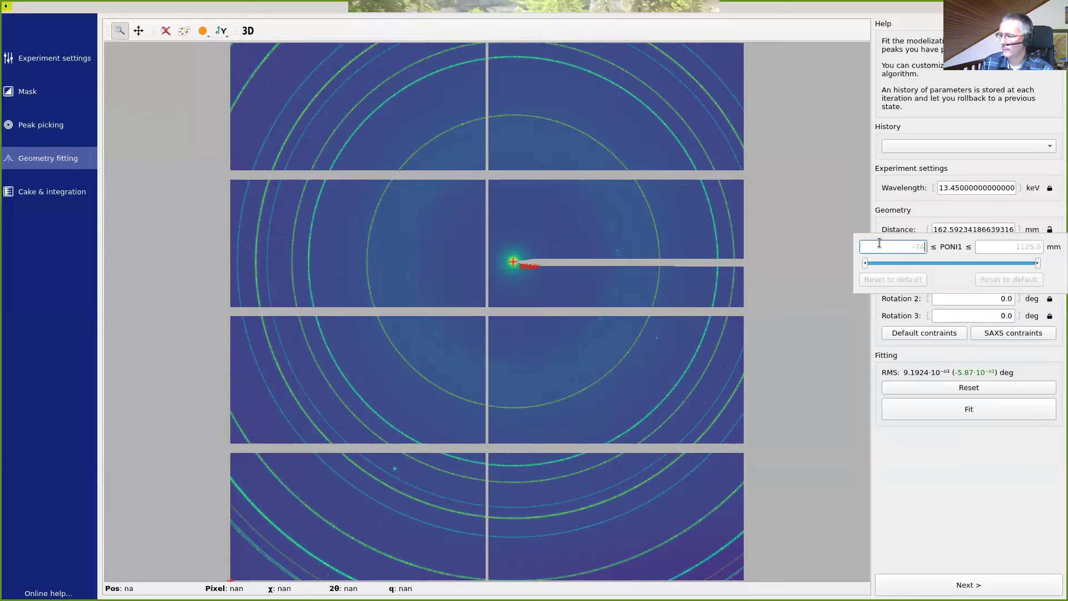
{"action": "type", "text": "0"}
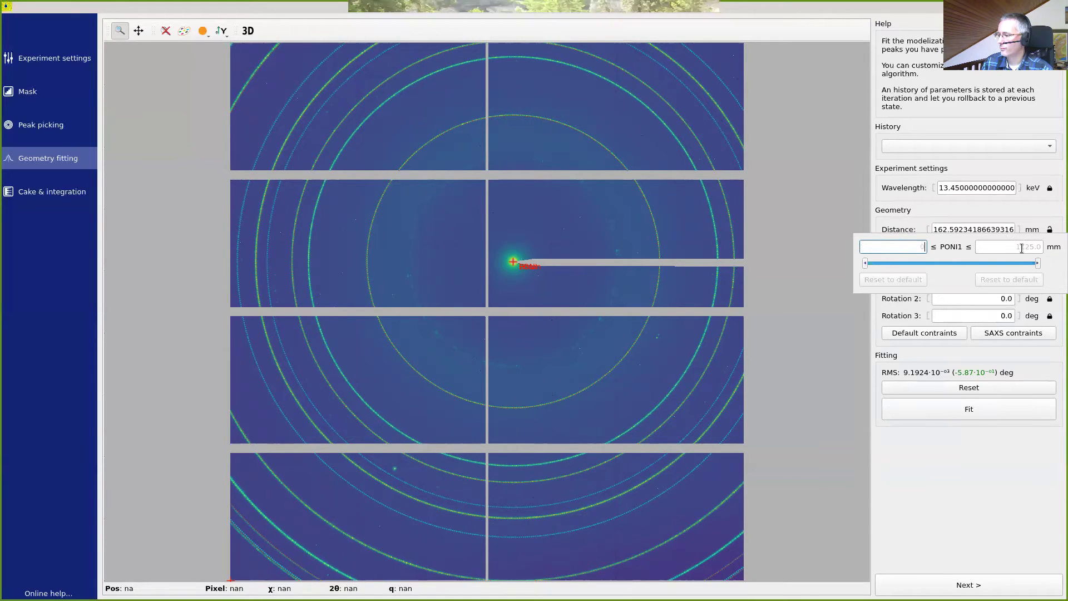
{"action": "key", "text": "Tab"}
{"action": "key", "text": "BackSpace"}
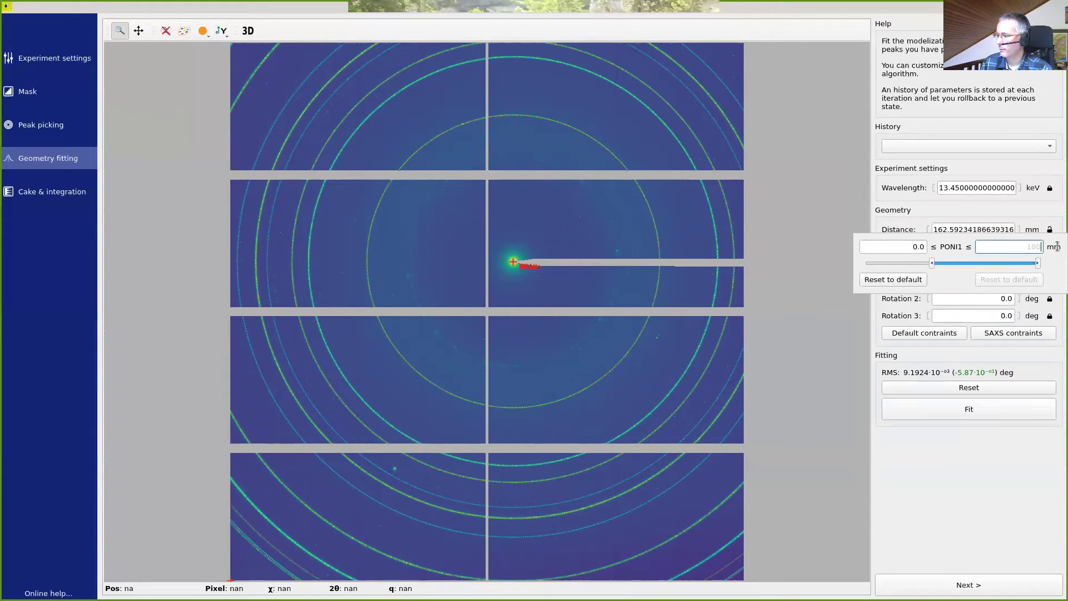
{"action": "type", "text": "100"}
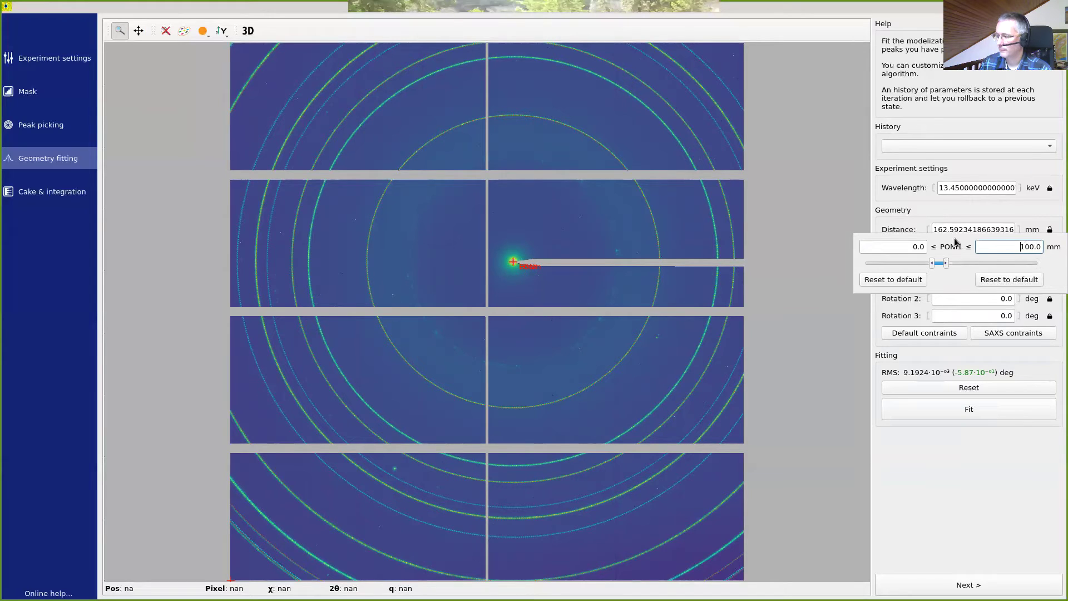
{"action": "left_click", "coordinate": [963, 301]}
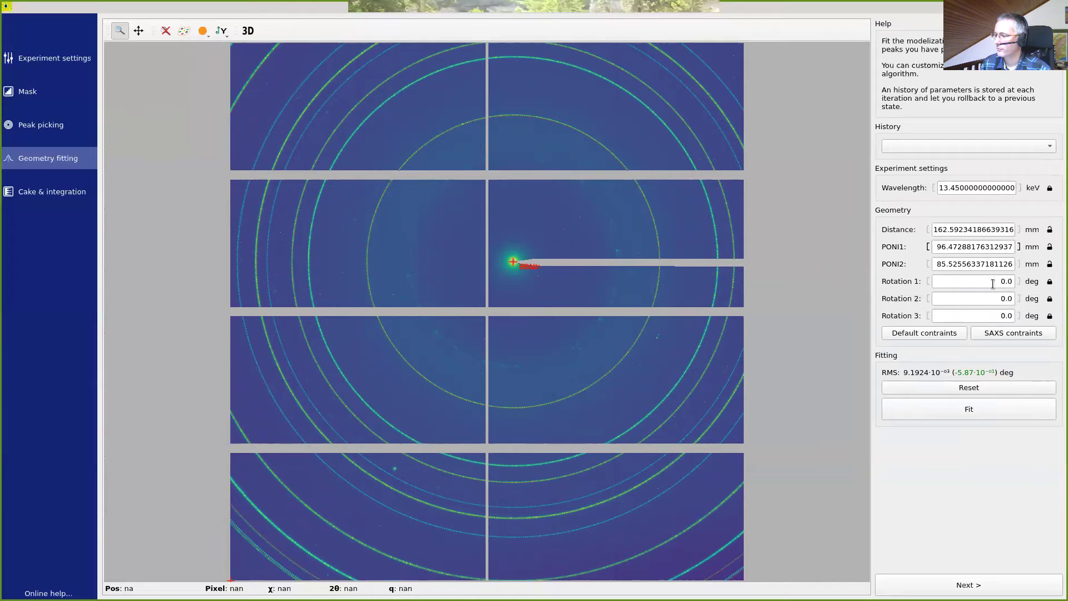
{"action": "left_click", "coordinate": [989, 412]}
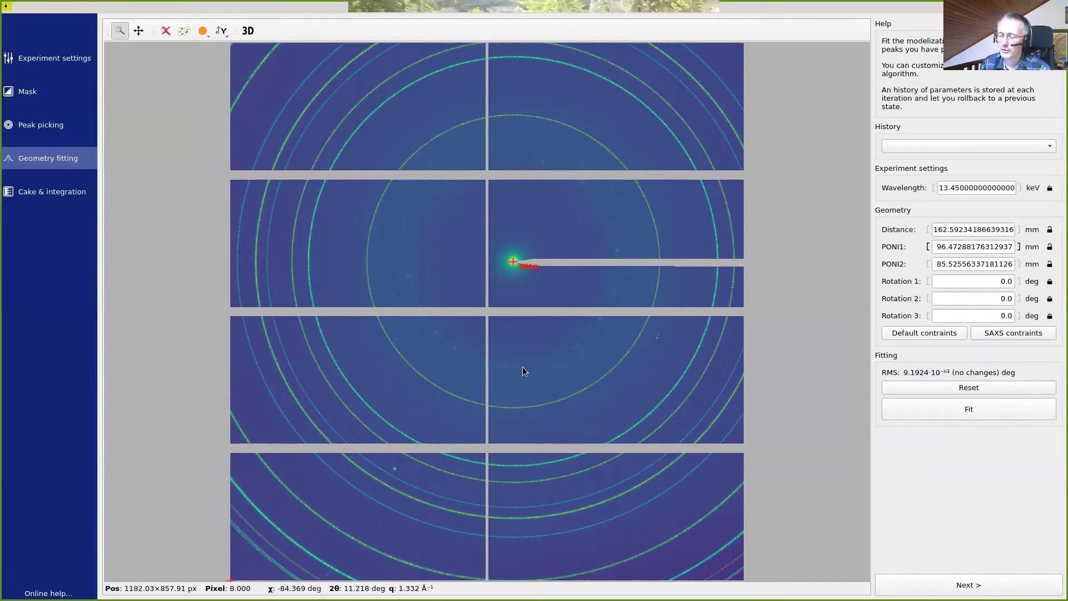
- View the Cake & integration results, then go back to the Peak picking step
{"action": "left_click", "coordinate": [961, 587]}
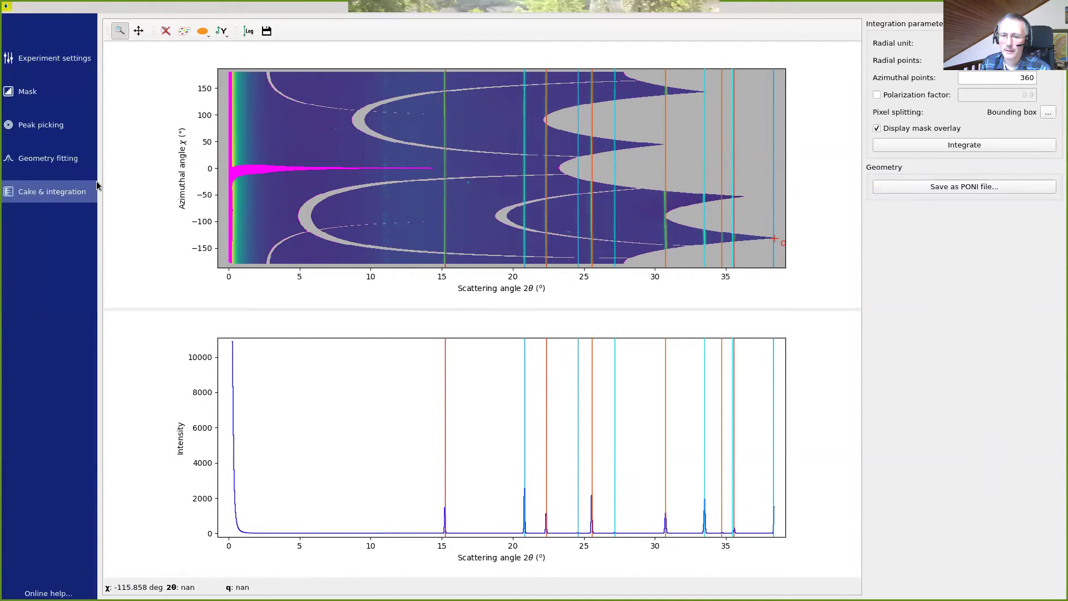
{"action": "left_click", "coordinate": [37, 126]}
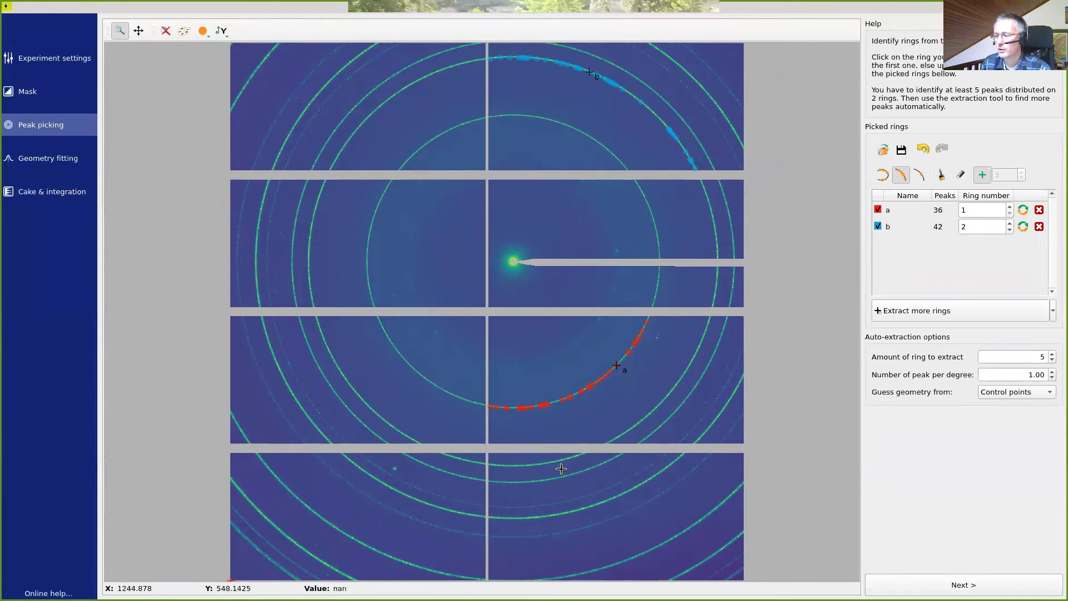
- Run 'Extract all reachable rings', picking 12 rings with 345 peaks on a and 342 on b
{"action": "left_click", "coordinate": [1052, 314]}
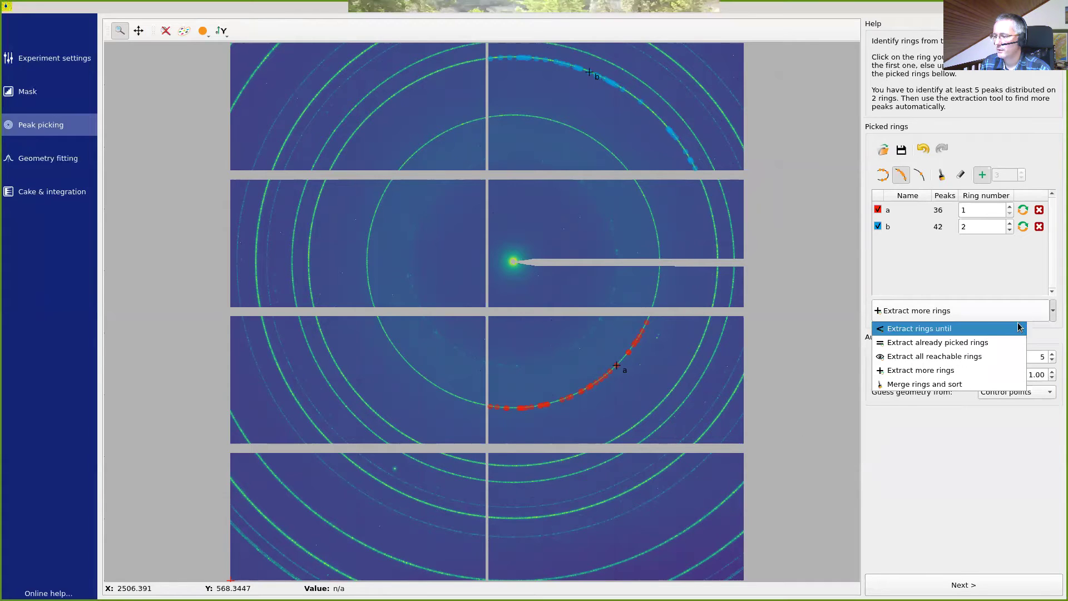
{"action": "left_click", "coordinate": [993, 359]}
{"action": "left_click", "coordinate": [1053, 319]}
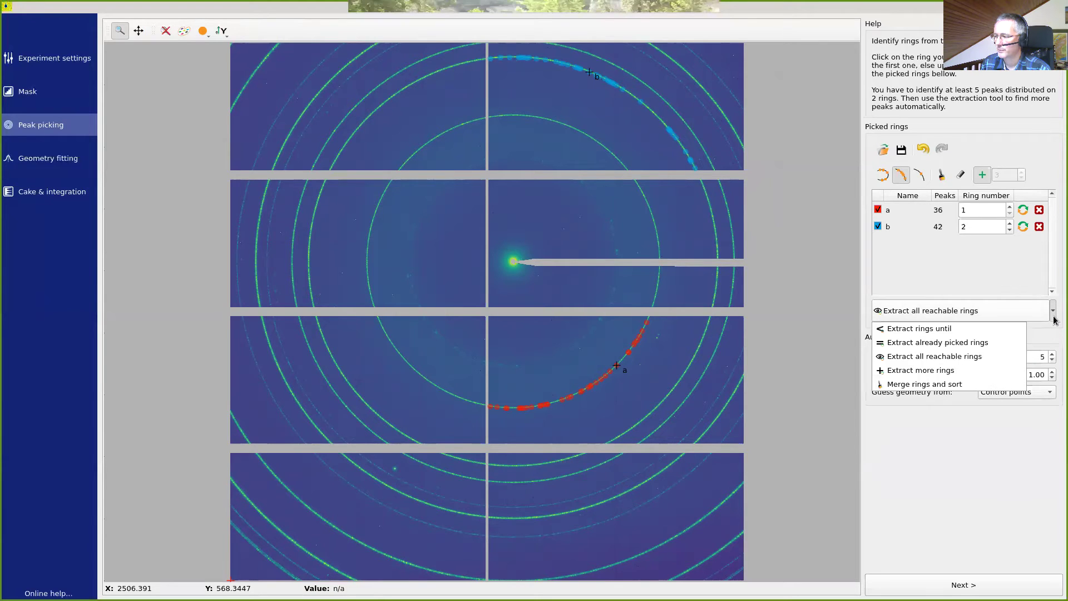
{"action": "left_click", "coordinate": [1053, 318]}
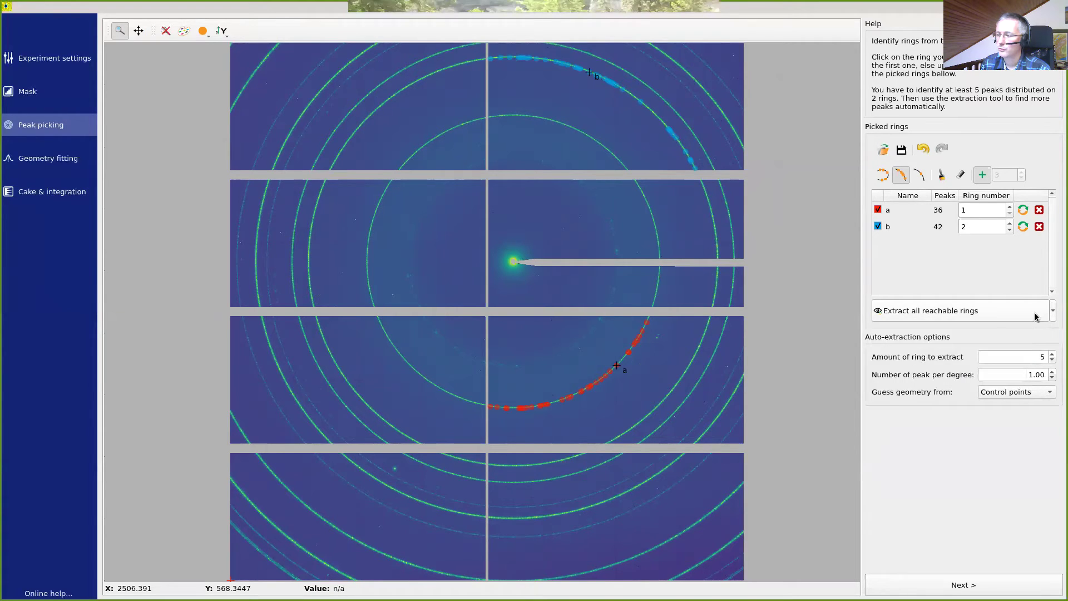
{"action": "left_click", "coordinate": [991, 315]}
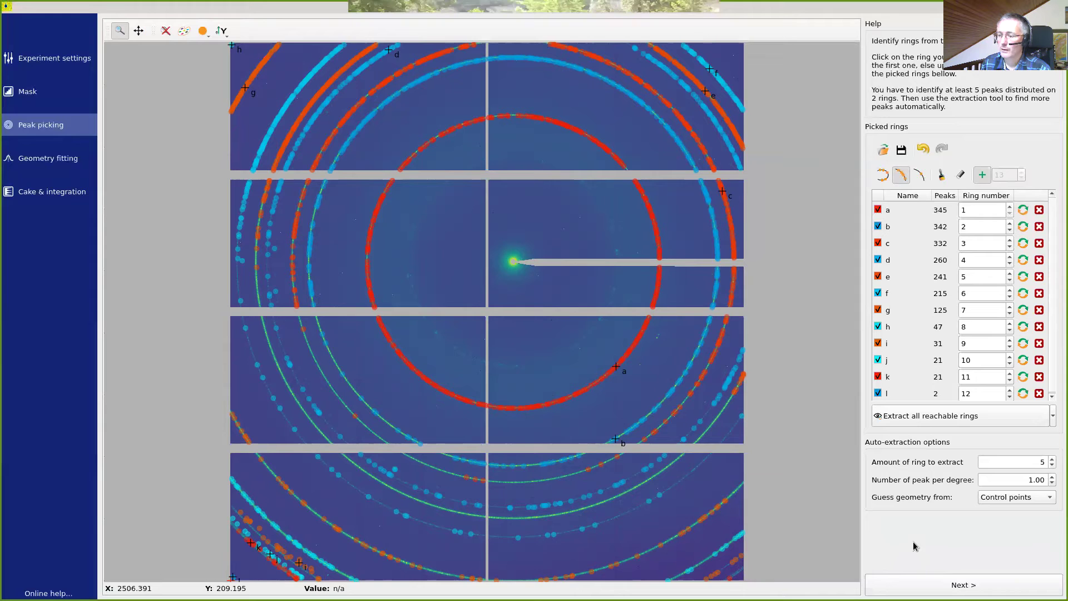
- Refit the geometry on 12 rings (distance 162.535 mm) and read the Rotation 3 and 2 values
{"action": "left_click", "coordinate": [930, 585]}
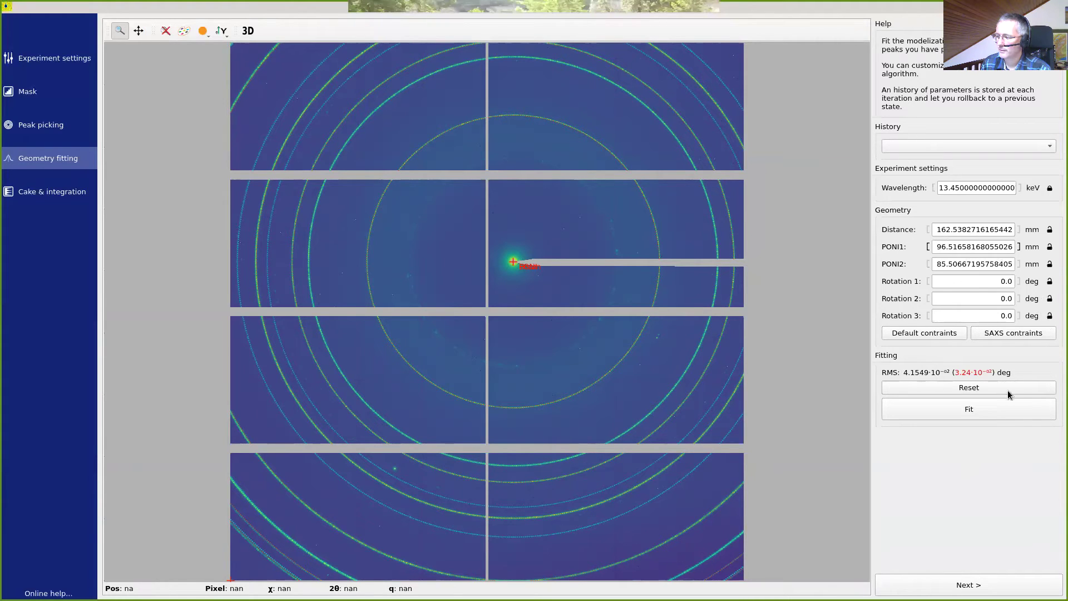
{"action": "left_click", "coordinate": [1007, 412]}
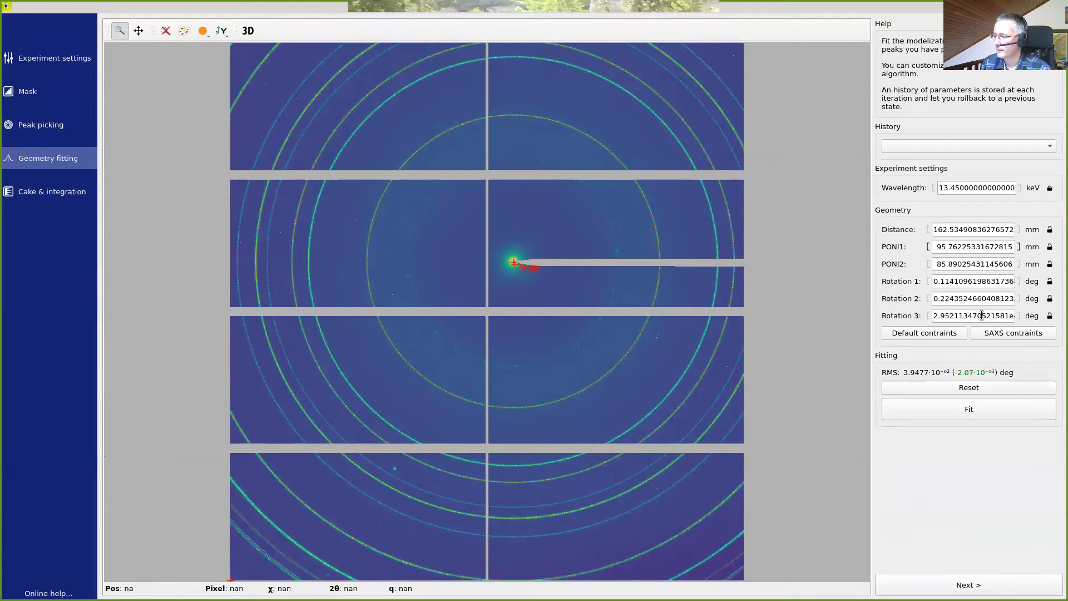
{"action": "left_click_drag", "start_coordinate": [987, 315], "coordinate": [1011, 316]}
{"action": "left_click", "coordinate": [1004, 315]}
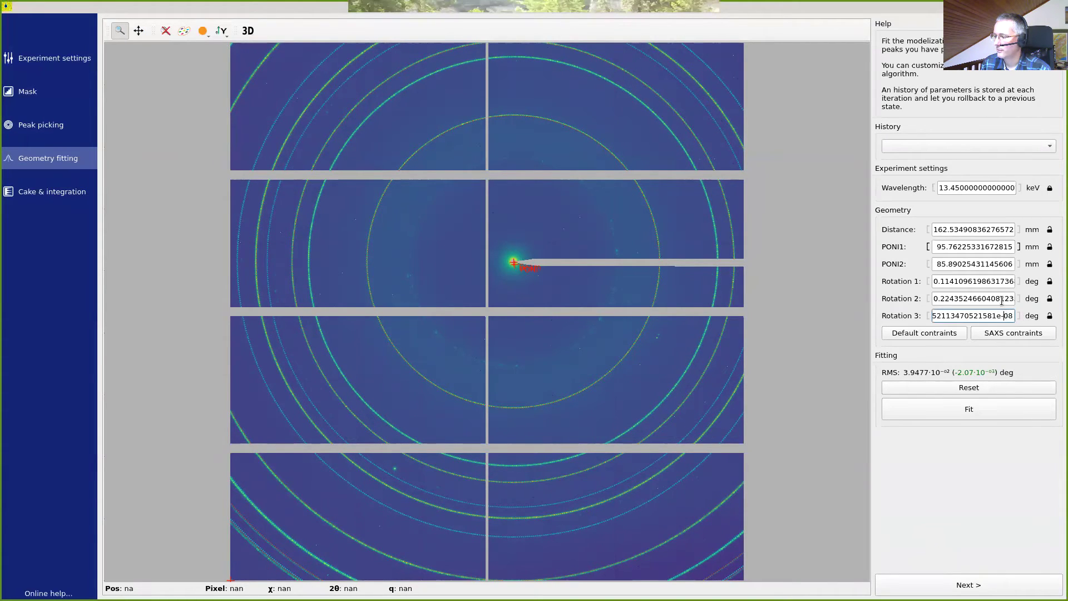
{"action": "left_click", "coordinate": [1003, 299]}
{"action": "left_click_drag", "start_coordinate": [946, 298], "coordinate": [929, 299]}
{"action": "left_click", "coordinate": [955, 299]}
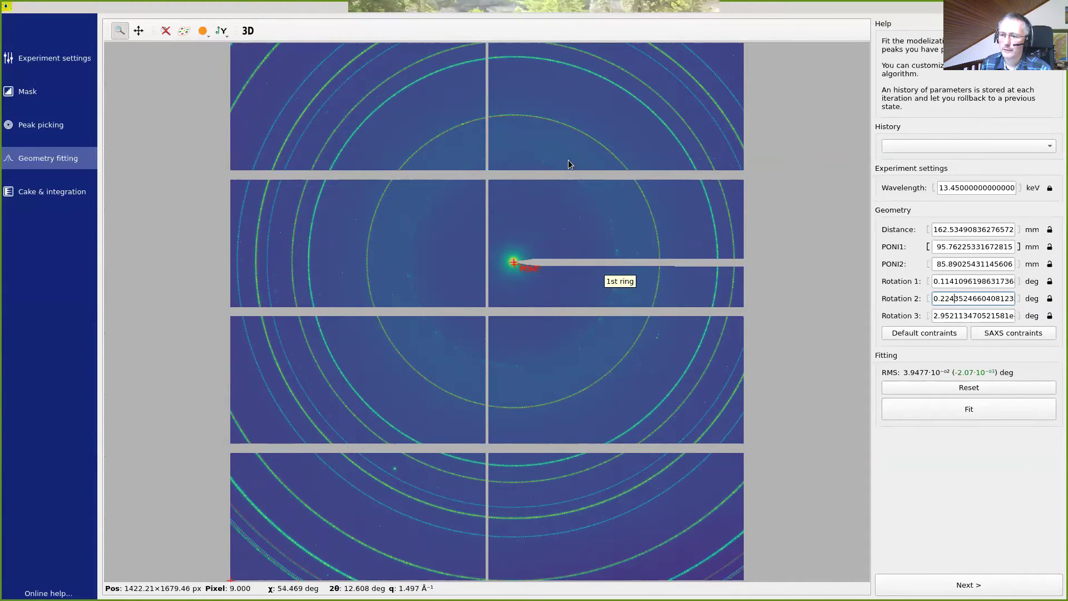
{"action": "left_click", "coordinate": [248, 31]}
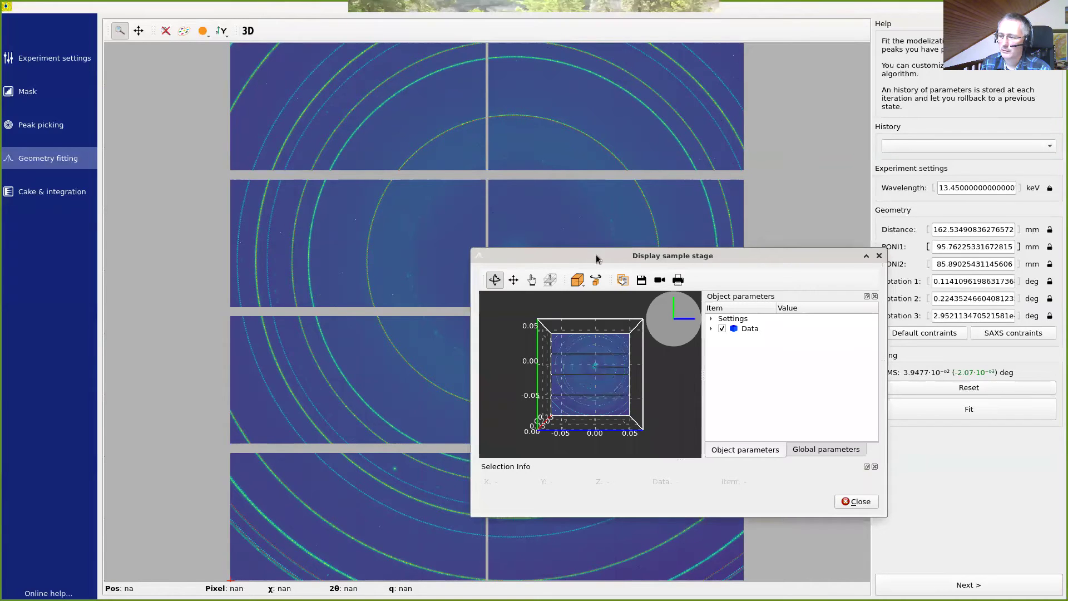
{"action": "left_click_drag", "start_coordinate": [596, 255], "coordinate": [508, 113]}
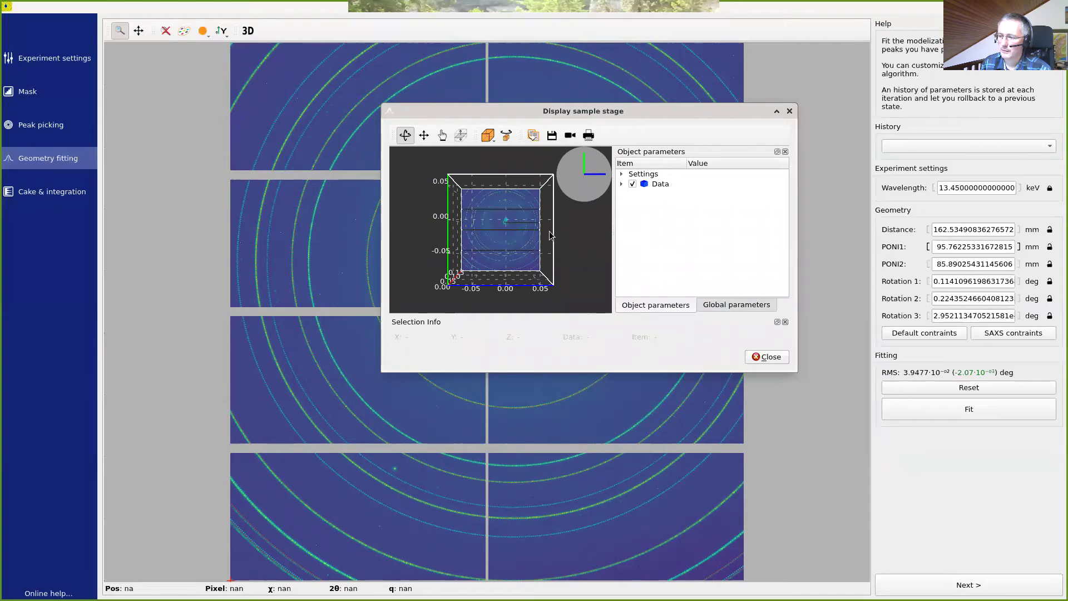
{"action": "left_click_drag", "start_coordinate": [549, 232], "coordinate": [573, 234]}
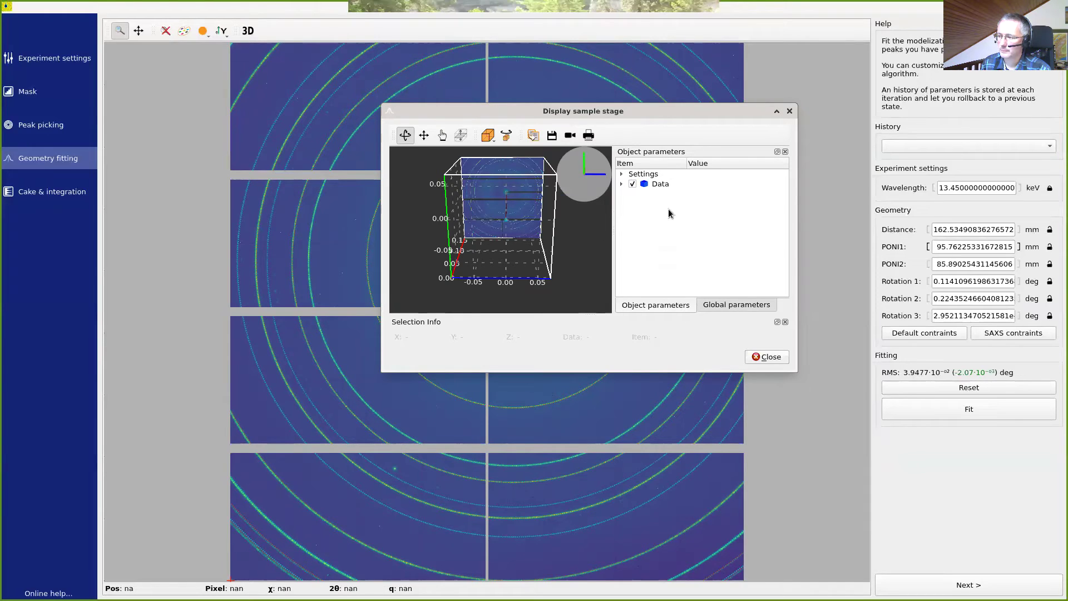
{"action": "left_click_drag", "start_coordinate": [383, 369], "coordinate": [243, 478]}
{"action": "left_click_drag", "start_coordinate": [445, 333], "coordinate": [378, 271]}
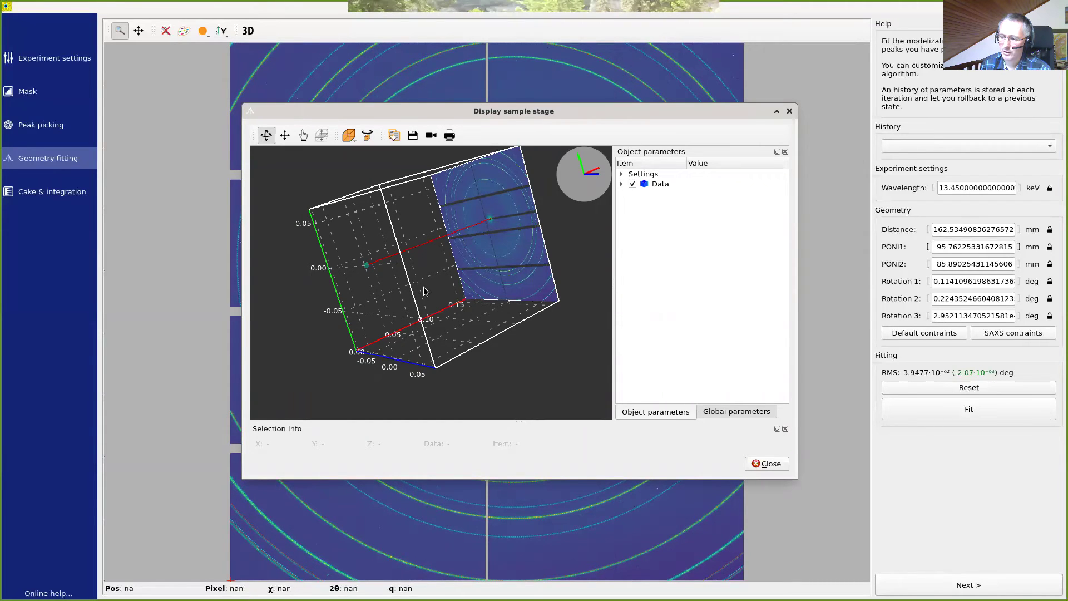
{"action": "left_click_drag", "start_coordinate": [424, 290], "coordinate": [543, 313]}
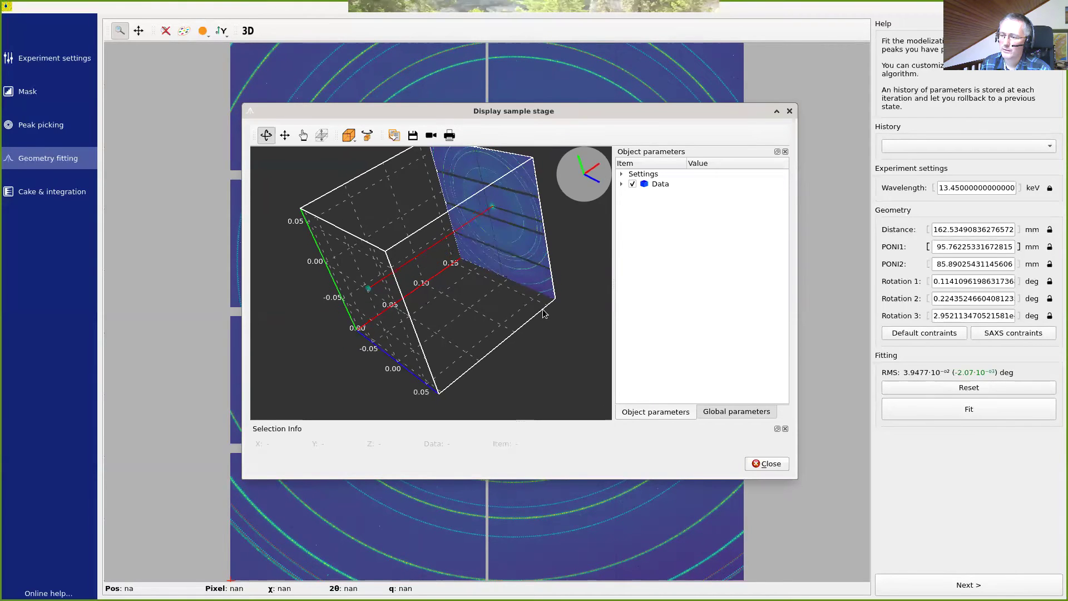
{"action": "mouse_move", "coordinate": [402, 288]}
{"action": "left_mouse_down"}
{"action": "mouse_move", "coordinate": [443, 297]}
{"action": "mouse_move", "coordinate": [397, 280]}
{"action": "left_mouse_up"}
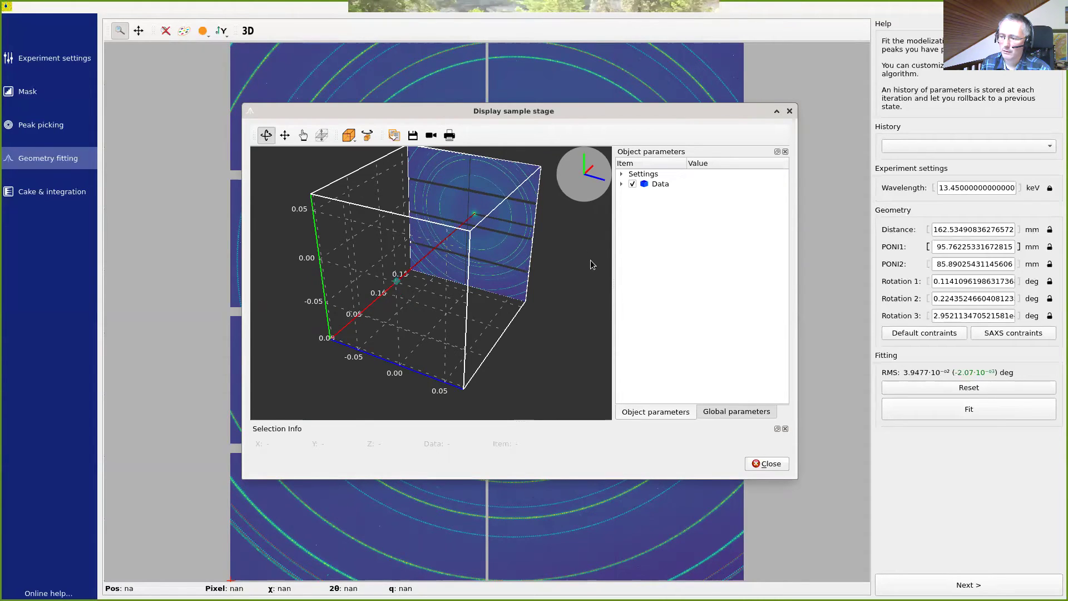
{"action": "left_click_drag", "start_coordinate": [557, 312], "coordinate": [536, 305]}
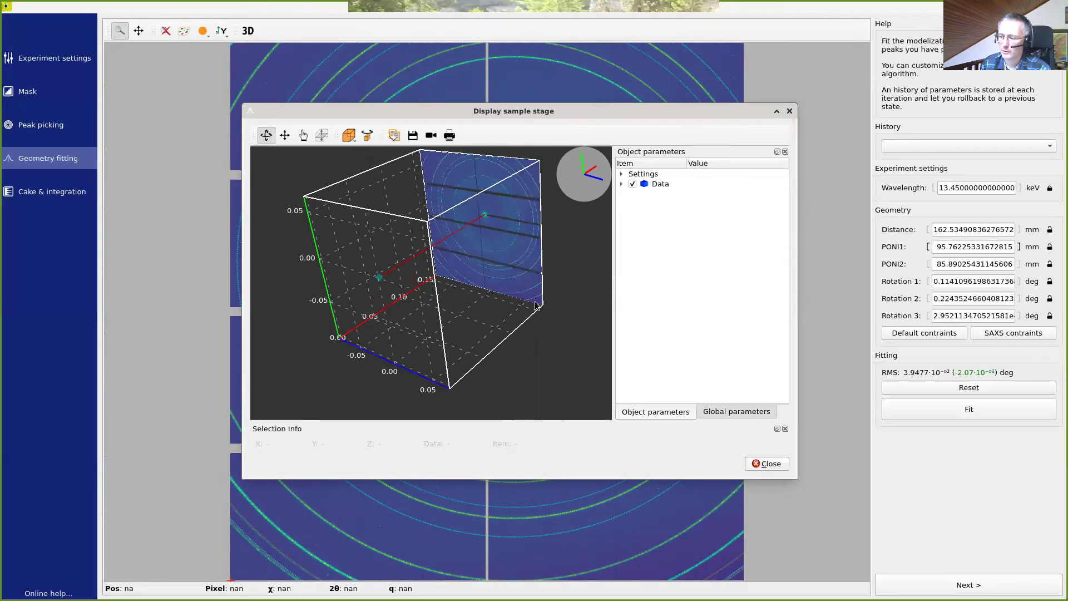
{"action": "left_click", "coordinate": [777, 466]}
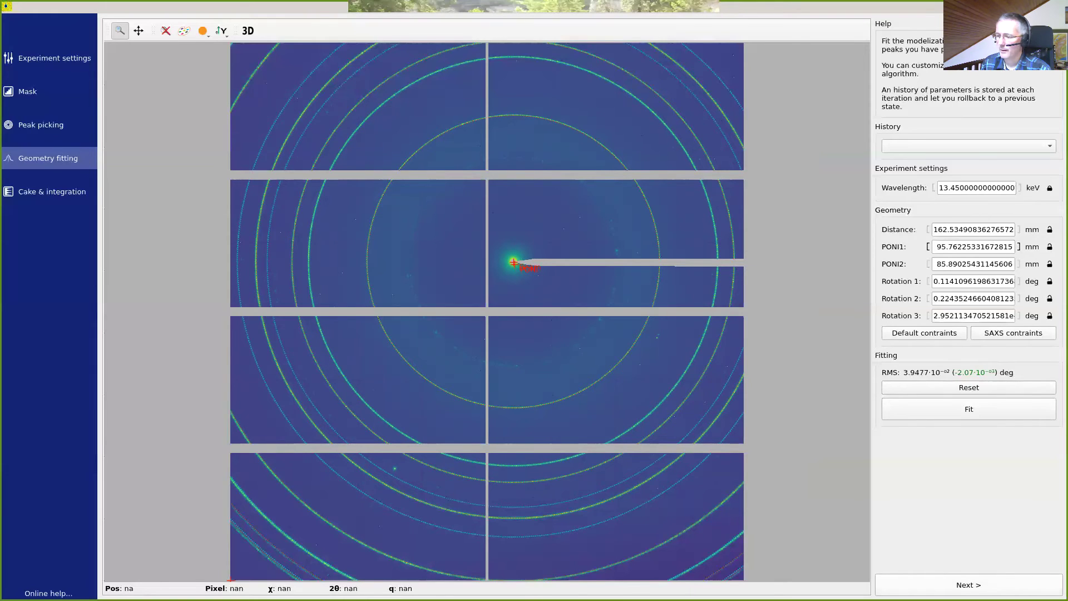
- Zoom the cake and pattern into the 15° and 22.3° peaks, resetting the zoom after each
{"action": "left_click", "coordinate": [1019, 586]}
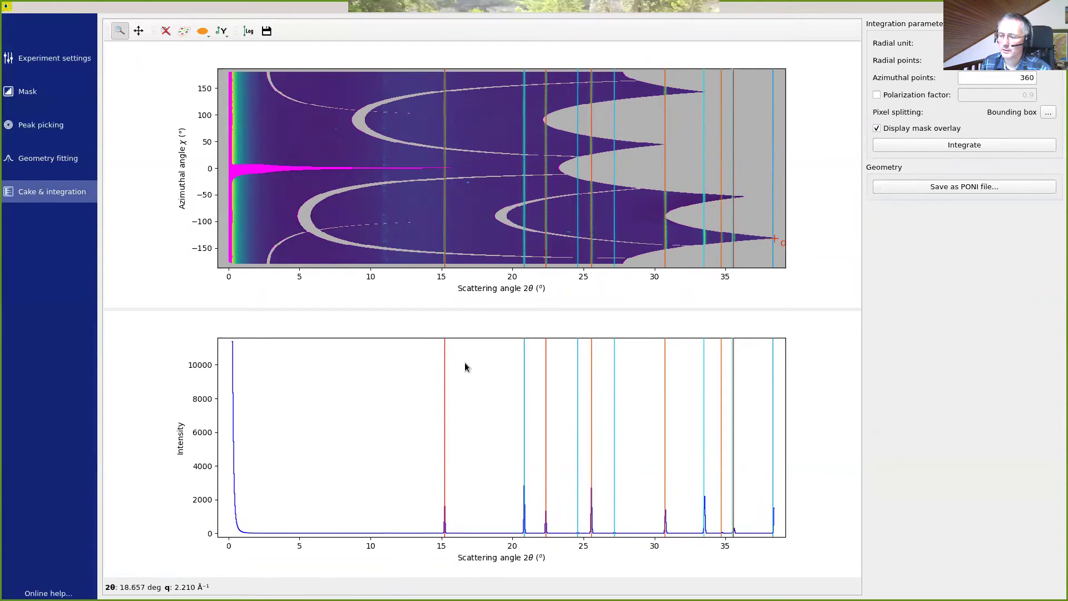
{"action": "left_click_drag", "start_coordinate": [433, 490], "coordinate": [454, 545]}
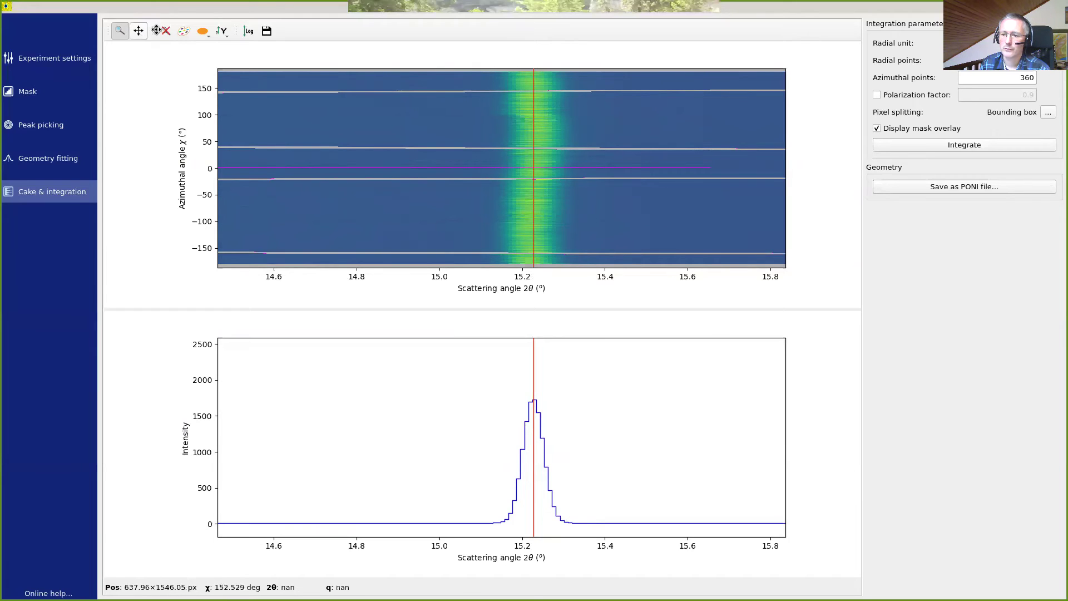
{"action": "left_click", "coordinate": [165, 31]}
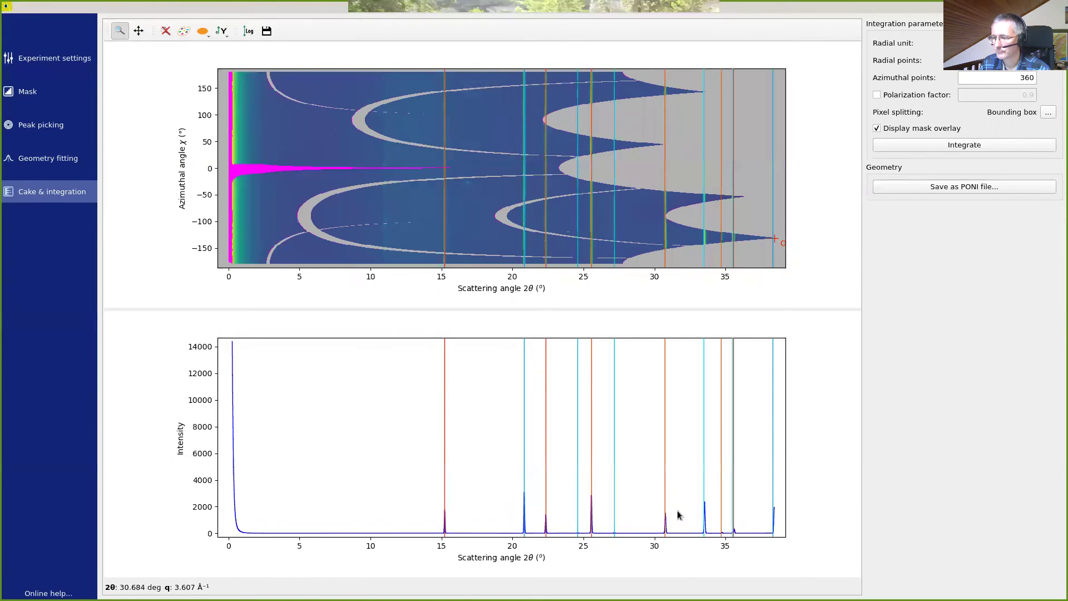
{"action": "left_click_drag", "start_coordinate": [537, 501], "coordinate": [597, 566]}
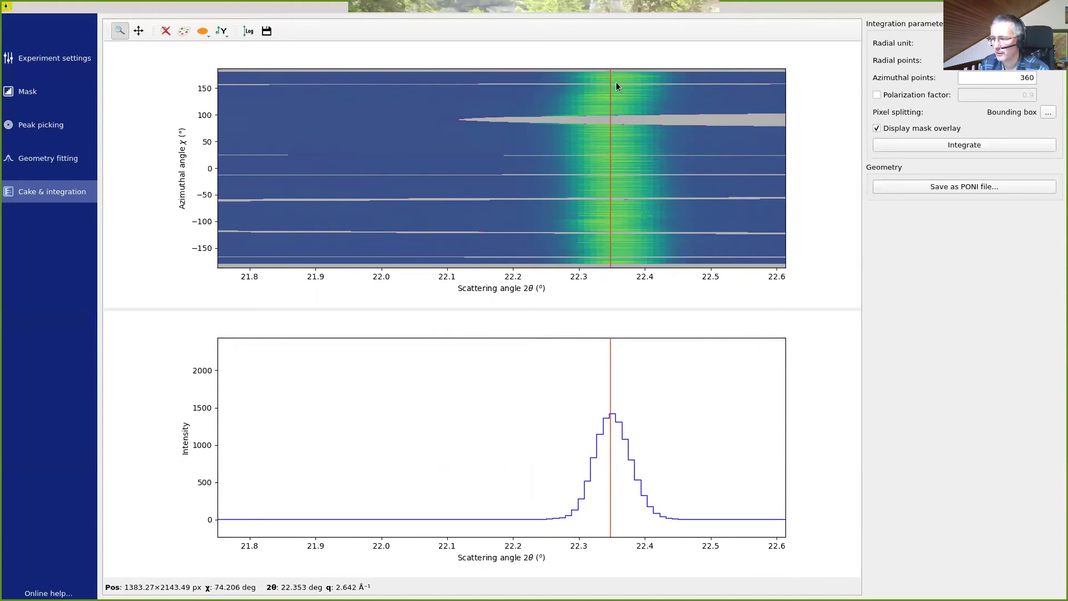
{"action": "left_click", "coordinate": [164, 31]}
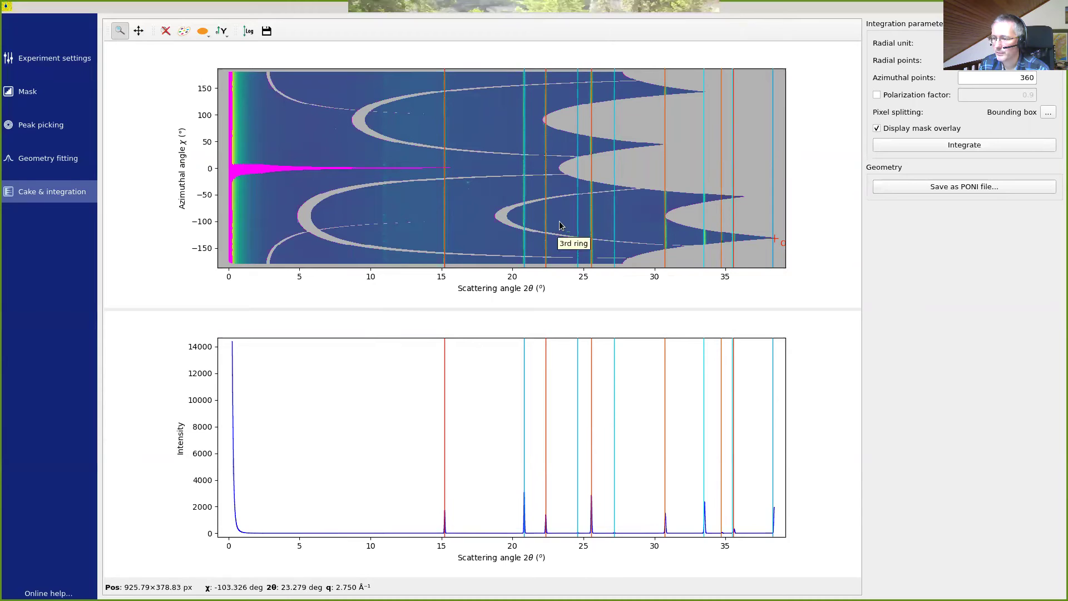
- Zoom around the third ring and 23–26° 2θ, zoom back out, then box the weak 16.9° peak
{"action": "mouse_move", "coordinate": [560, 222]}
{"action": "left_mouse_down"}
{"action": "mouse_move", "coordinate": [578, 241]}
{"action": "mouse_move", "coordinate": [565, 229]}
{"action": "left_mouse_up"}
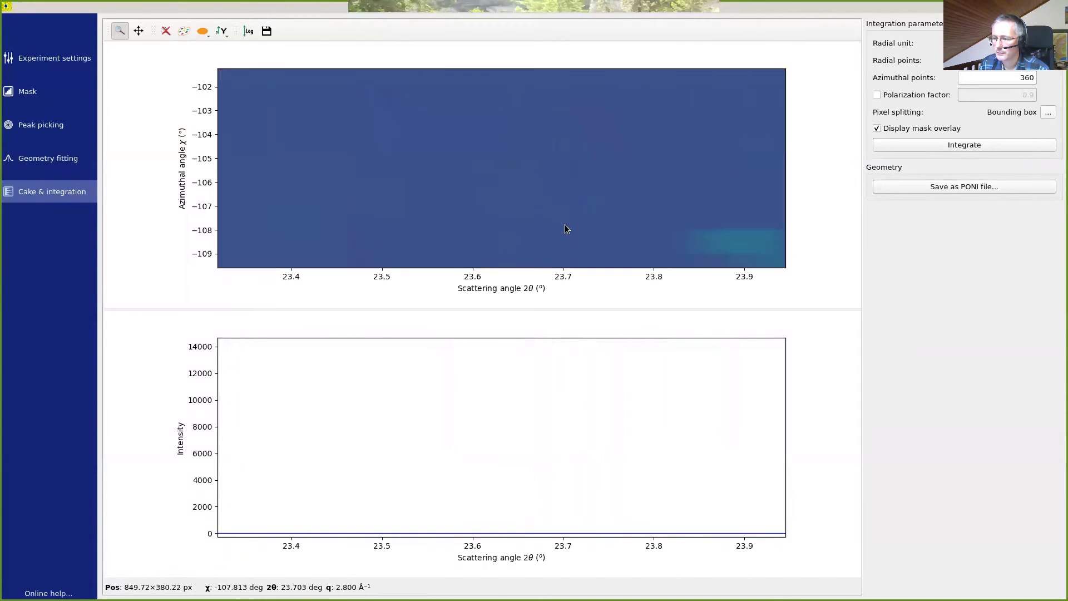
{"action": "left_click", "coordinate": [165, 33]}
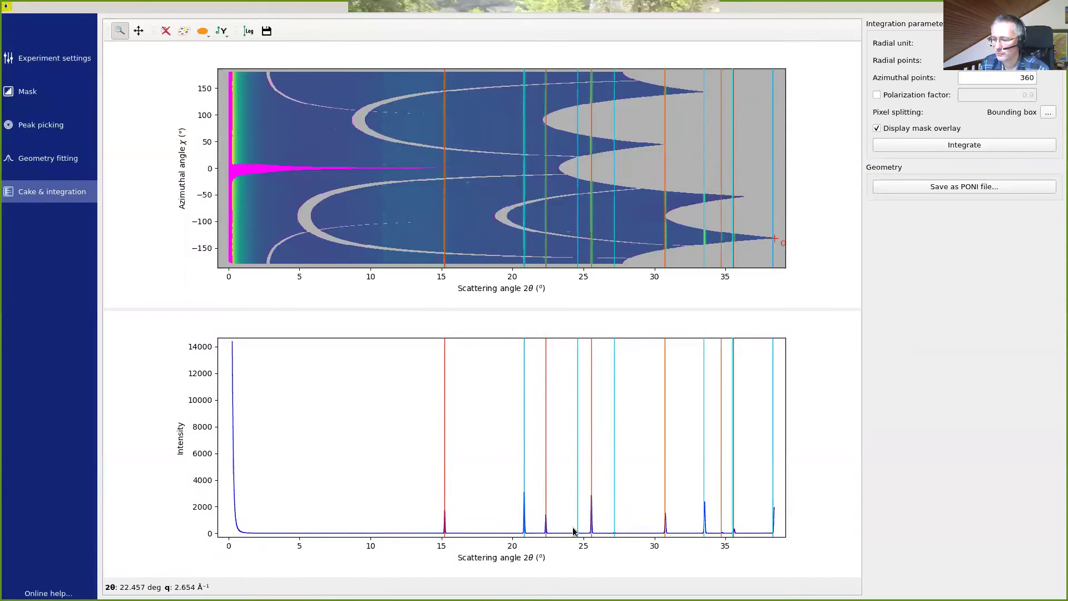
{"action": "left_click_drag", "start_coordinate": [553, 512], "coordinate": [597, 538]}
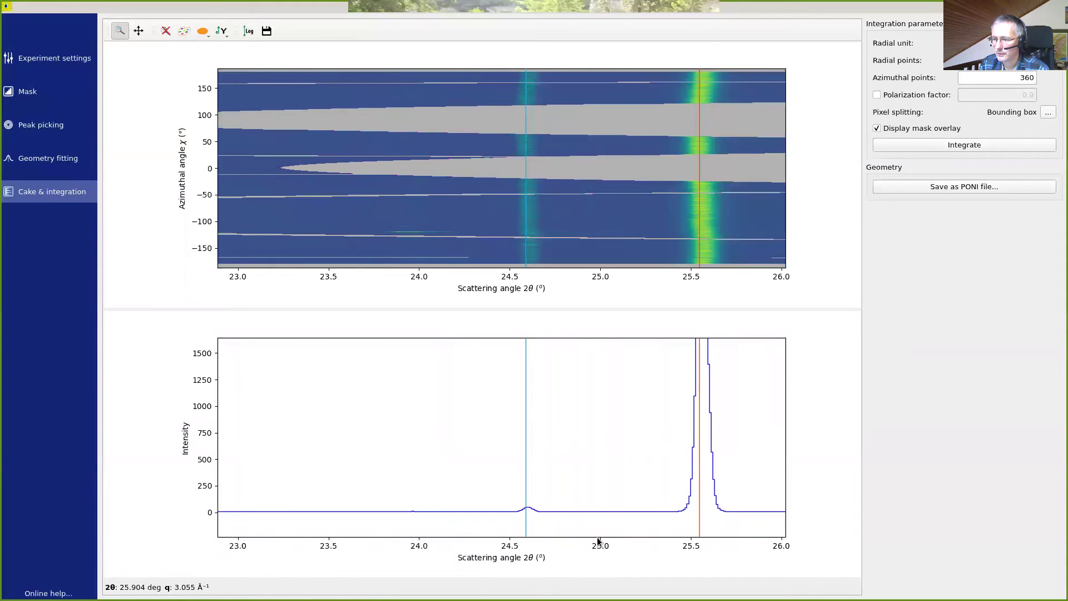
{"action": "left_click_drag", "start_coordinate": [370, 479], "coordinate": [451, 523]}
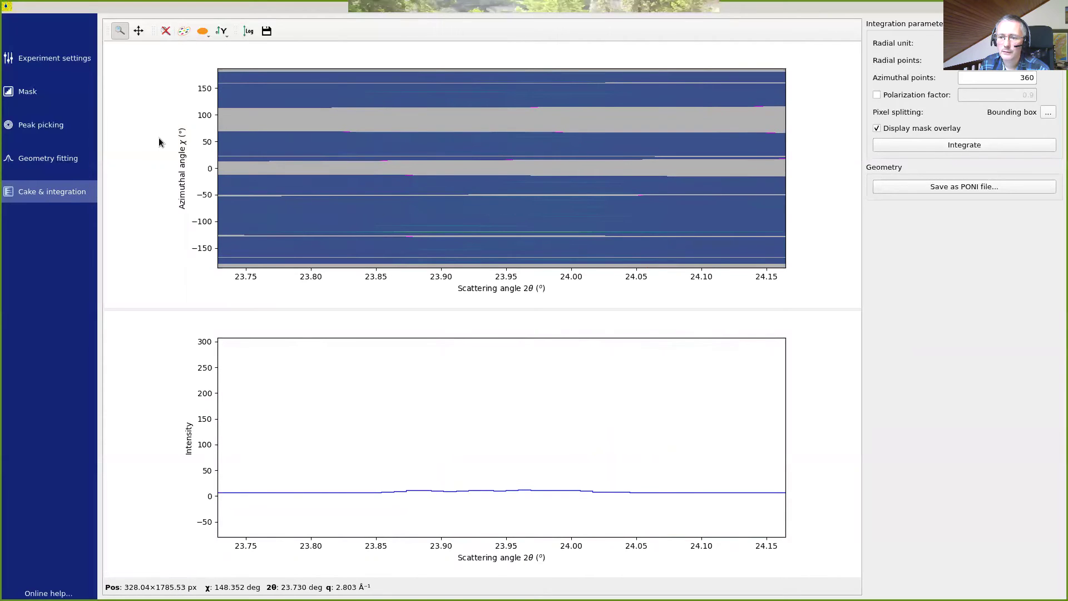
{"action": "right_click", "coordinate": [146, 254]}
{"action": "left_click", "coordinate": [159, 258]}
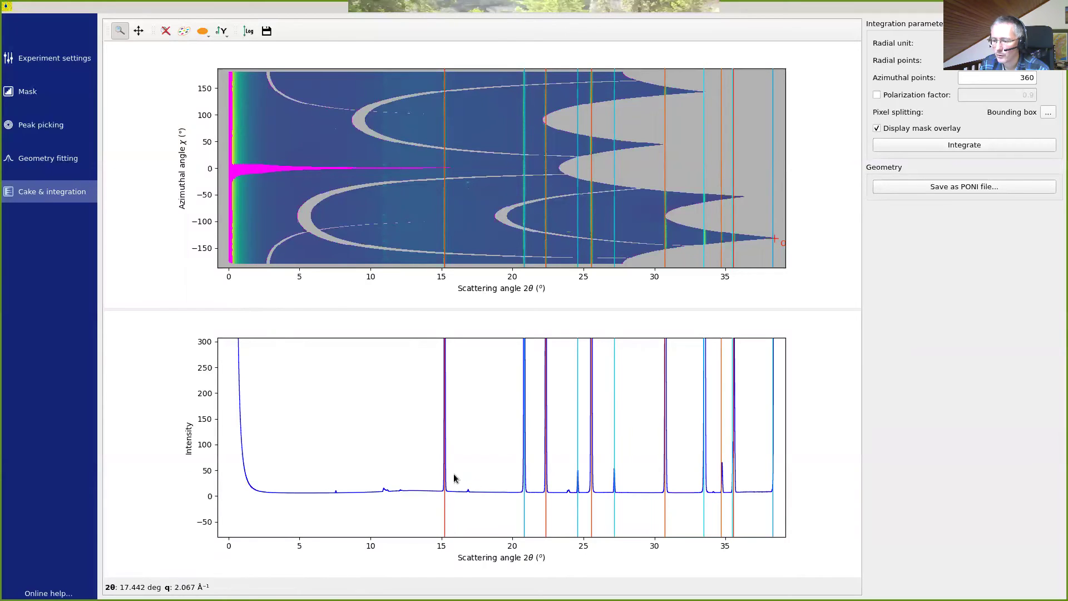
{"action": "left_click_drag", "start_coordinate": [479, 499], "coordinate": [479, 499]}
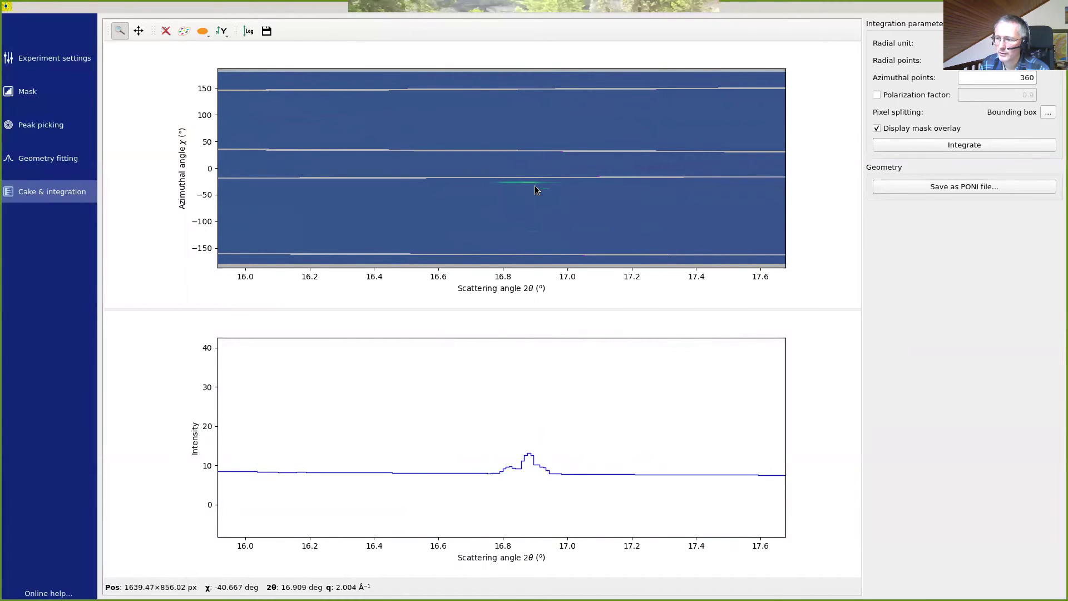
- Zoom closer near 16.9° and mark the two bright cake spots as mark0 and mark1
{"action": "left_click_drag", "start_coordinate": [478, 167], "coordinate": [577, 192]}
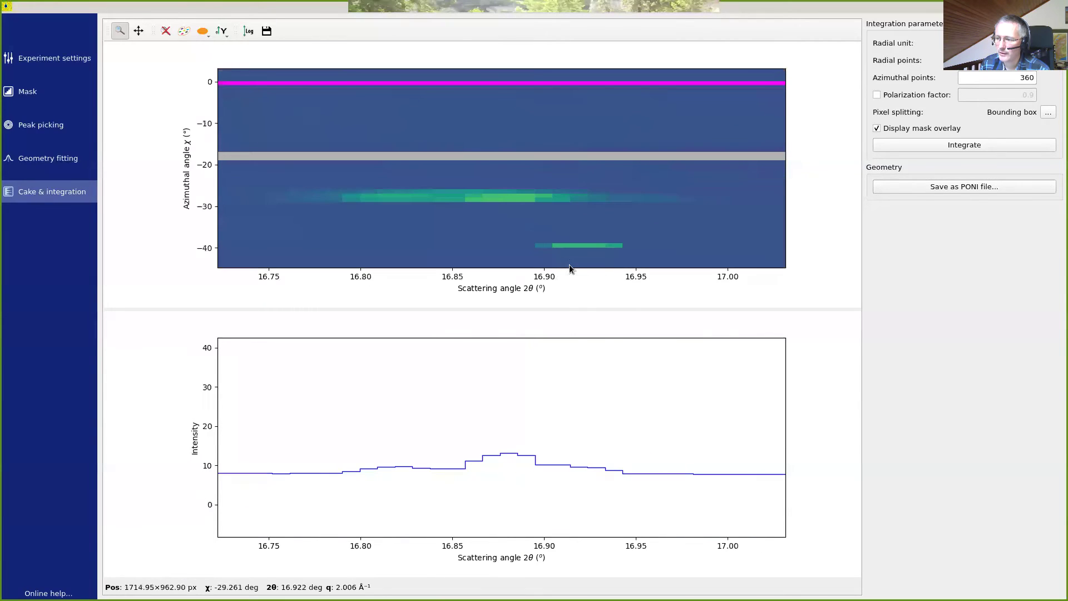
{"action": "right_click", "coordinate": [512, 198]}
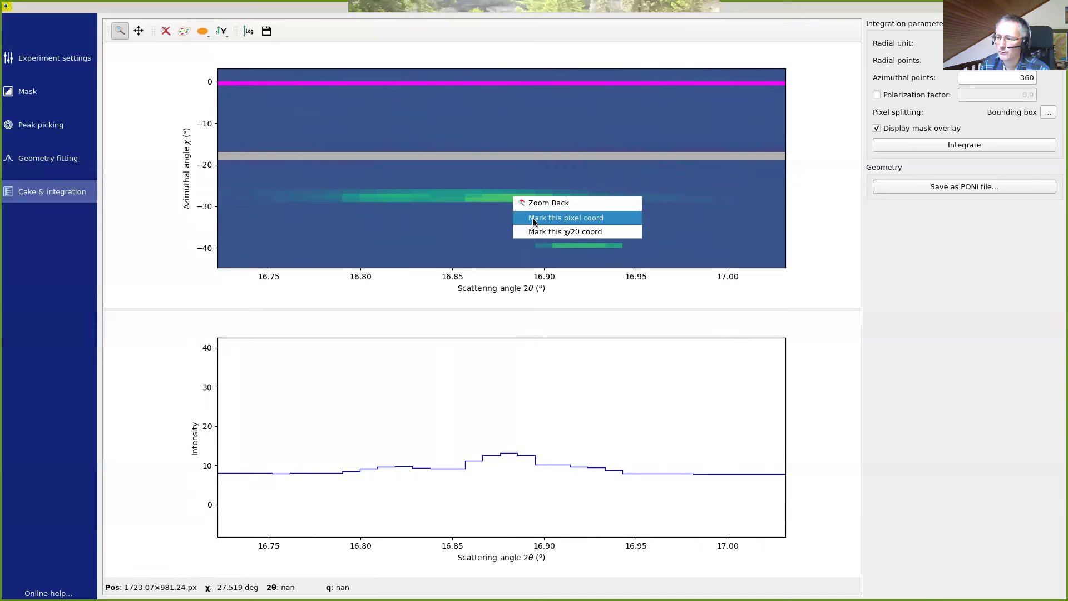
{"action": "left_click", "coordinate": [552, 221]}
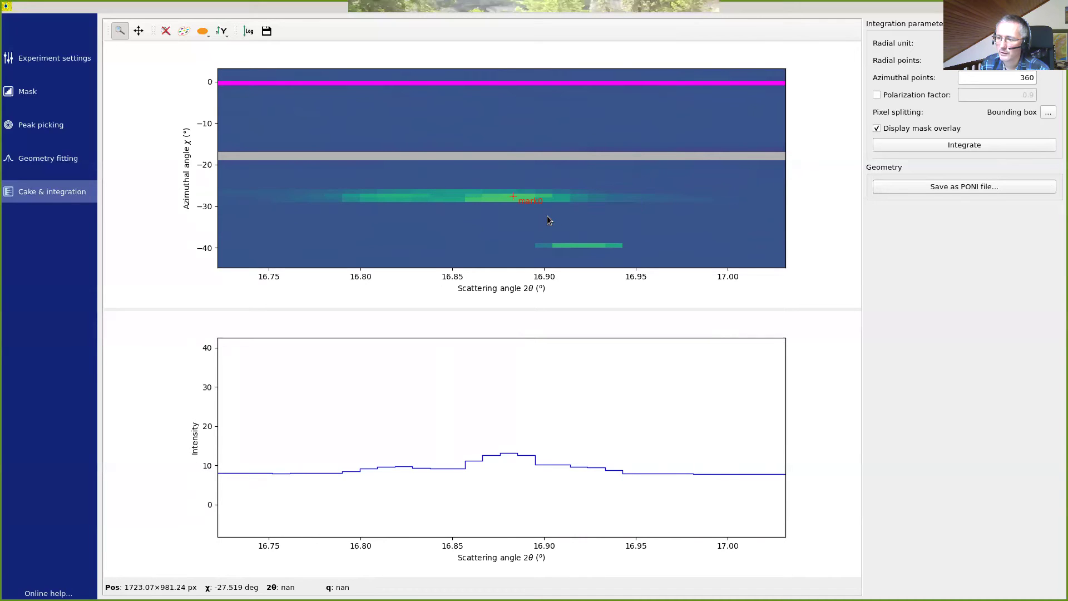
{"action": "right_click", "coordinate": [580, 246]}
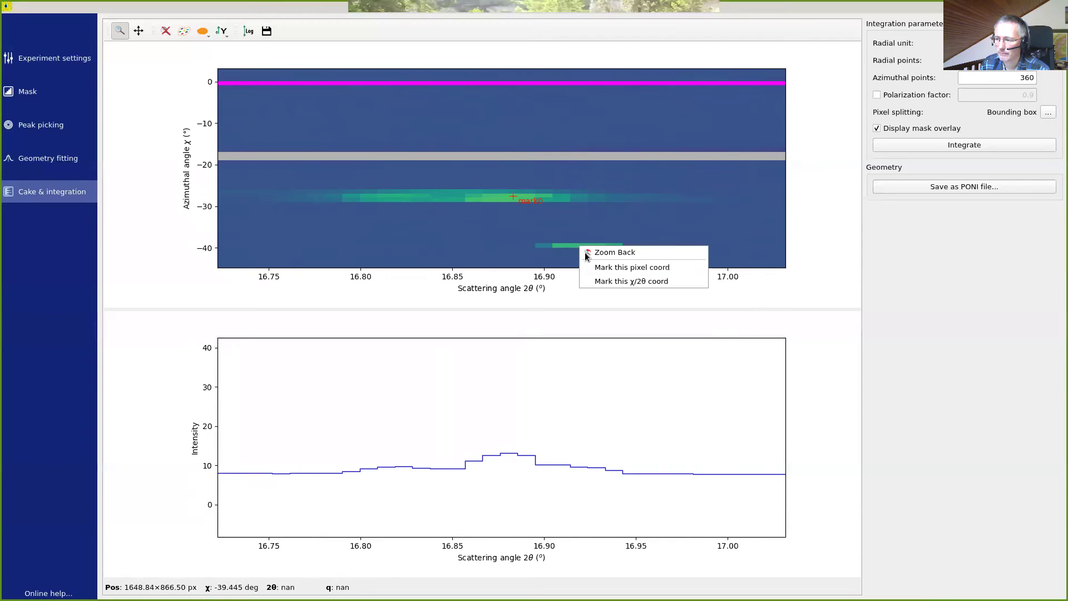
{"action": "left_click", "coordinate": [601, 269]}
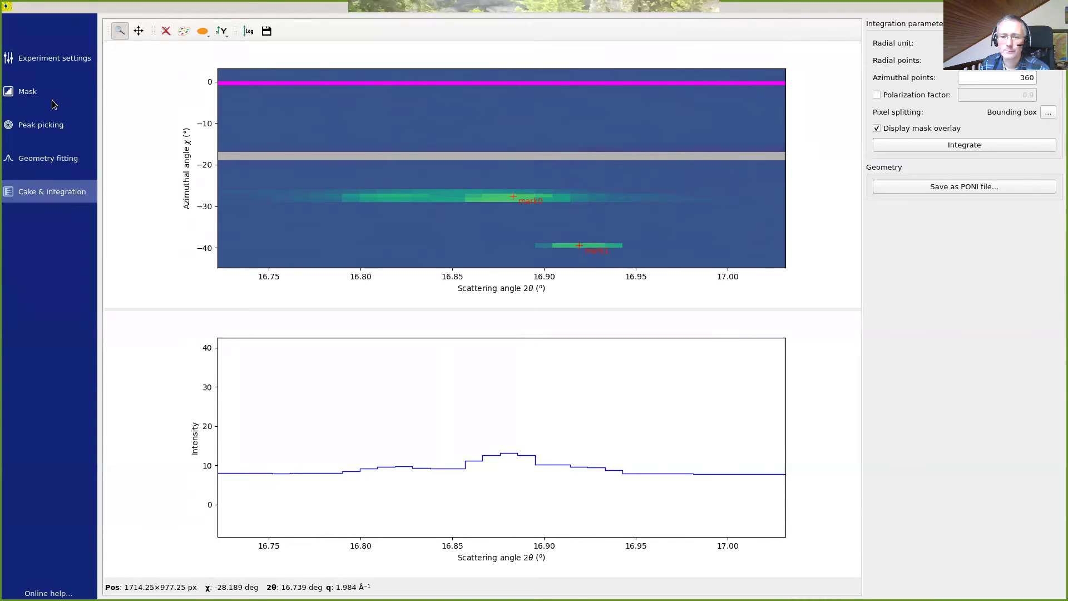
- On the Mask page, zoom near the marks and pencil-mask the hot pixel next to mark1
{"action": "left_click", "coordinate": [31, 91]}
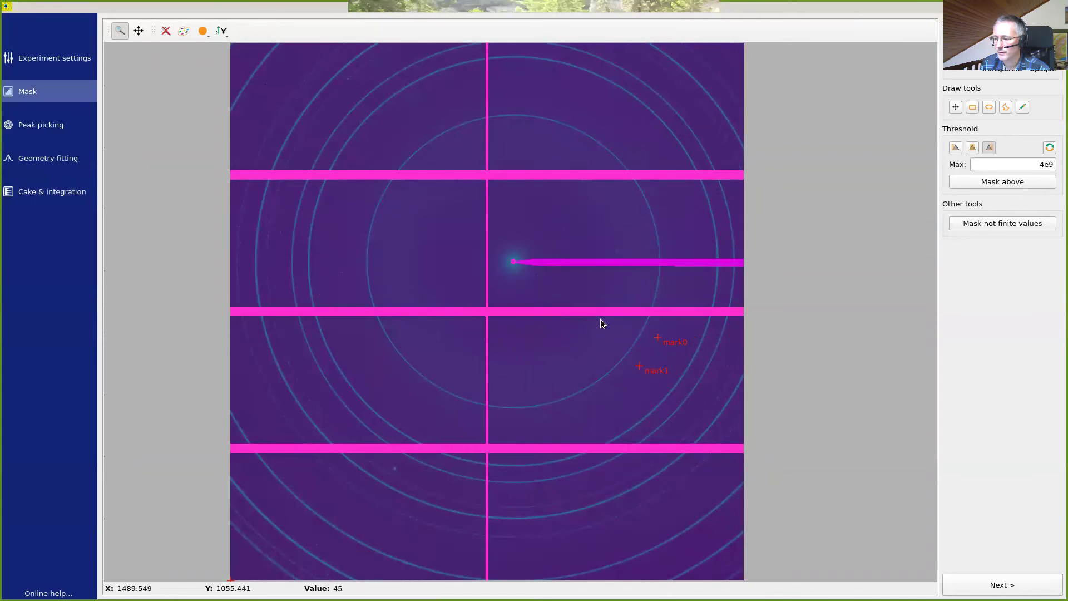
{"action": "left_click_drag", "start_coordinate": [599, 318], "coordinate": [695, 389]}
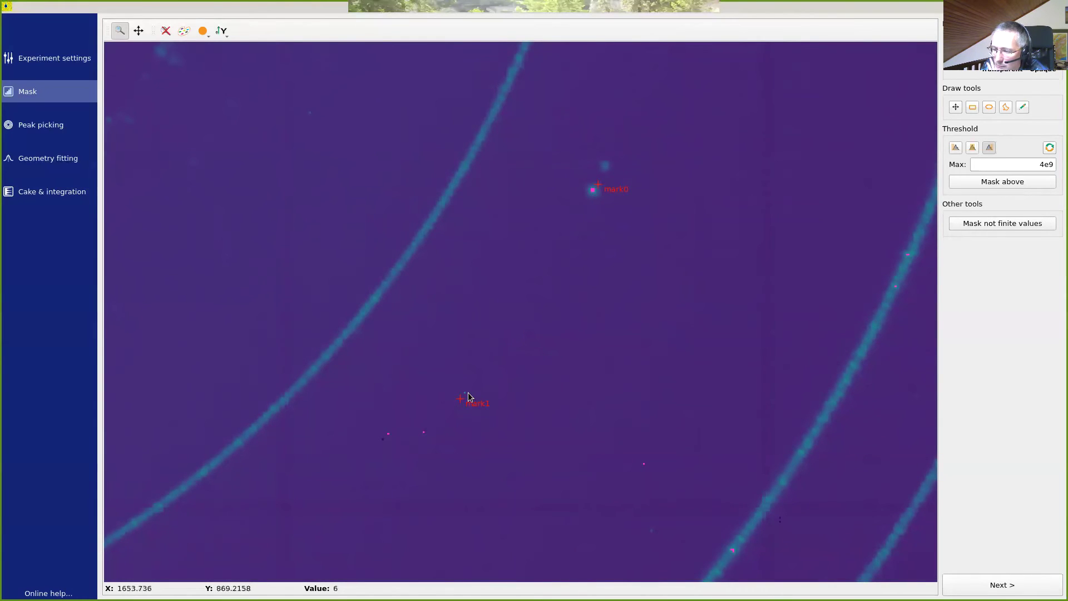
{"action": "scroll", "coordinate": [468, 395], "scroll_direction": "up", "scroll_amount": 5}
{"action": "scroll", "coordinate": [469, 392], "scroll_direction": "up", "scroll_amount": 4}
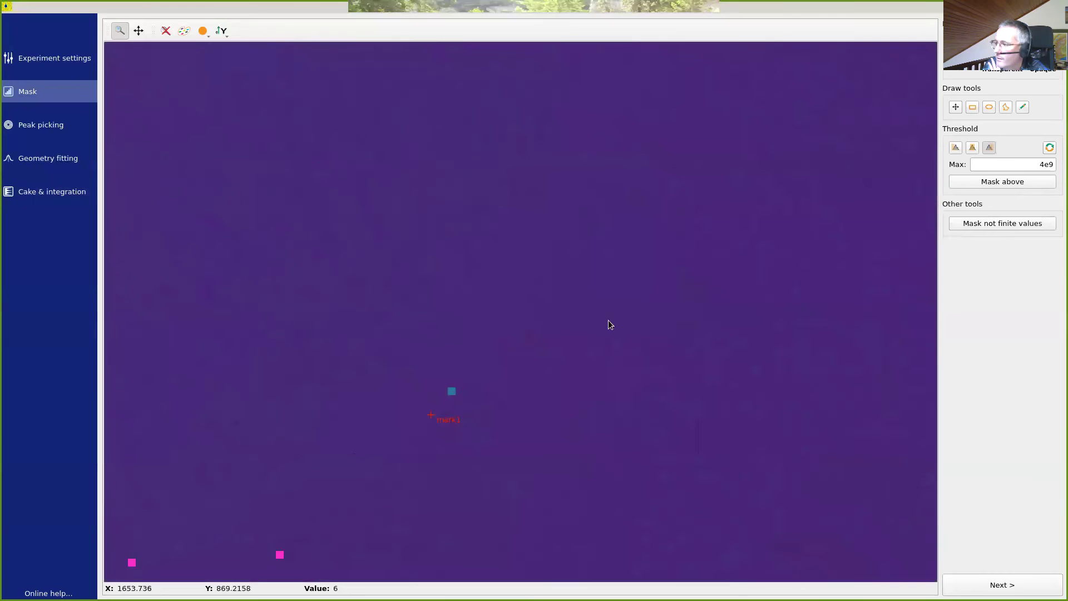
{"action": "left_click", "coordinate": [1022, 107]}
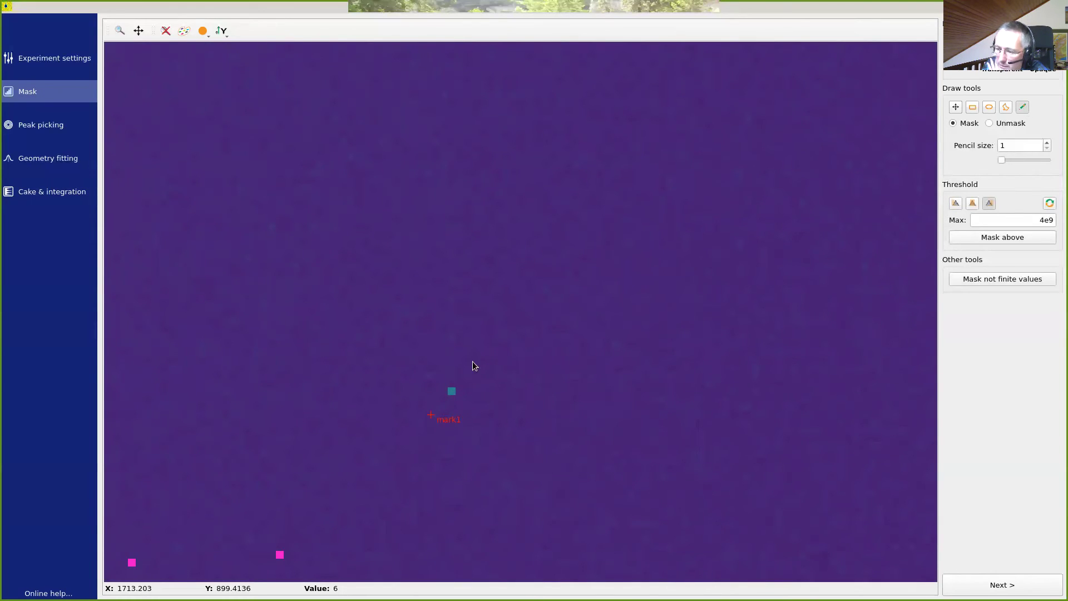
{"action": "left_click", "coordinate": [452, 392]}
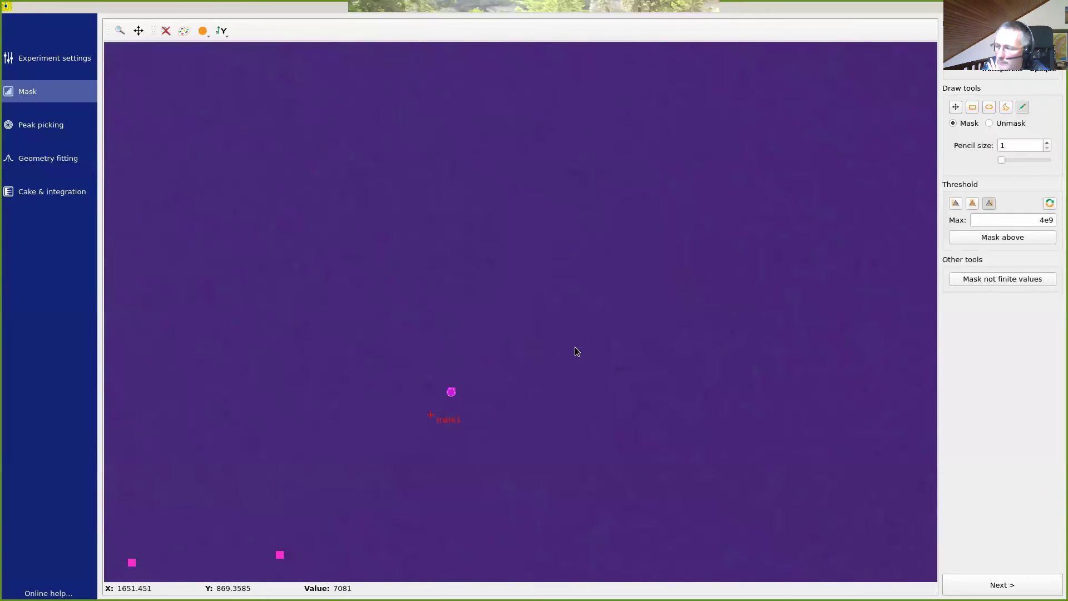
- Pan to mark0 and mask its bright spot, its surroundings, and the faint spot above
{"action": "left_click", "coordinate": [136, 34]}
{"action": "mouse_move", "coordinate": [512, 345]}
{"action": "left_mouse_down"}
{"action": "mouse_move", "coordinate": [395, 482]}
{"action": "mouse_move", "coordinate": [585, 285]}
{"action": "mouse_move", "coordinate": [412, 230]}
{"action": "mouse_move", "coordinate": [252, 156]}
{"action": "left_mouse_up"}
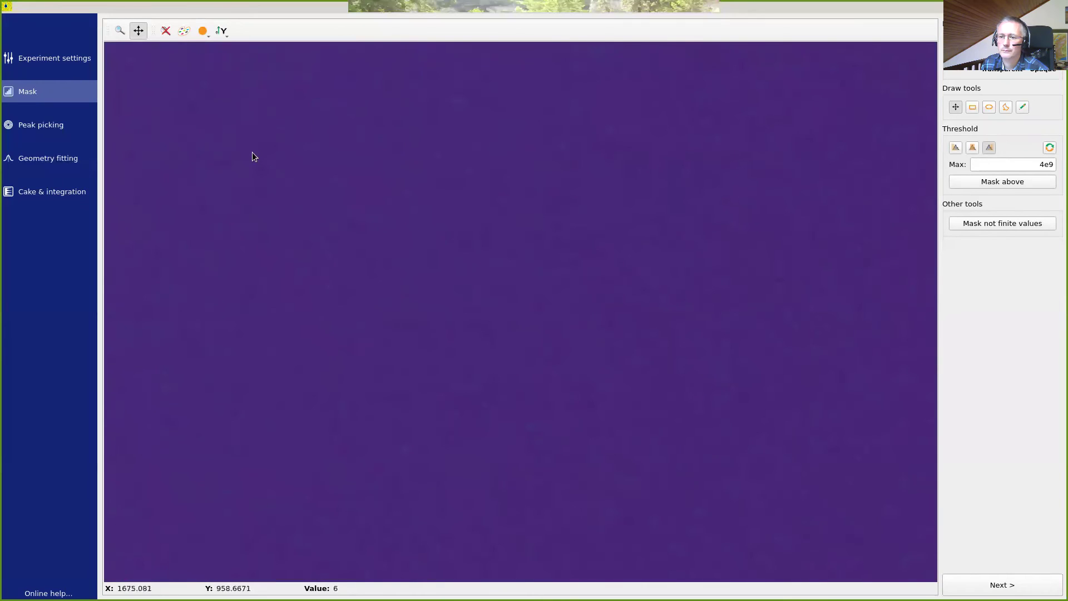
{"action": "scroll", "coordinate": [251, 156], "scroll_direction": "down", "scroll_amount": 4}
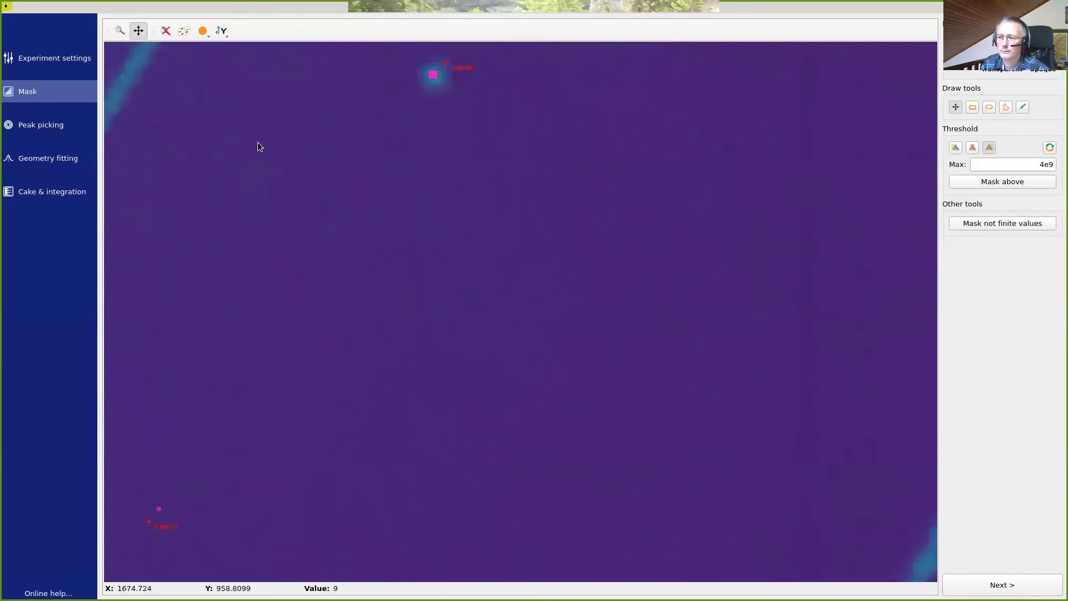
{"action": "left_click_drag", "start_coordinate": [495, 168], "coordinate": [500, 262]}
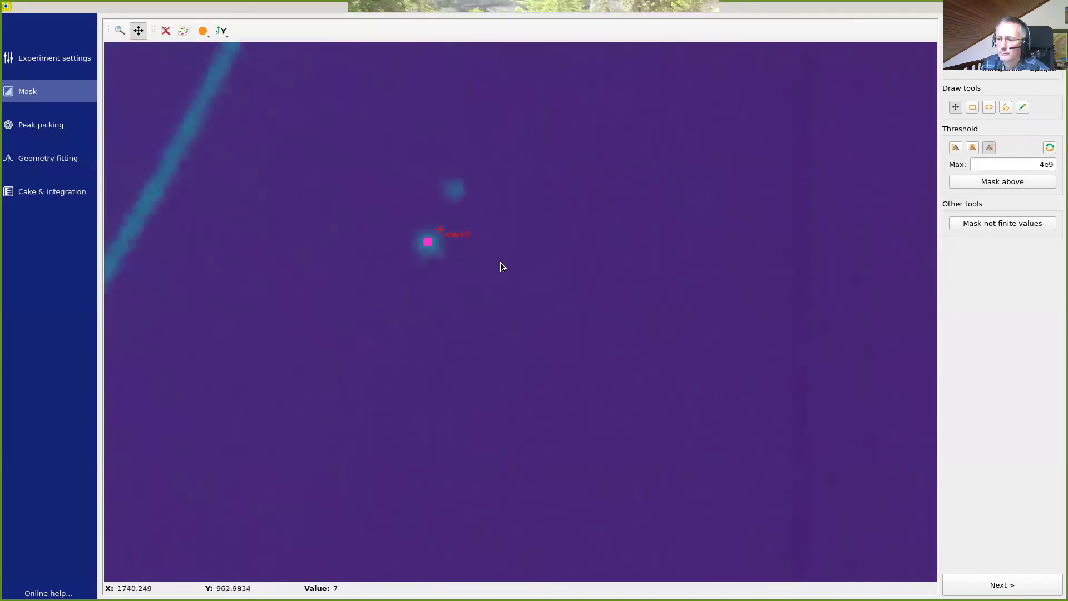
{"action": "left_click", "coordinate": [1023, 107]}
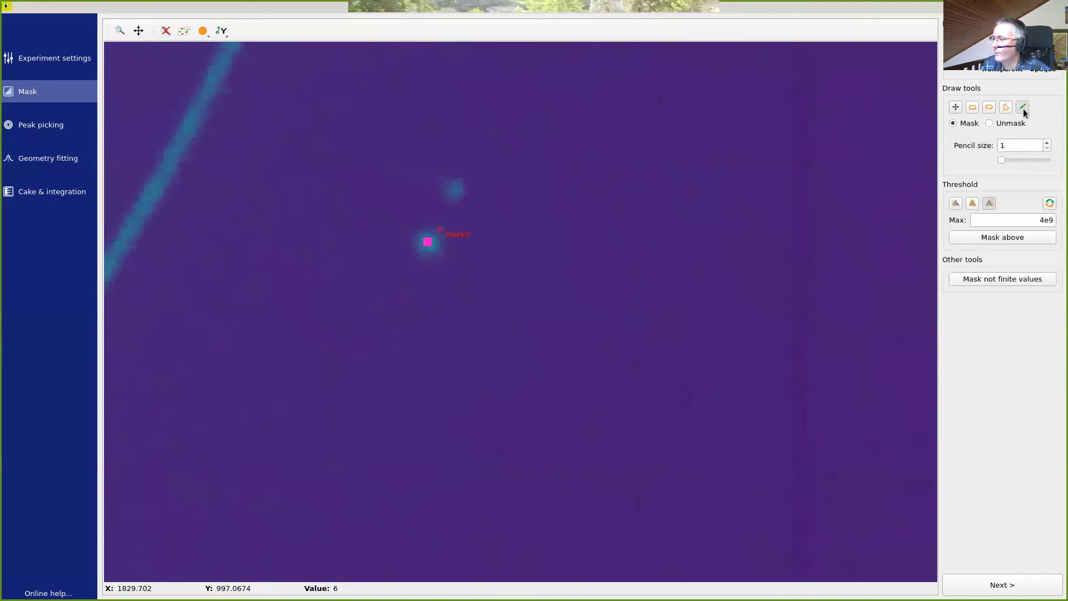
{"action": "scroll", "coordinate": [1046, 145], "scroll_direction": "up", "scroll_amount": 5}
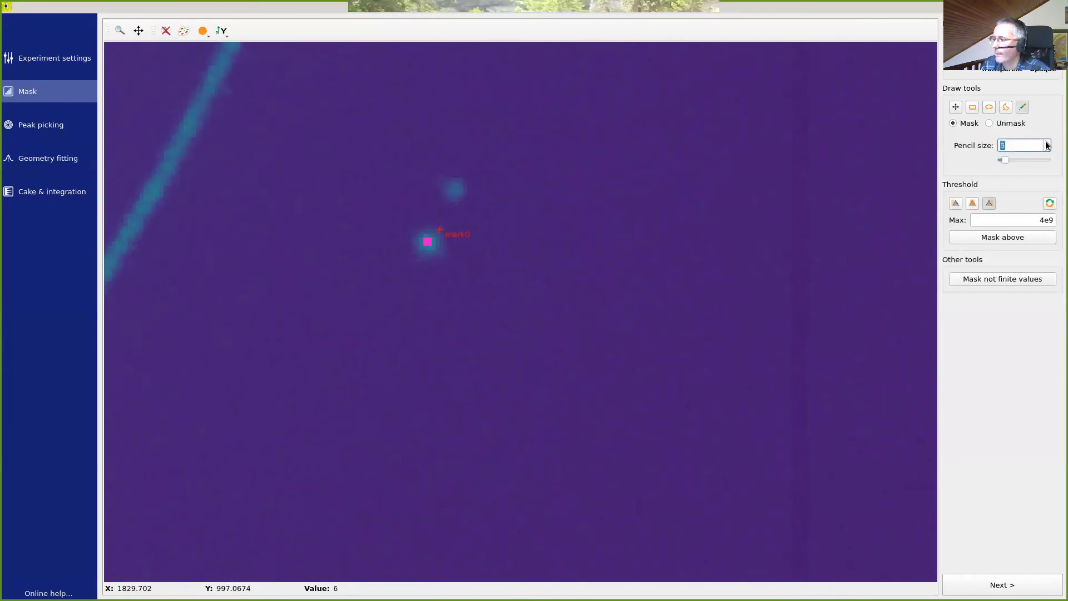
{"action": "left_click", "coordinate": [453, 187]}
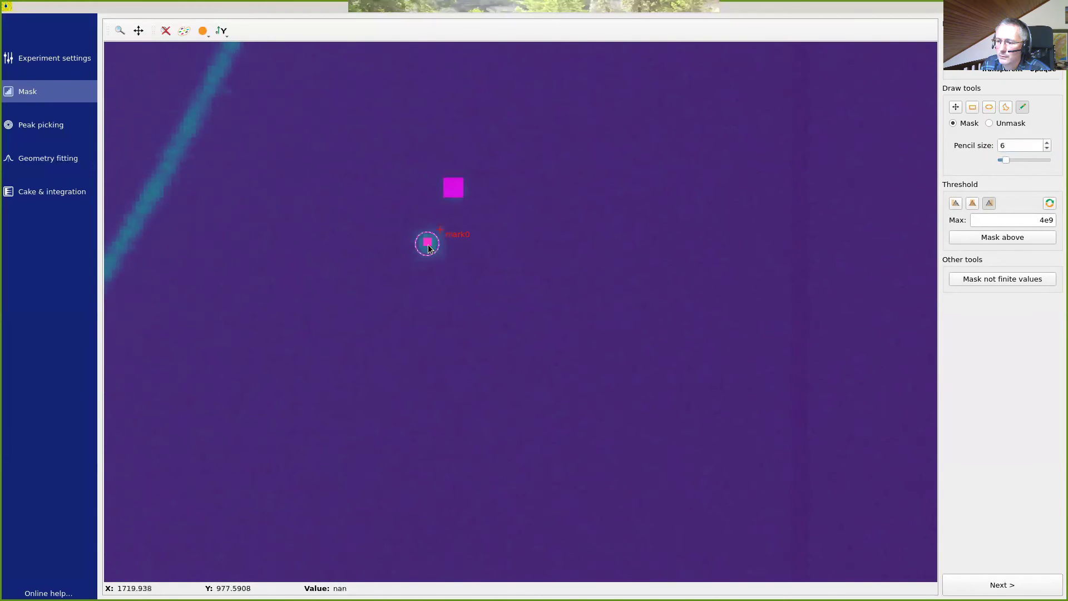
{"action": "left_click", "coordinate": [429, 246]}
{"action": "left_click", "coordinate": [420, 255]}
{"action": "left_click", "coordinate": [439, 253]}
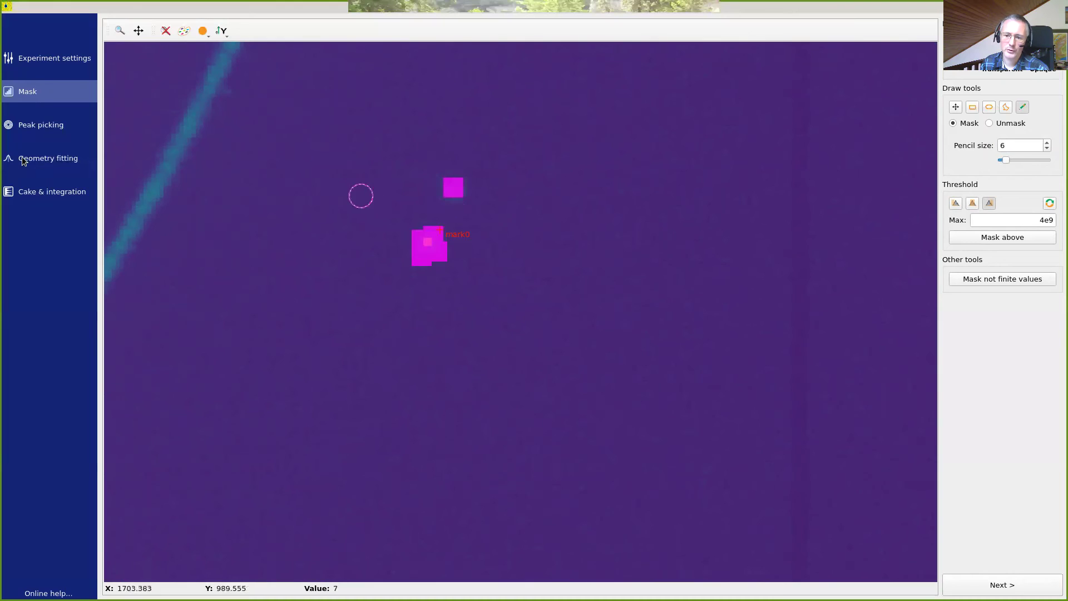
- Reset the cake zoom, zoom near 2θ 24°, mark the χ −119° spot as mark2, and reopen Mask
{"action": "left_click", "coordinate": [32, 195]}
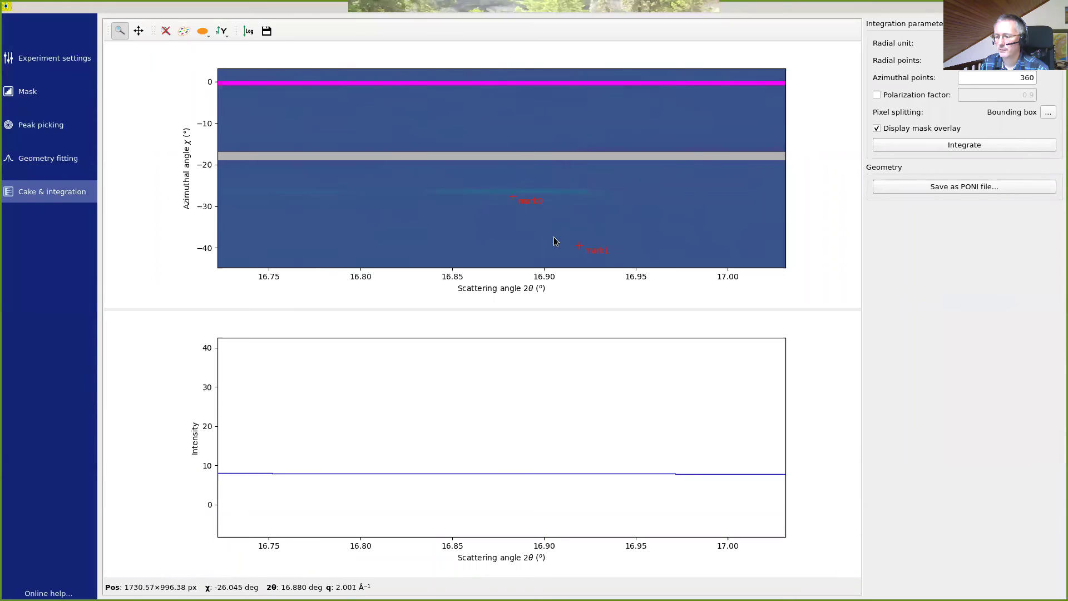
{"action": "left_click", "coordinate": [166, 31]}
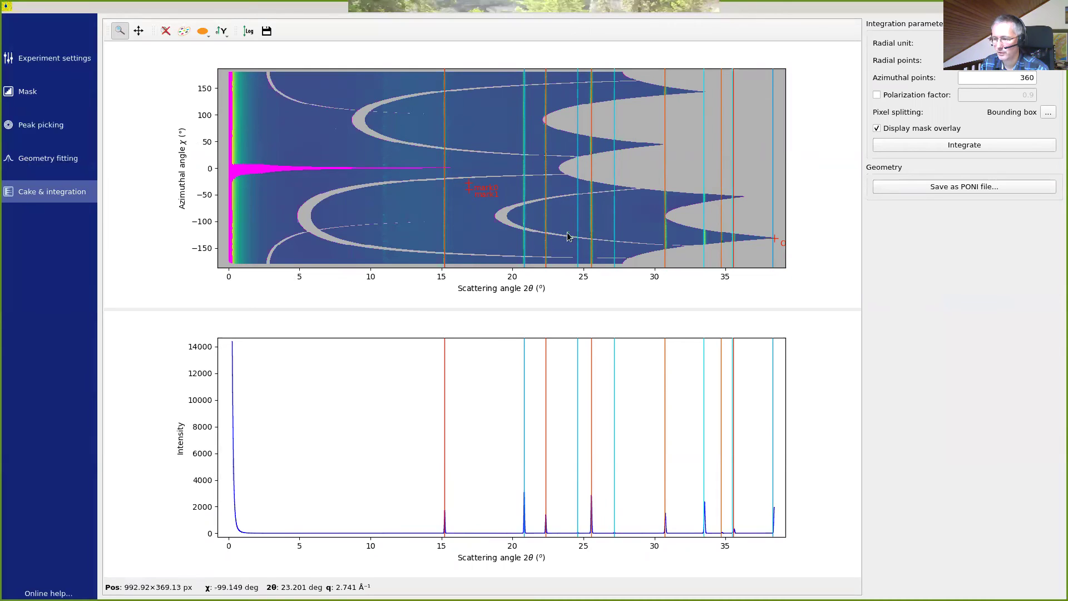
{"action": "left_click_drag", "start_coordinate": [556, 221], "coordinate": [582, 238]}
{"action": "right_click", "coordinate": [486, 185]}
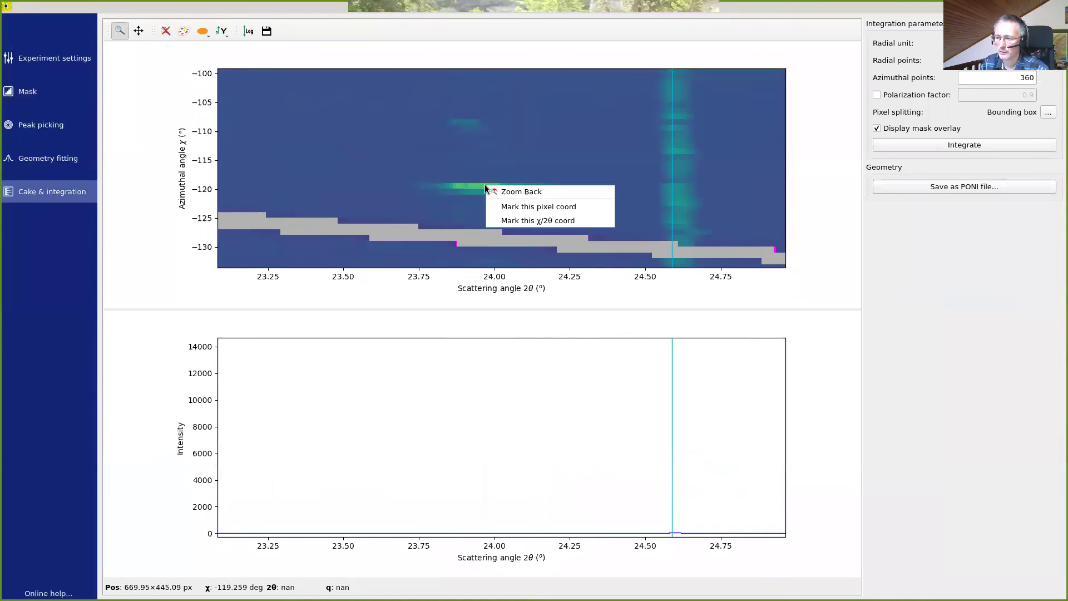
{"action": "left_click", "coordinate": [503, 210]}
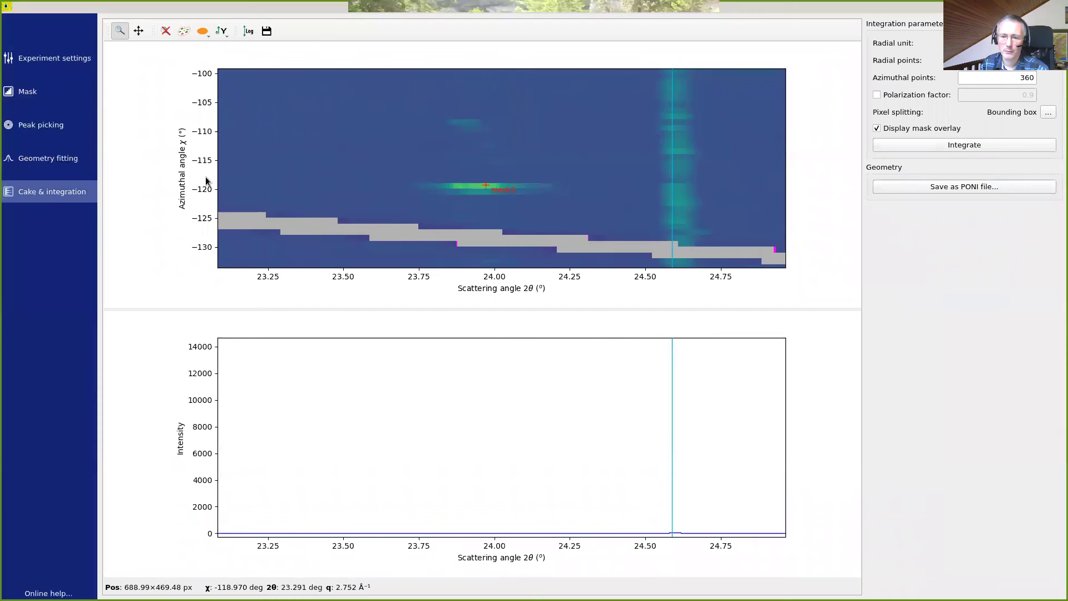
{"action": "left_click", "coordinate": [29, 95]}
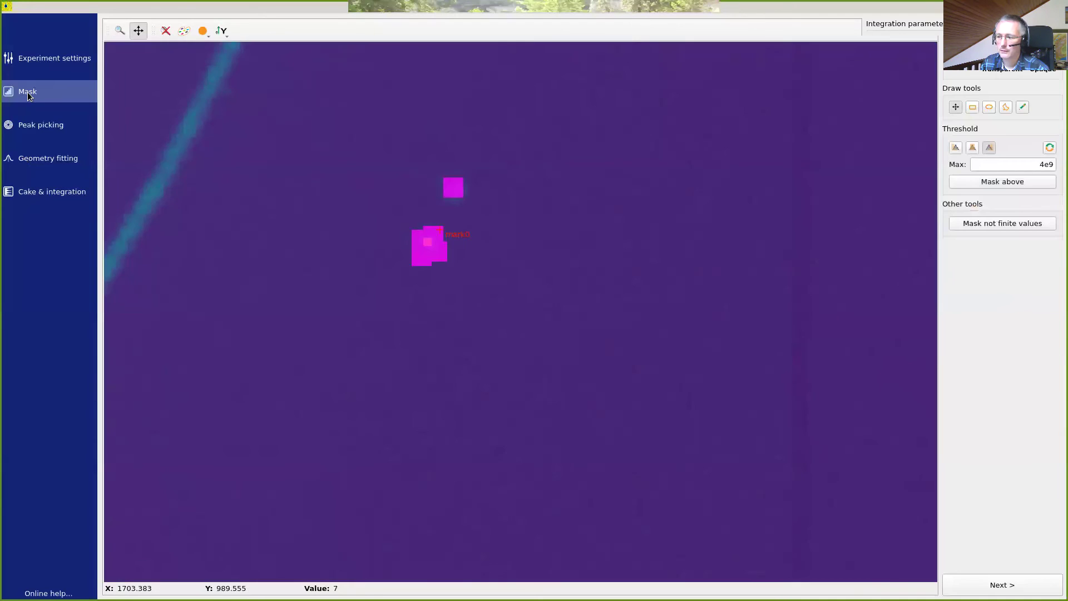
- Reset the detector image view, recentre it and box-zoom onto the bright spot near mark2
{"action": "left_click", "coordinate": [166, 31]}
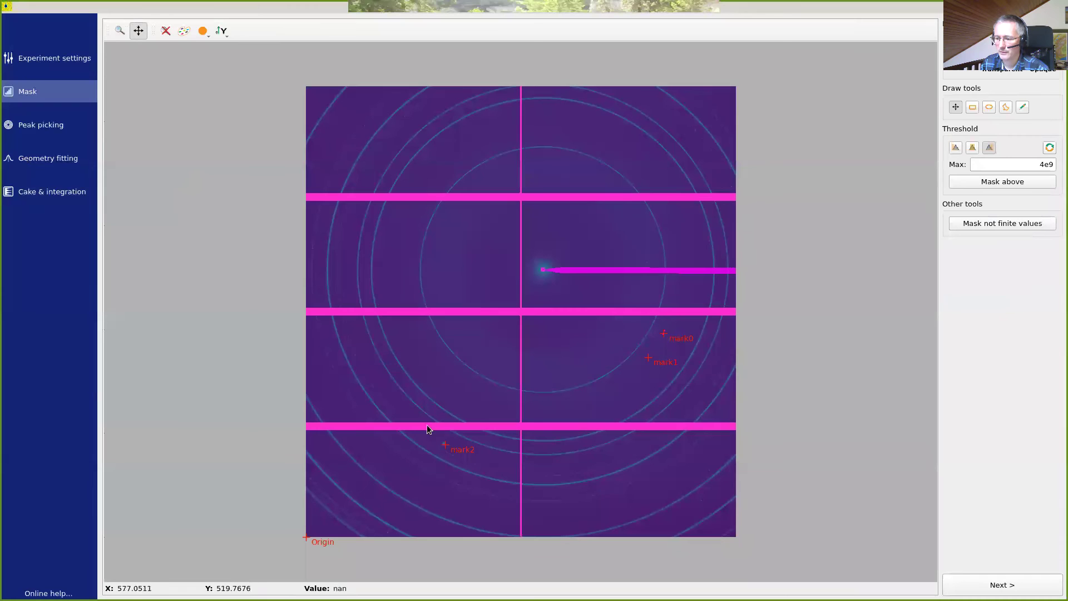
{"action": "left_click_drag", "start_coordinate": [426, 425], "coordinate": [455, 454]}
{"action": "left_click_drag", "start_coordinate": [422, 410], "coordinate": [389, 363]}
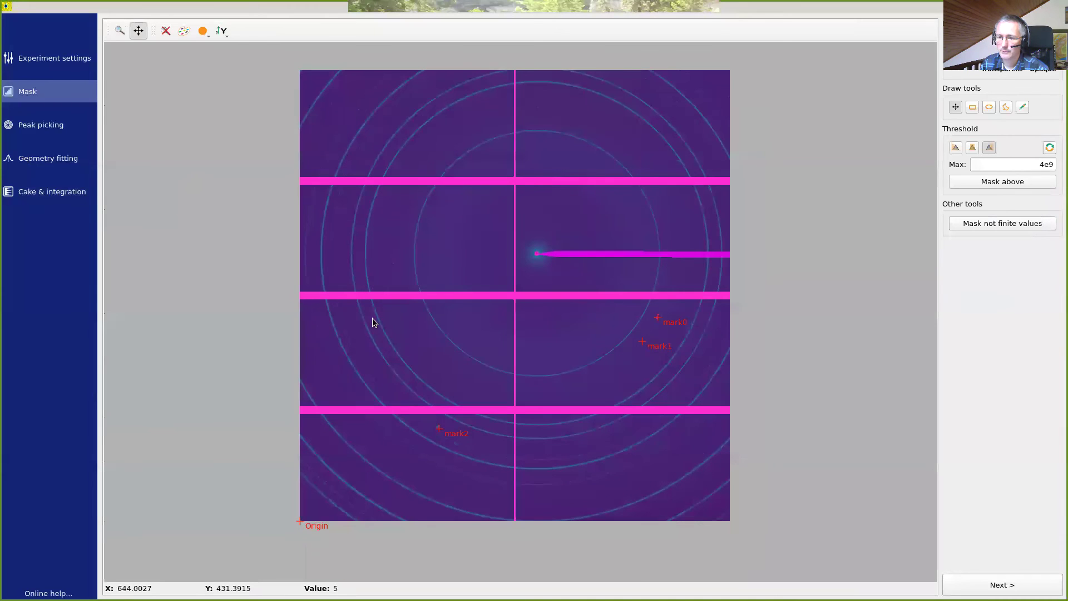
{"action": "left_click", "coordinate": [118, 30]}
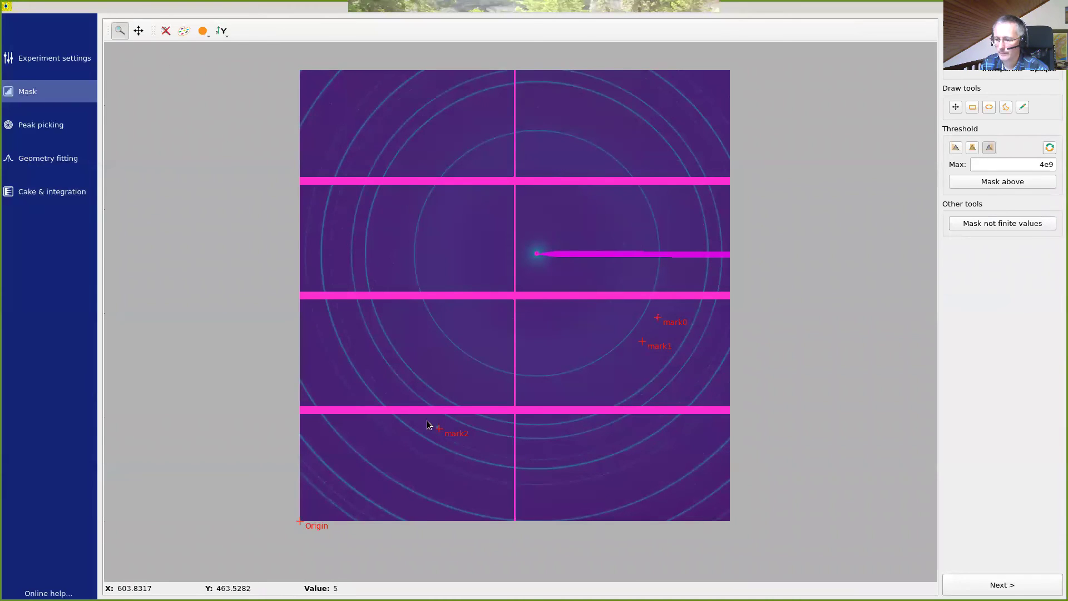
{"action": "left_click_drag", "start_coordinate": [446, 437], "coordinate": [447, 435]}
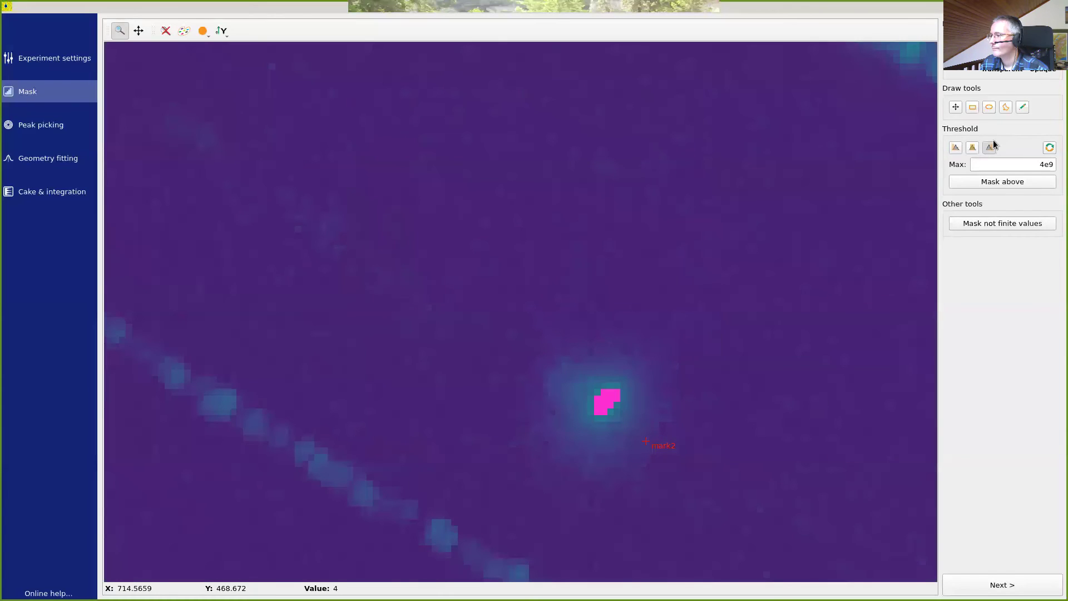
- Mask the spot with an ellipse and return to the re-integrated cake plot
{"action": "left_click", "coordinate": [986, 106]}
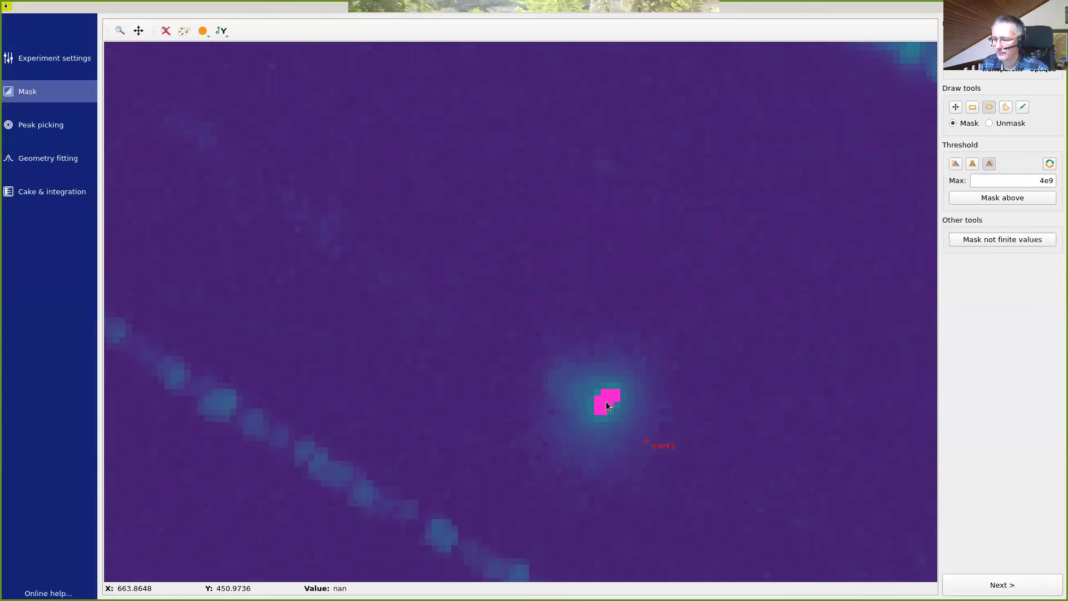
{"action": "mouse_move", "coordinate": [627, 393]}
{"action": "left_mouse_down"}
{"action": "mouse_move", "coordinate": [649, 363]}
{"action": "mouse_move", "coordinate": [659, 367]}
{"action": "left_mouse_up"}
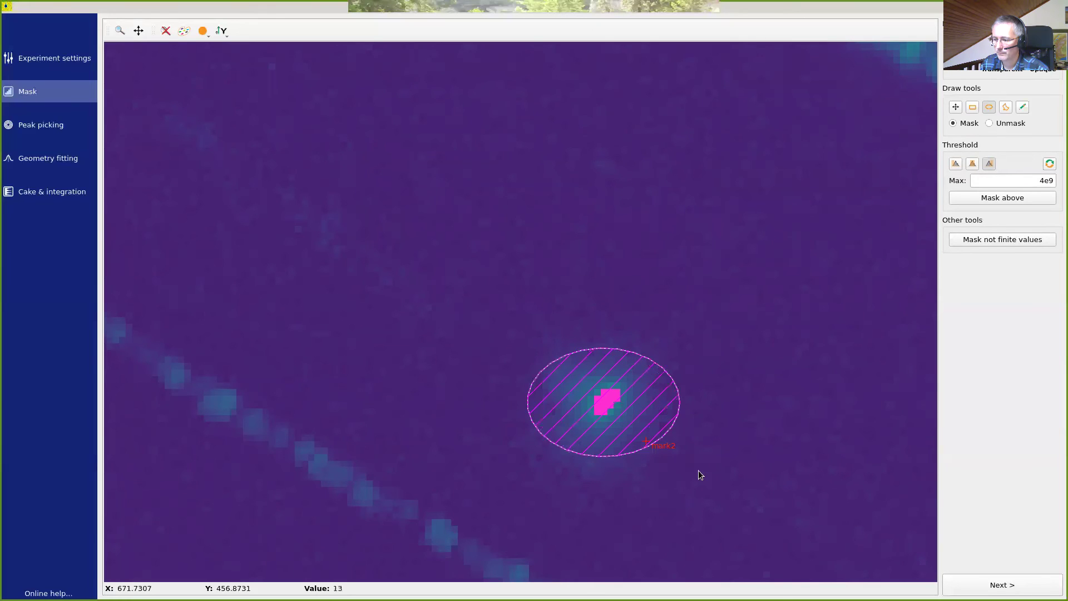
{"action": "left_click", "coordinate": [49, 193]}
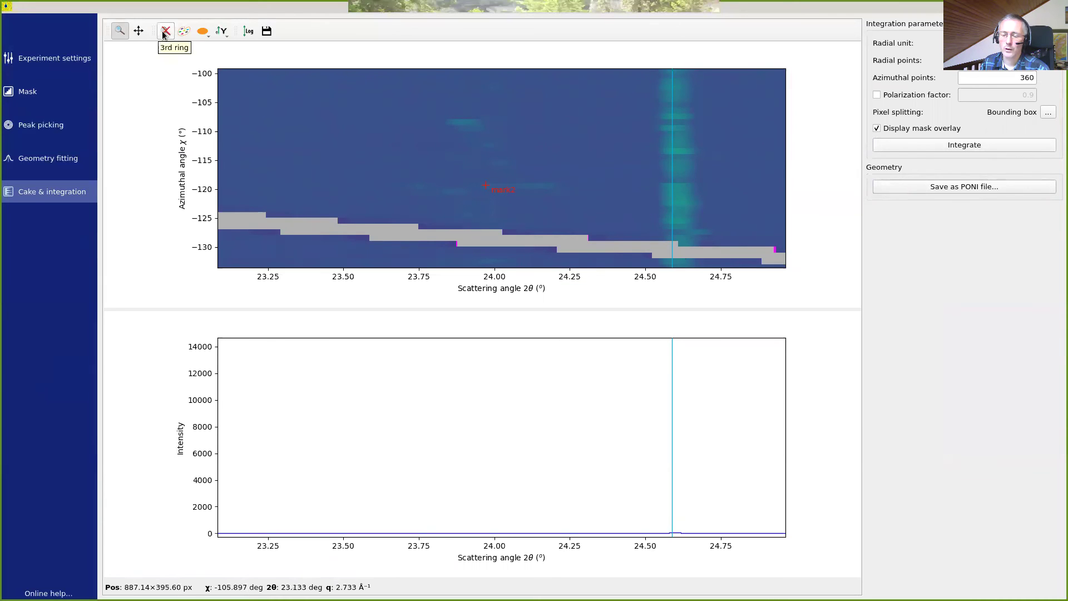
- Re-integrate using Full pixel splitting
{"action": "left_click", "coordinate": [1047, 113]}
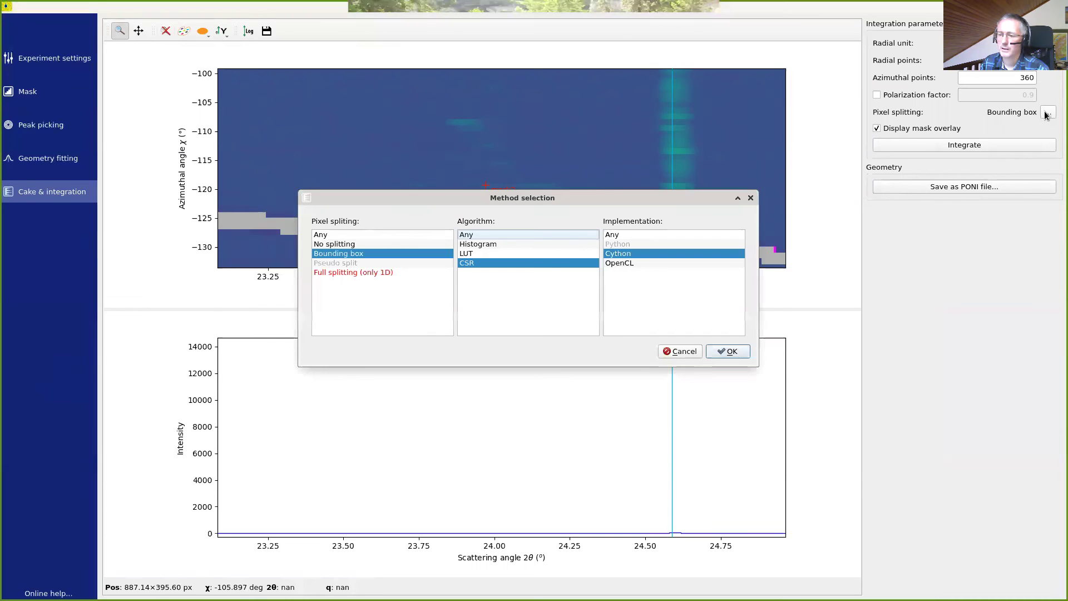
{"action": "left_click", "coordinate": [323, 272]}
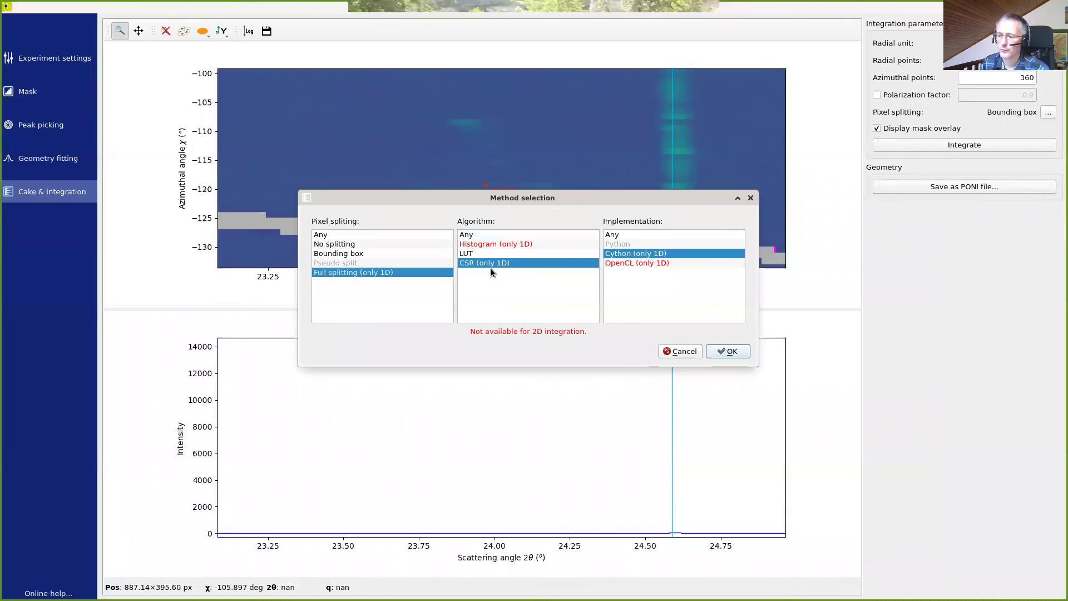
{"action": "left_click", "coordinate": [732, 350]}
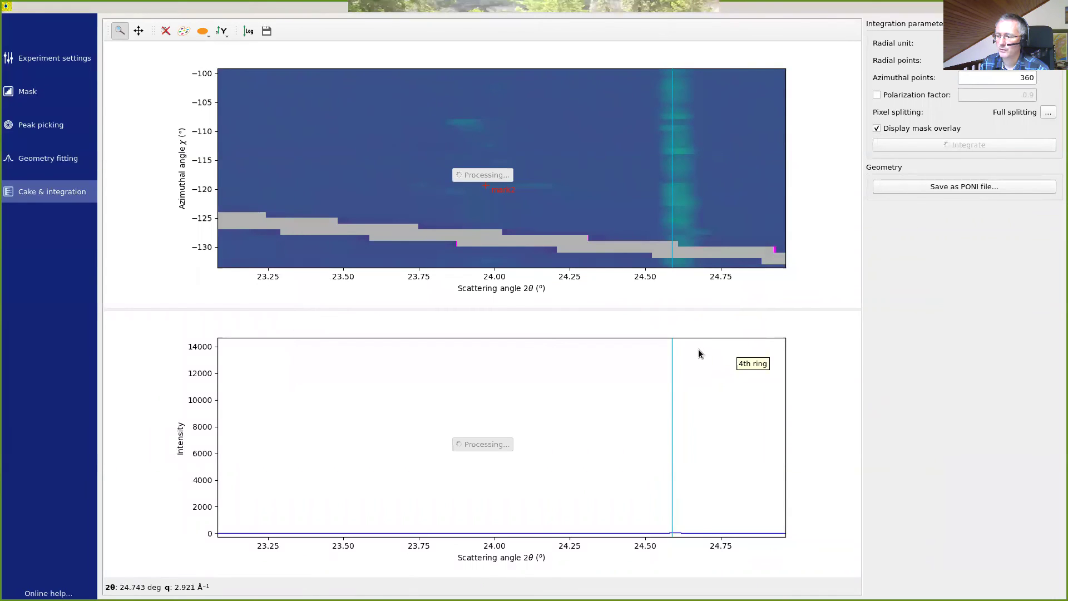
- Set pixel splitting back to Any and re-run the integration
{"action": "left_click", "coordinate": [1047, 113]}
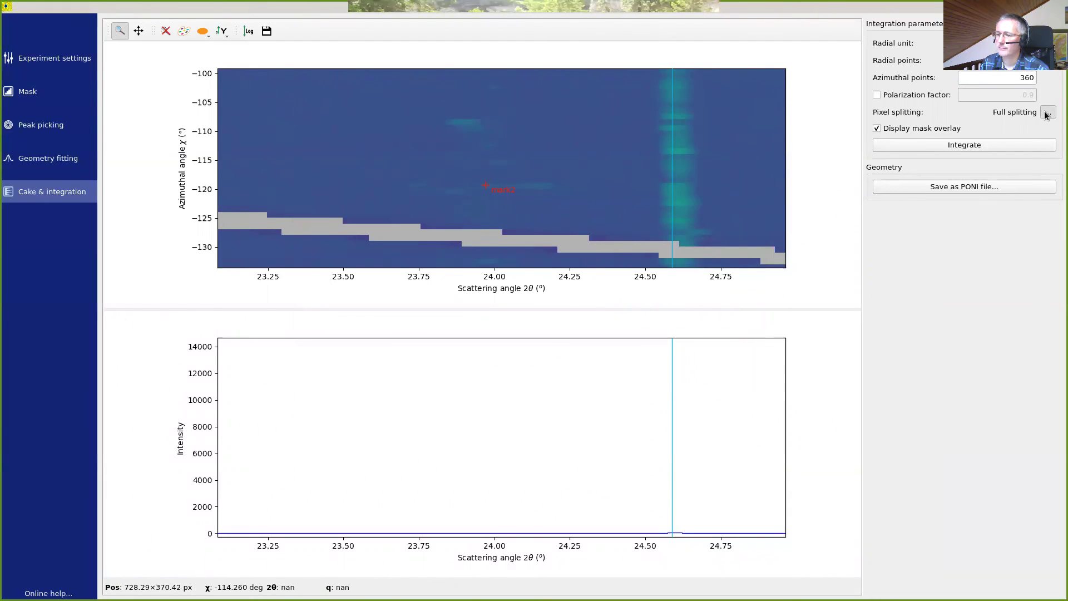
{"action": "left_click", "coordinate": [334, 228]}
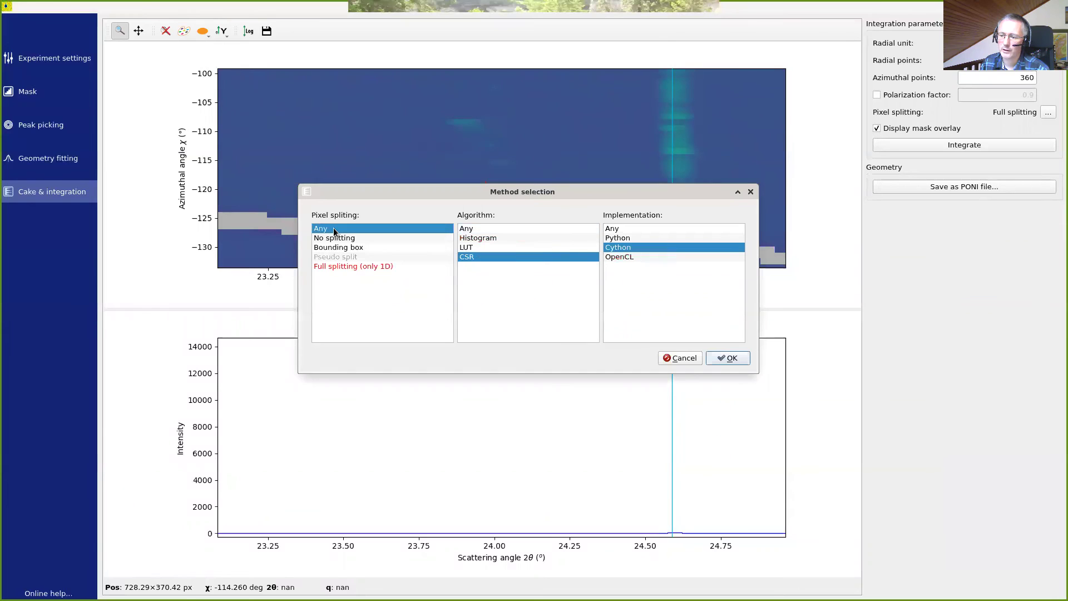
{"action": "left_click", "coordinate": [730, 358]}
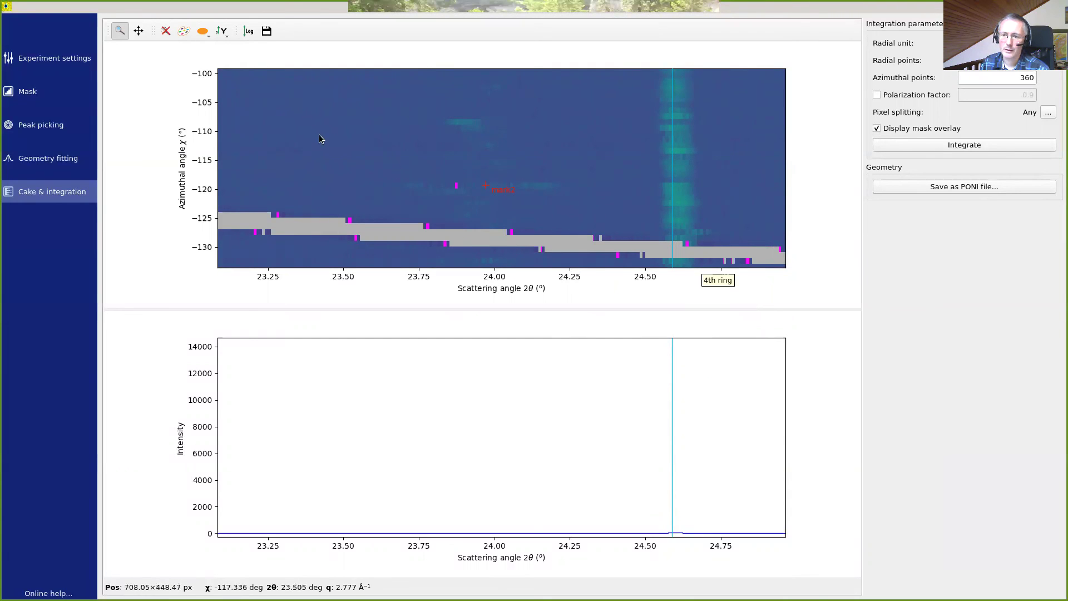
- Auto-scale both the cake and the integrated pattern to the full 0–38° 2θ range
{"action": "left_click", "coordinate": [165, 32]}
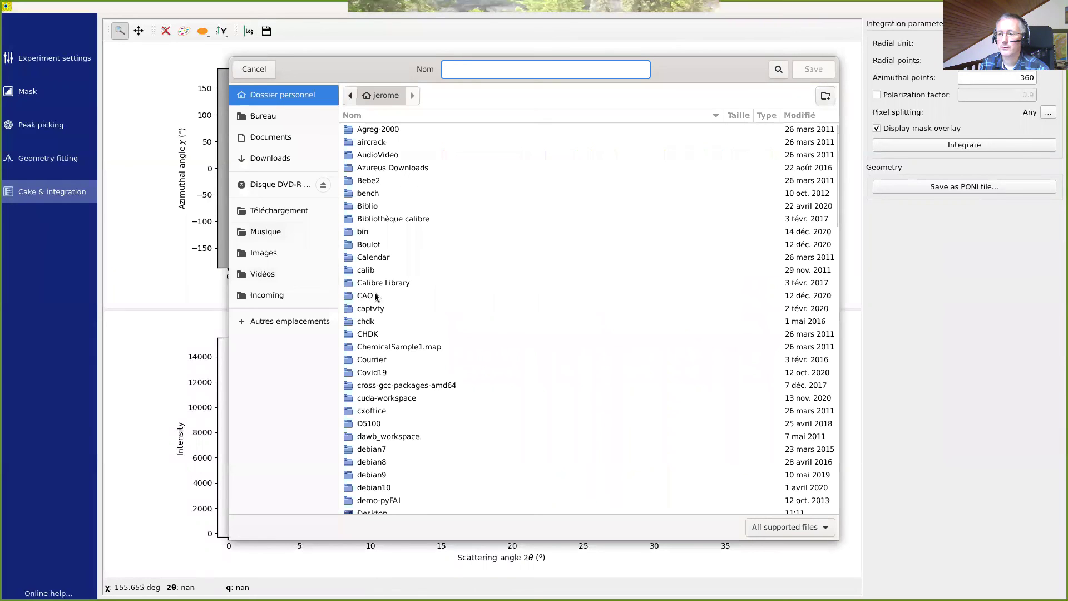
- Save the integrated pattern as 'integrated' in the Desktop (Bureau) folder
{"action": "left_click", "coordinate": [276, 118]}
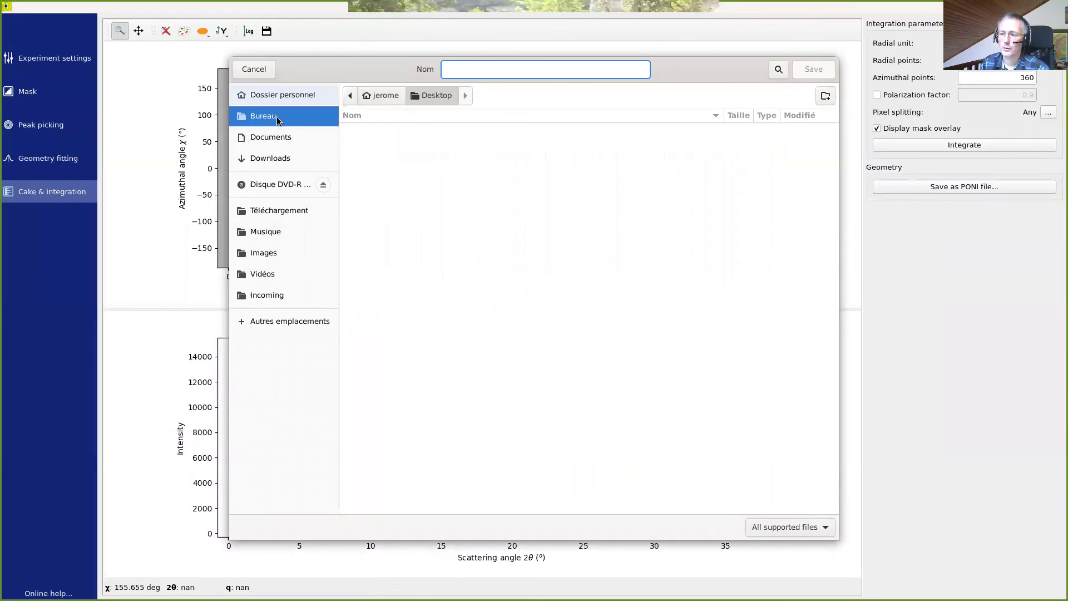
{"action": "type", "text": "integ"}
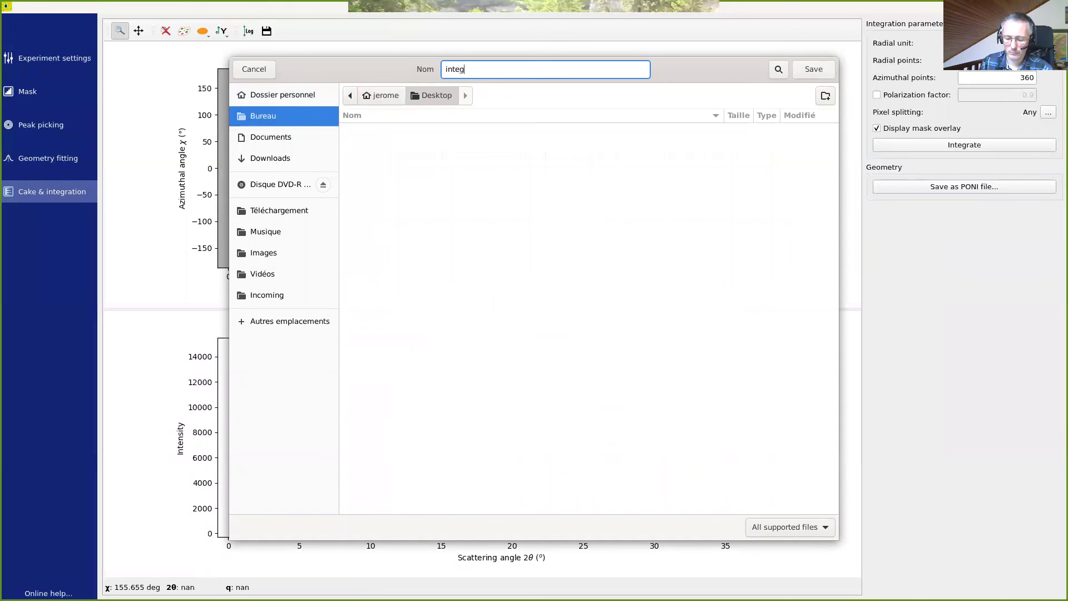
{"action": "type", "text": "rate"}
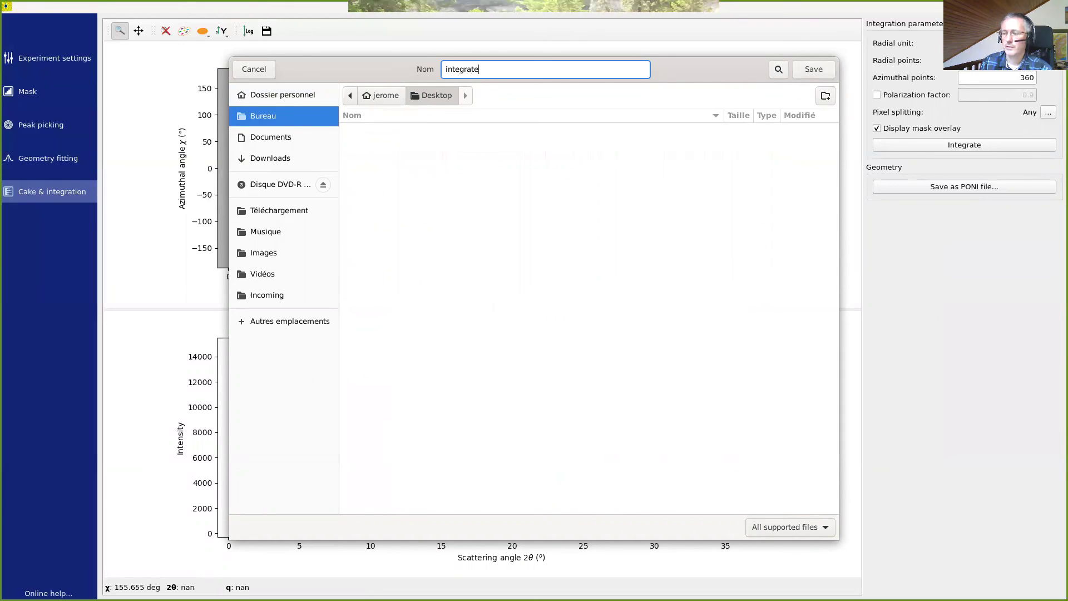
{"action": "type", "text": "d"}
{"action": "key", "text": "Return"}
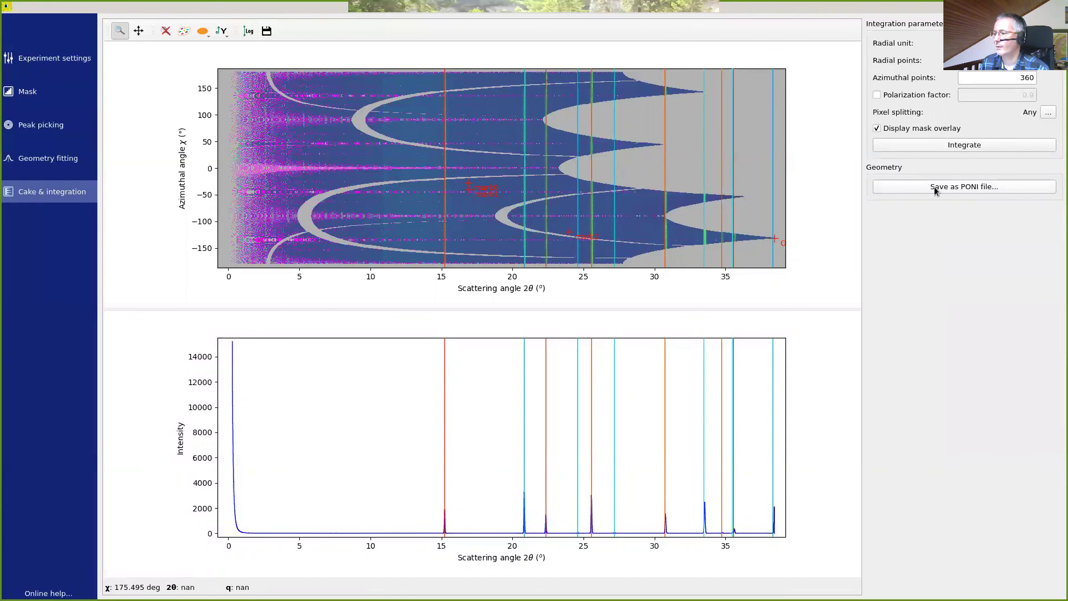
- Save the geometry as the PONI file geometry.poni, then close the calibration window
{"action": "left_click", "coordinate": [934, 186]}
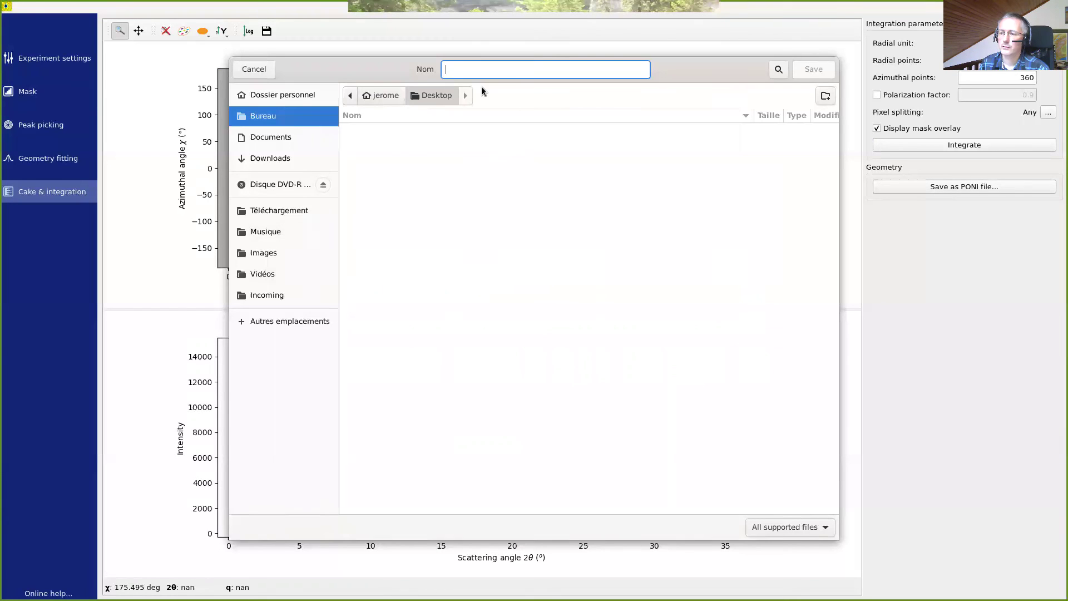
{"action": "type", "text": "geometry"}
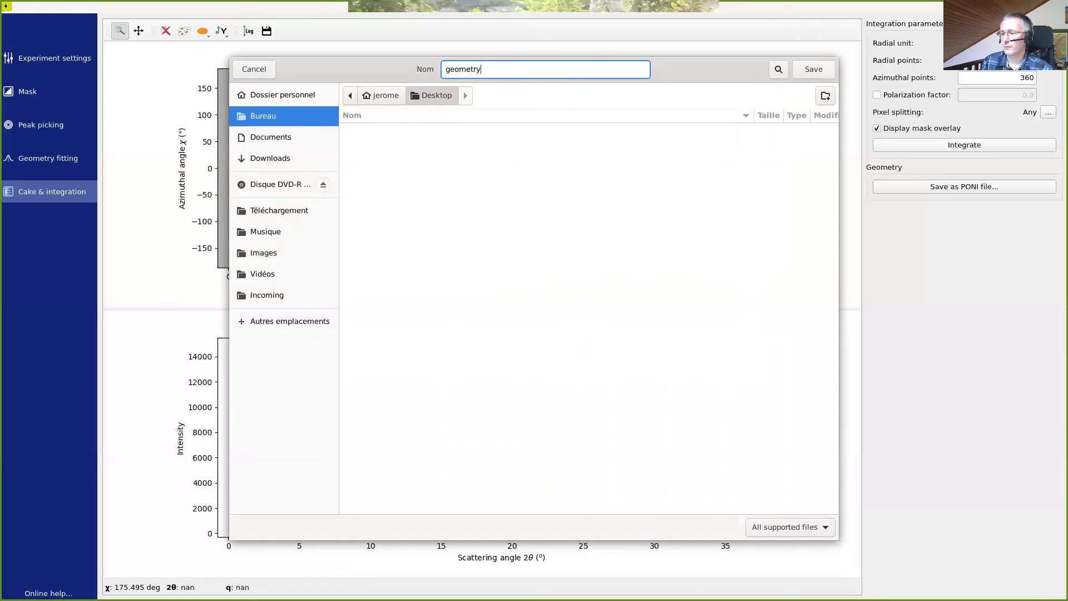
{"action": "key", "text": "Return"}
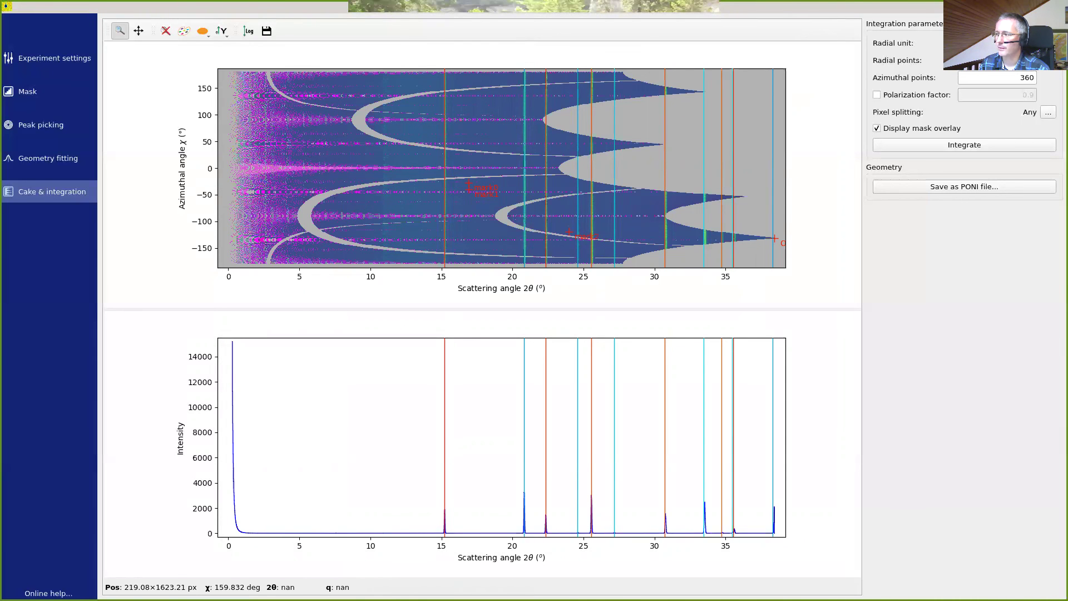
{"action": "key", "text": "alt+F4"}
- Open the Desktop folder in a Thunar window and bring up geometry.poni's context menu
{"action": "right_click", "coordinate": [481, 135]}
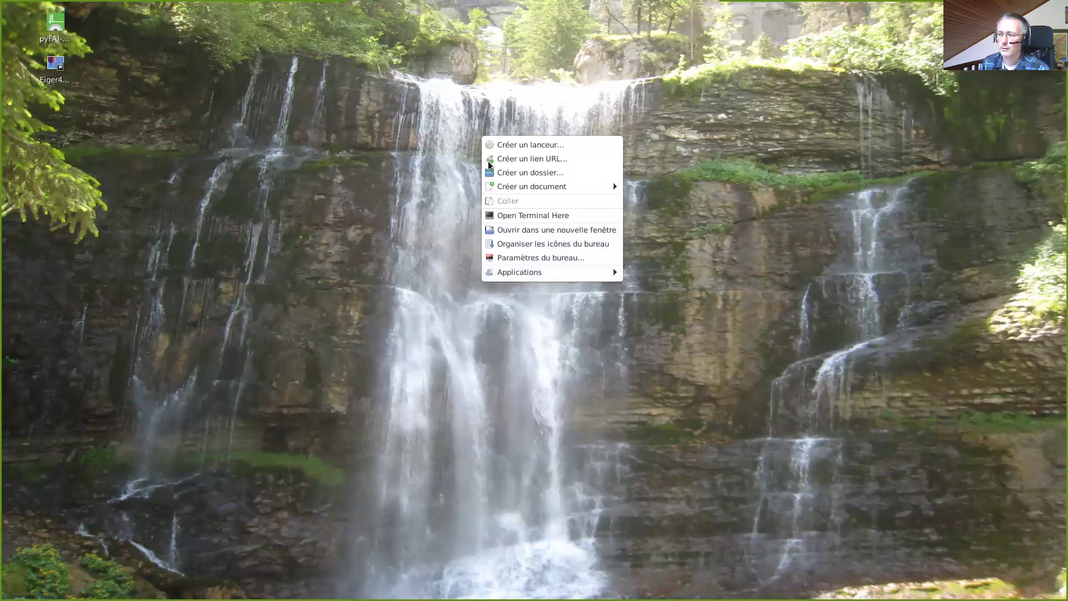
{"action": "mouse_move", "coordinate": [513, 276]}
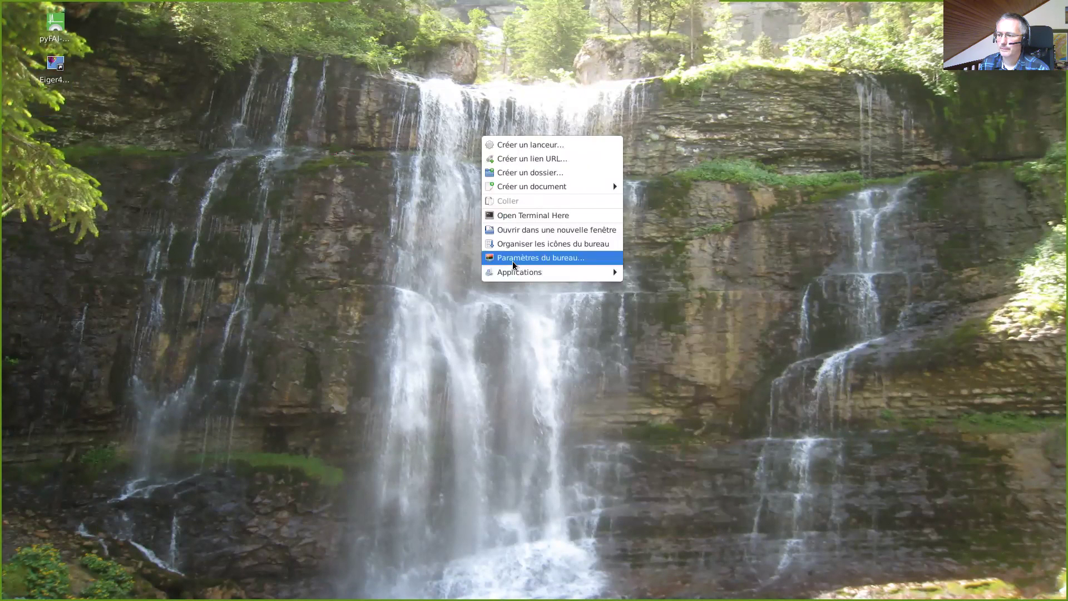
{"action": "left_click", "coordinate": [522, 230]}
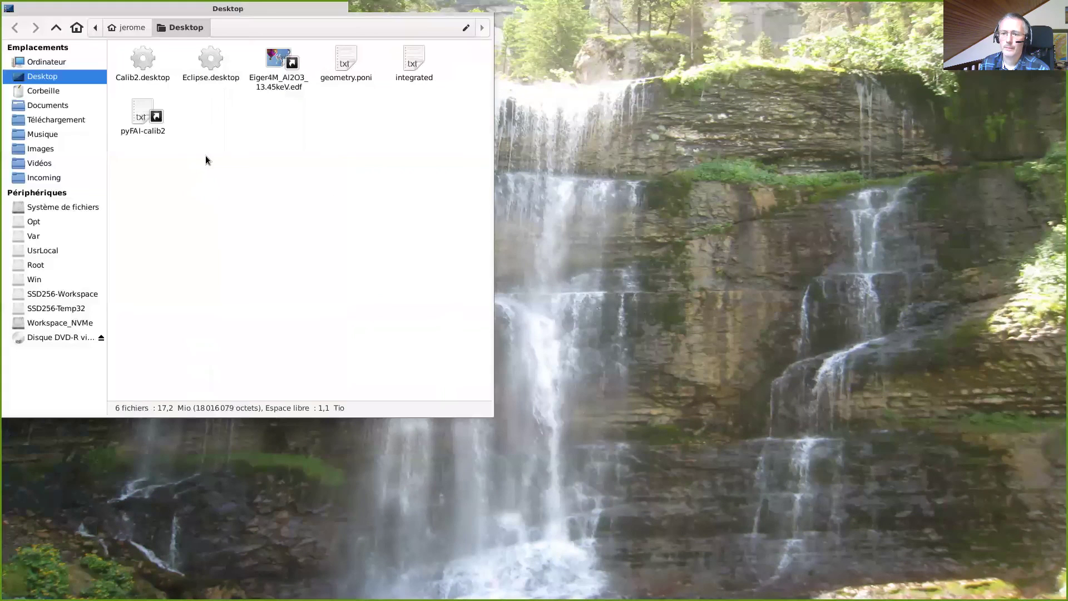
{"action": "left_click", "coordinate": [344, 59]}
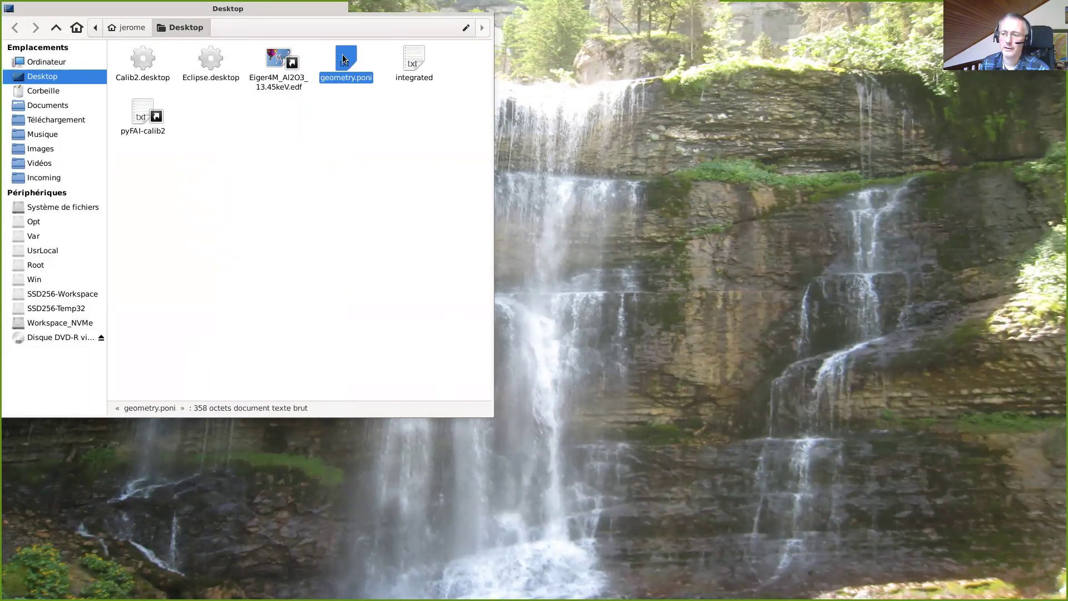
{"action": "right_click", "coordinate": [344, 58]}
- Open geometry.poni in Mousepad and highlight its calibration timestamp line
{"action": "mouse_move", "coordinate": [362, 82]}
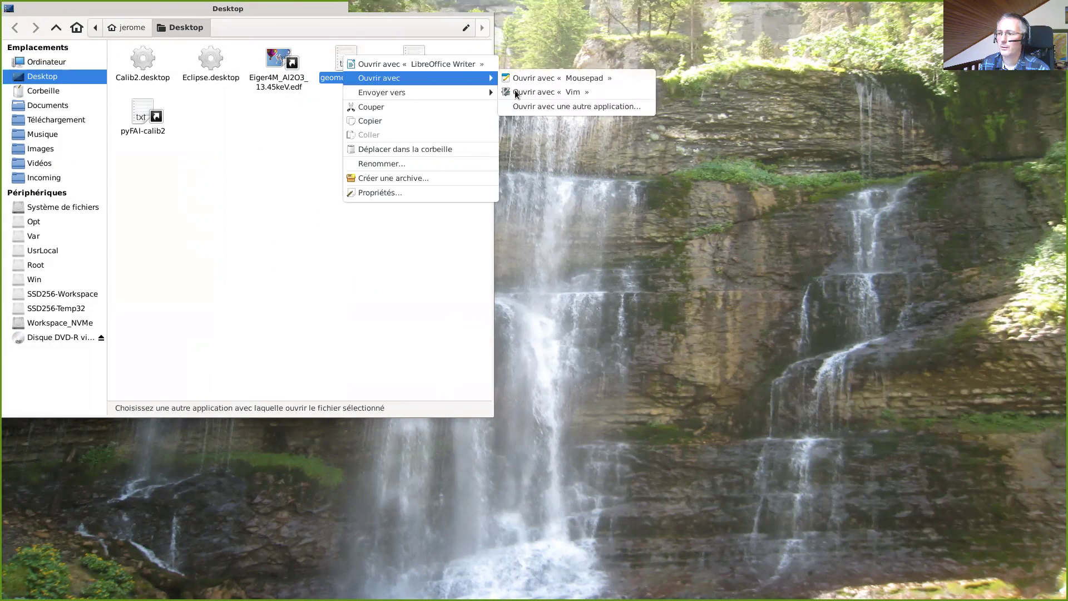
{"action": "left_click", "coordinate": [519, 84]}
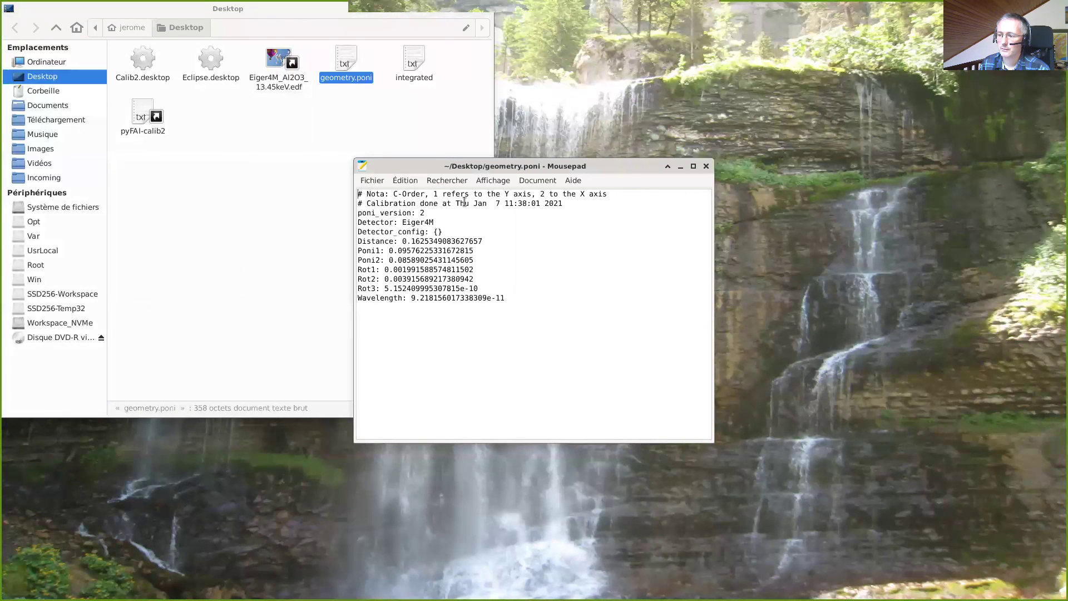
{"action": "left_click_drag", "start_coordinate": [407, 203], "coordinate": [570, 204]}
{"action": "left_click", "coordinate": [558, 233]}
- Highlight the Eiger4M detector, three rotation values and wavelength, then close Mousepad
{"action": "left_click_drag", "start_coordinate": [398, 222], "coordinate": [435, 222]}
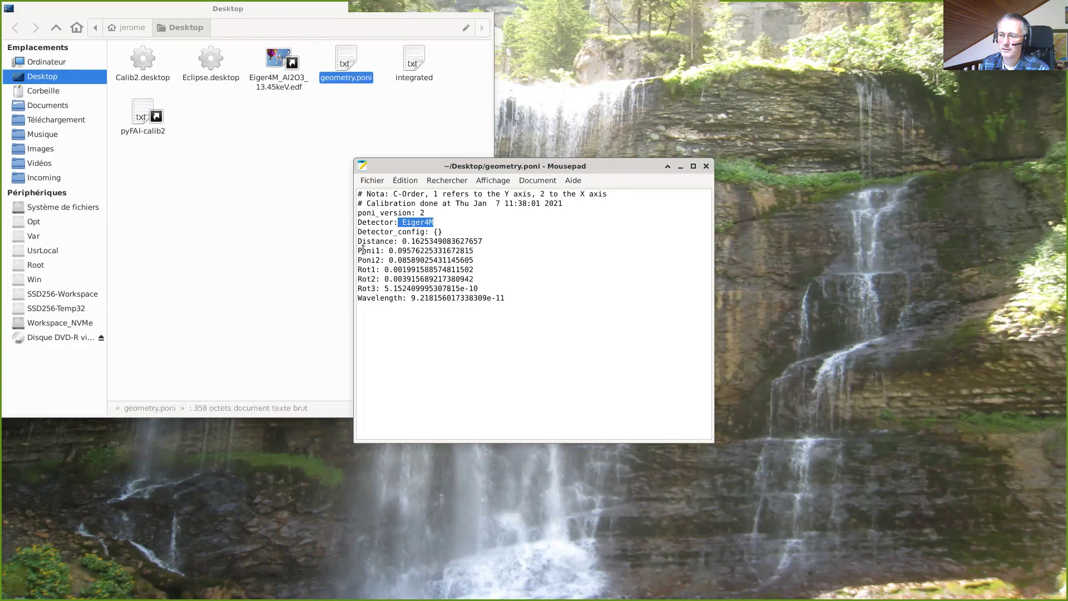
{"action": "left_click_drag", "start_coordinate": [367, 272], "coordinate": [482, 289]}
{"action": "left_click", "coordinate": [482, 288]}
{"action": "double_click", "coordinate": [483, 299]}
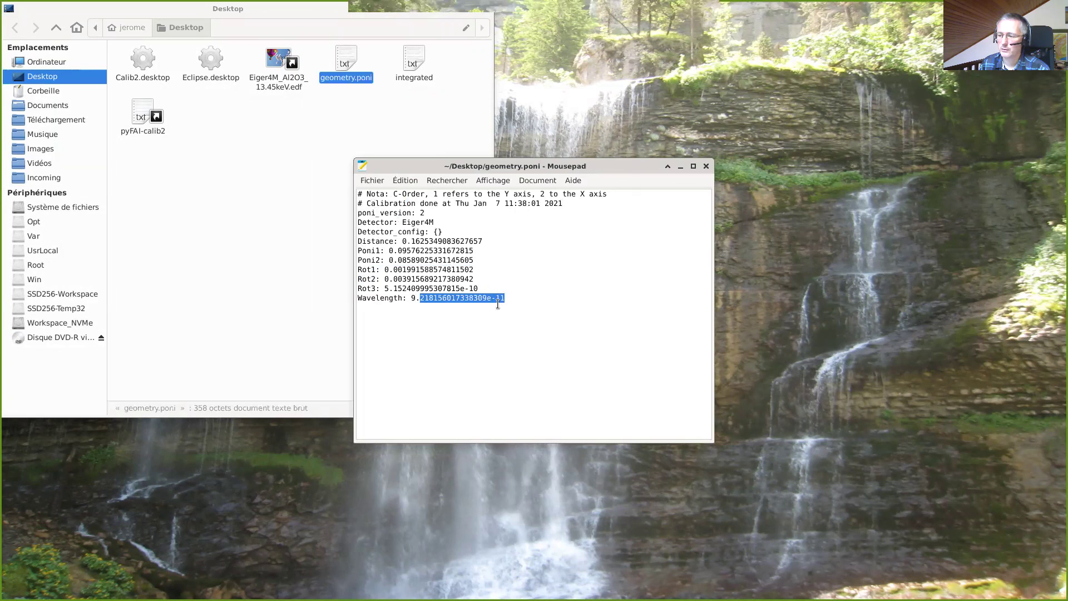
{"action": "left_click", "coordinate": [489, 298]}
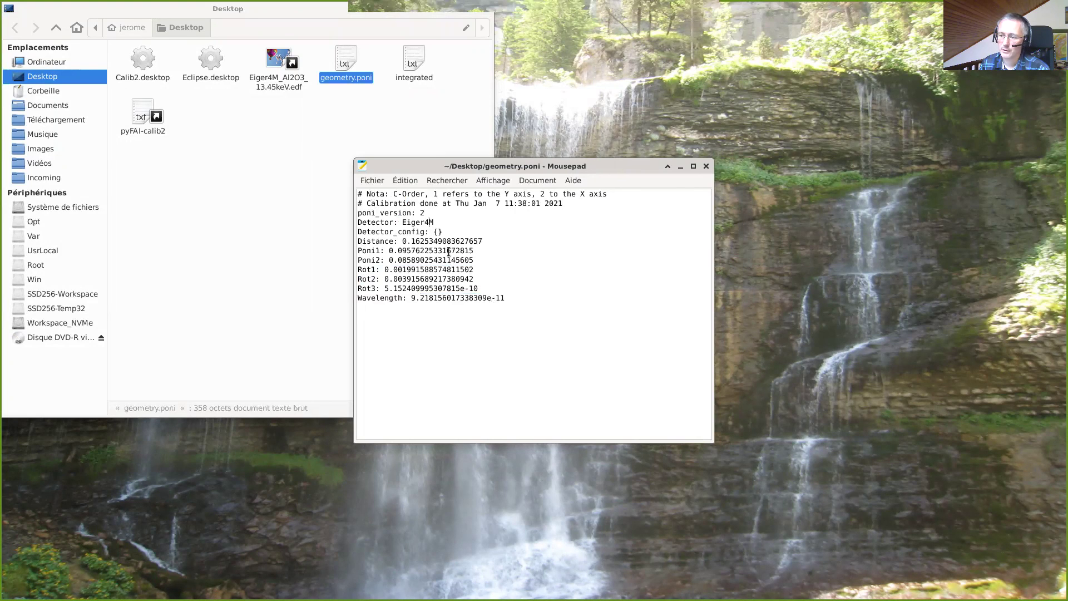
{"action": "left_click", "coordinate": [706, 166]}
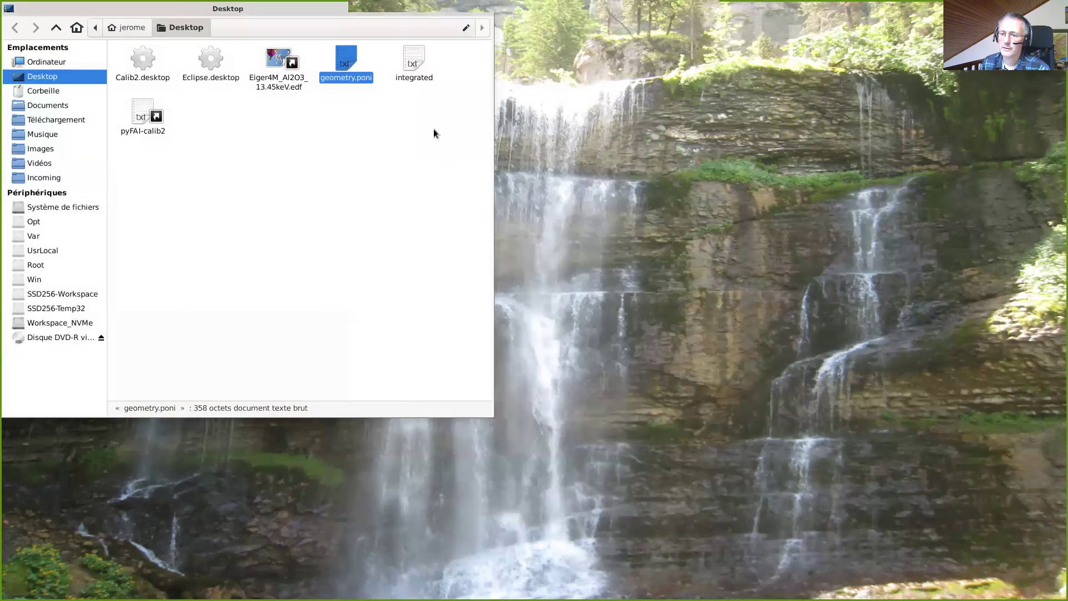
- View the integrated file's 2th_deg;intensity columns in Mousepad, scrolling through the data, then close it
{"action": "right_click", "coordinate": [414, 67]}
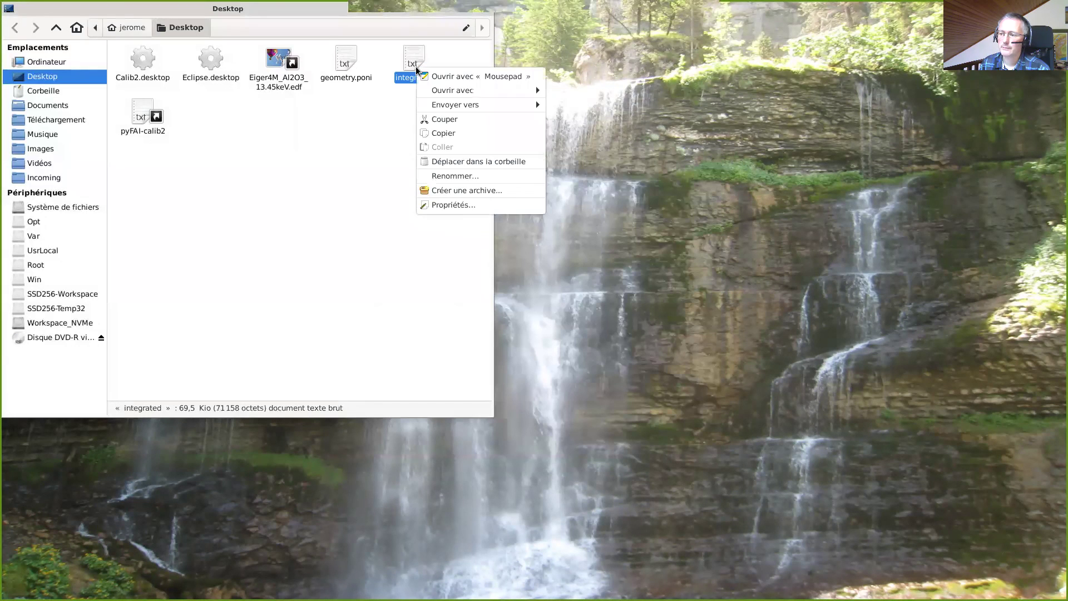
{"action": "left_click", "coordinate": [444, 77]}
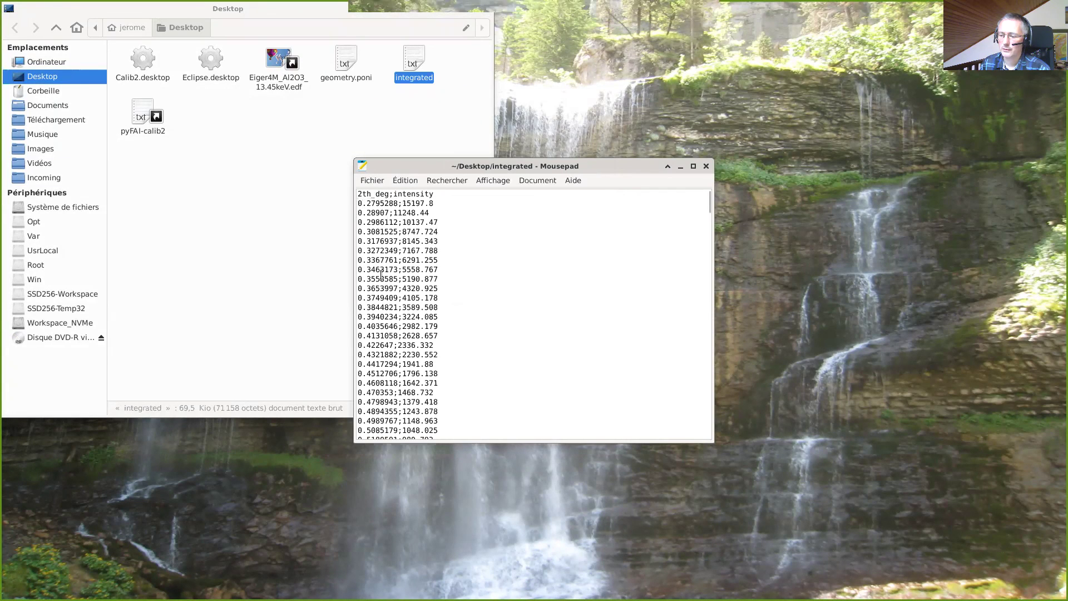
{"action": "scroll", "coordinate": [381, 273], "scroll_direction": "down", "scroll_amount": 20}
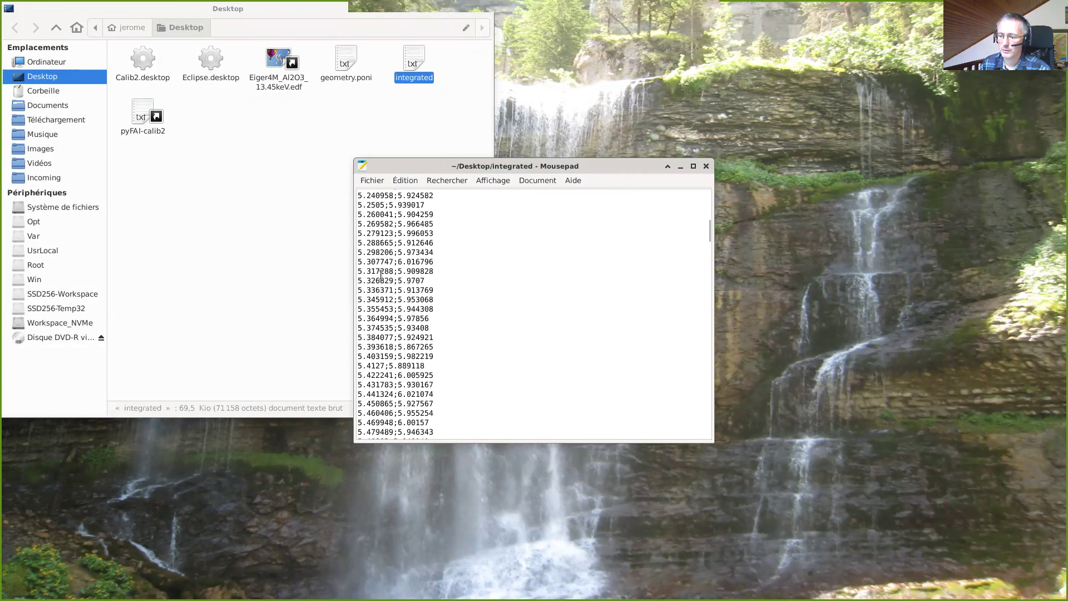
{"action": "left_click_drag", "start_coordinate": [710, 236], "coordinate": [709, 196]}
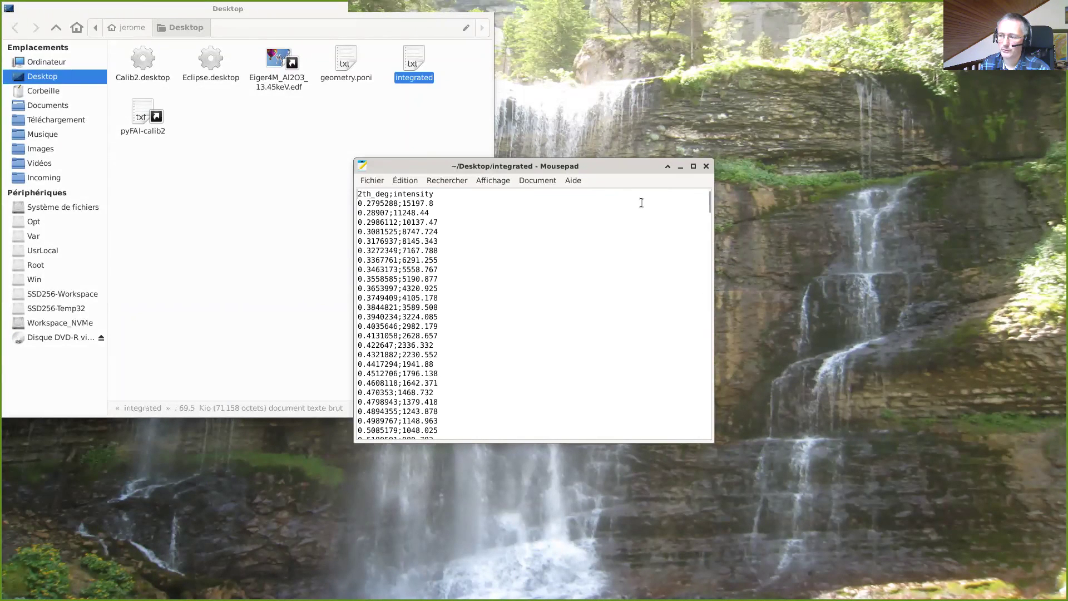
{"action": "left_click", "coordinate": [706, 165]}
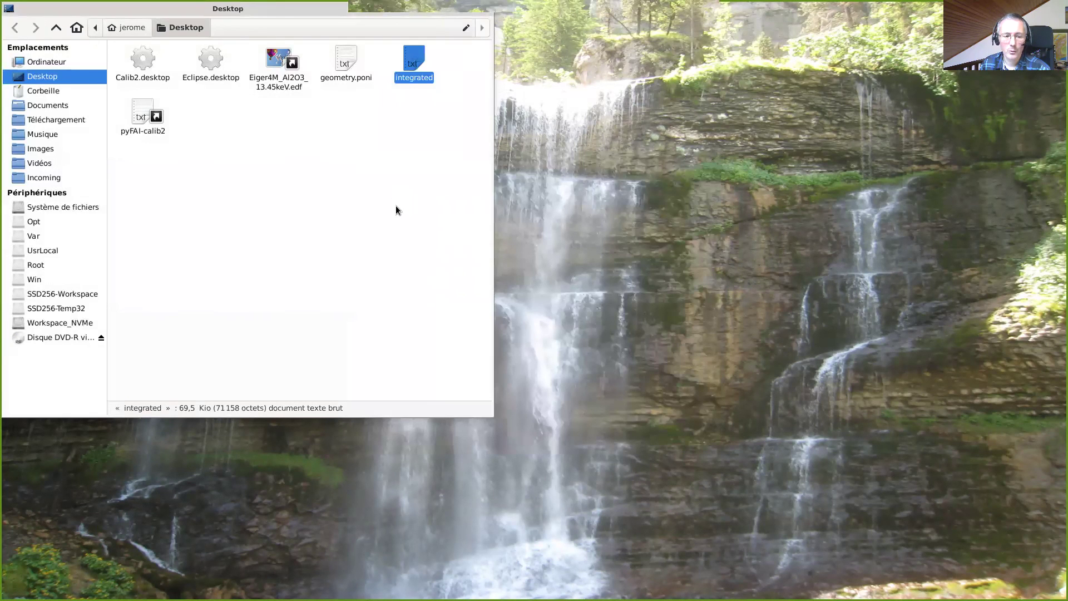